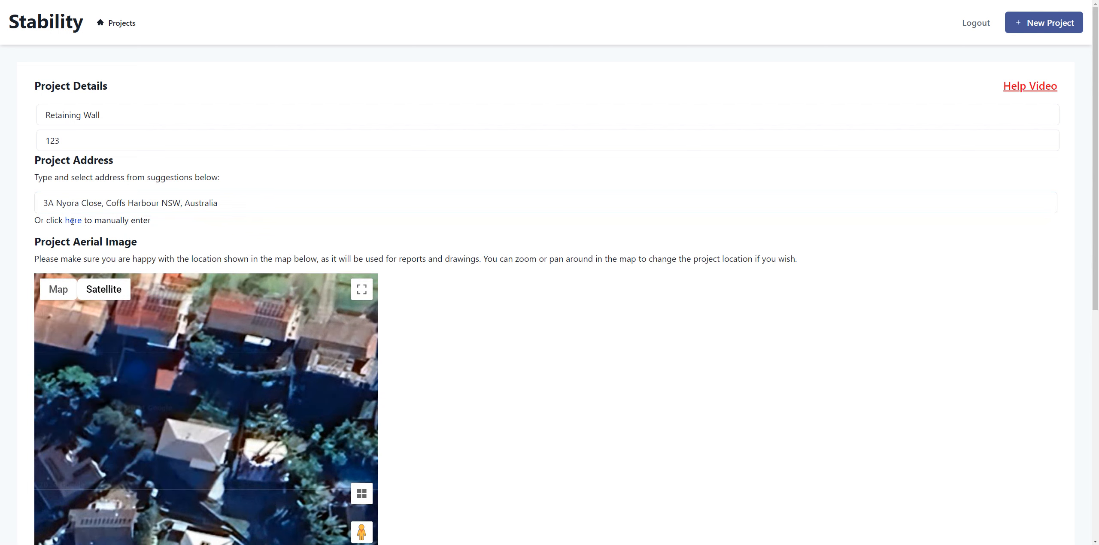
Reveal the manual project address fields and hide them again
left_click(73, 221)
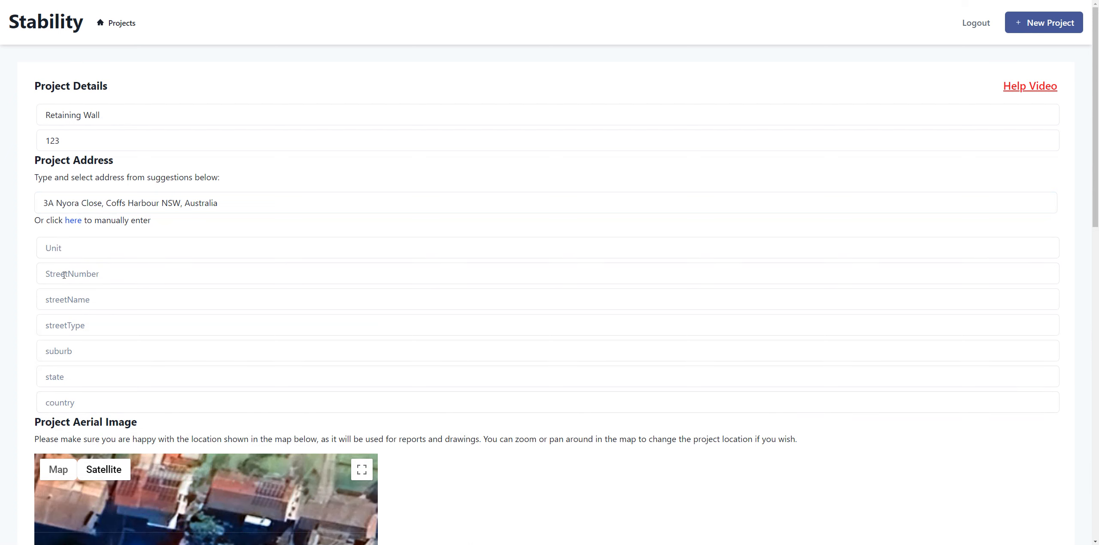
left_click(73, 223)
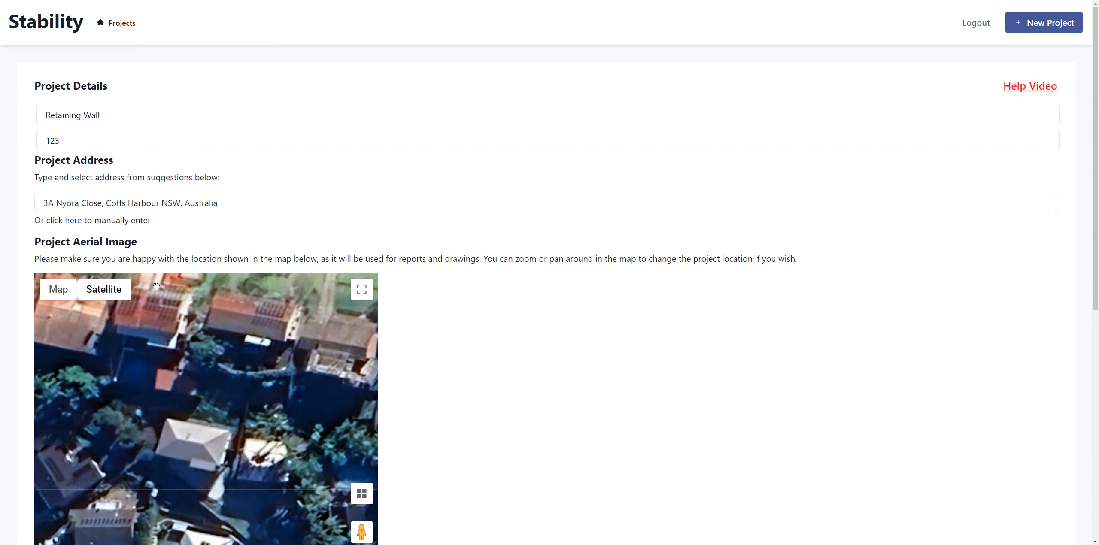
Adjust the project aerial image so the pale-roofed house is shown at close zoom near the centre of the map
scroll(185, 289, "down", 3)
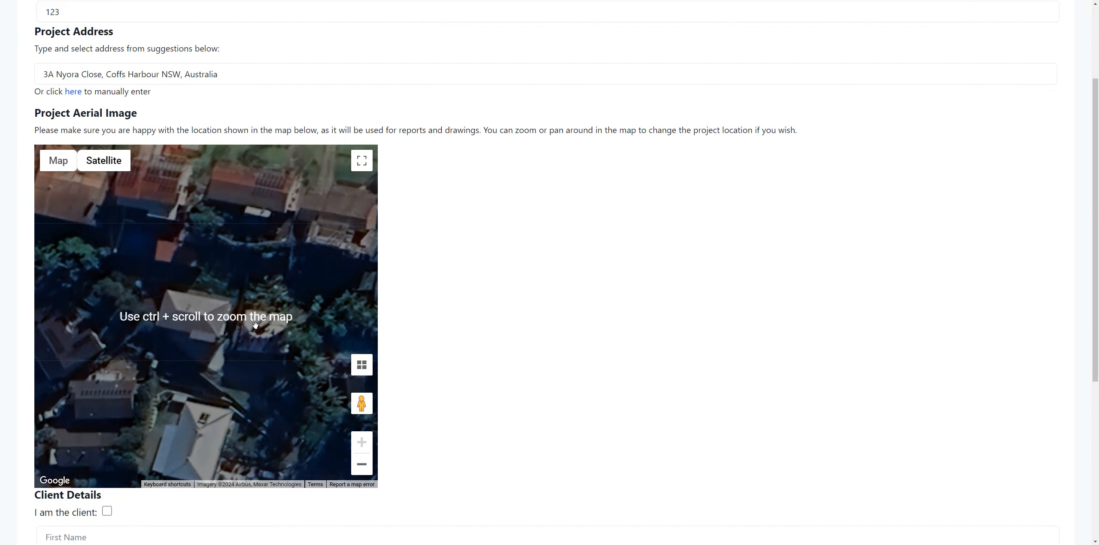
scroll(258, 318, "down", 1)
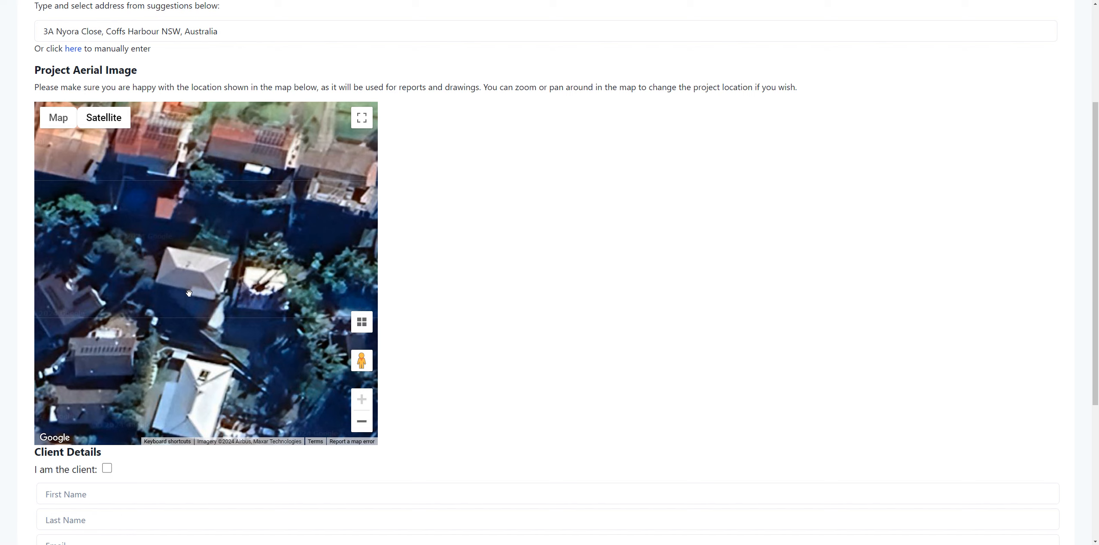
left_click_drag(182, 332, 120, 337)
scroll(224, 246, "down", 2)
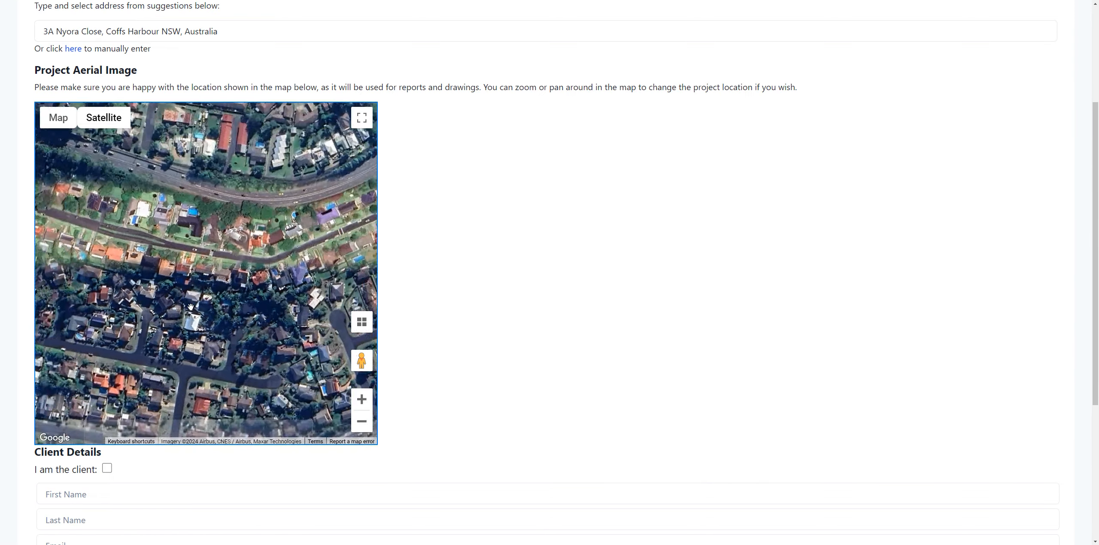
scroll(199, 254, "up", 3)
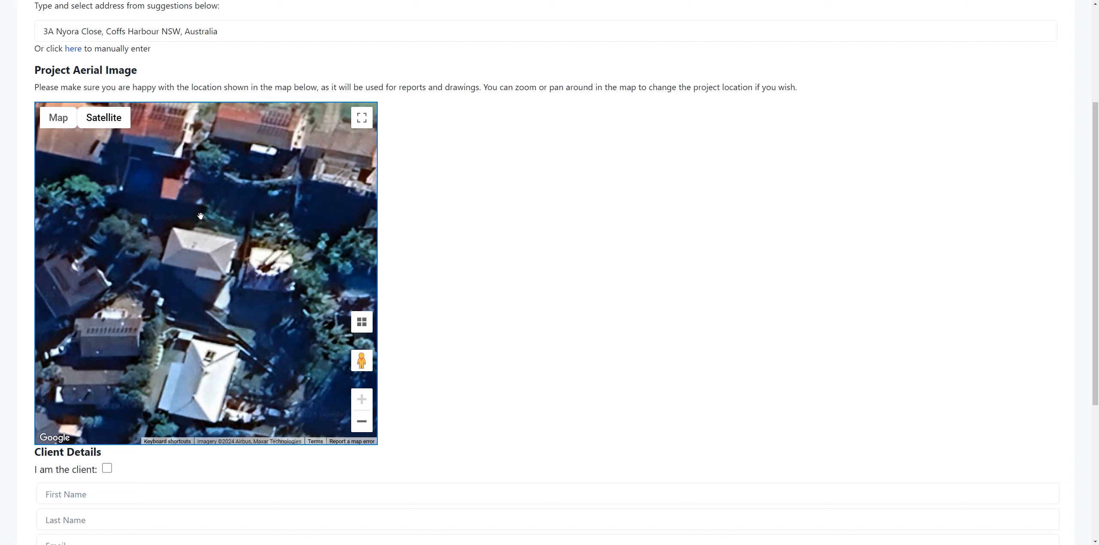
left_click_drag(209, 243, 229, 265)
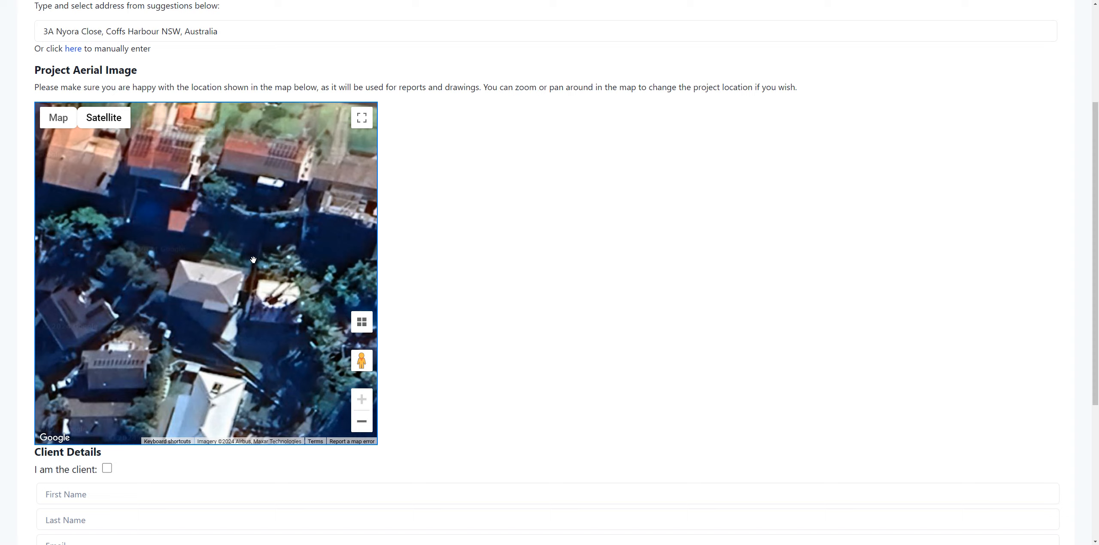
left_click_drag(215, 290, 219, 281)
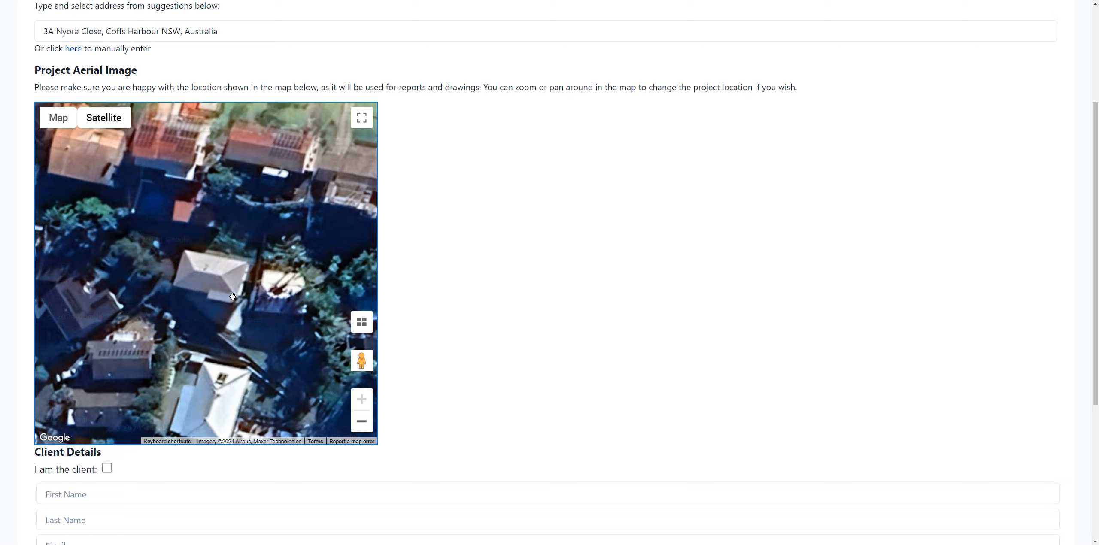
left_click_drag(230, 268, 224, 273)
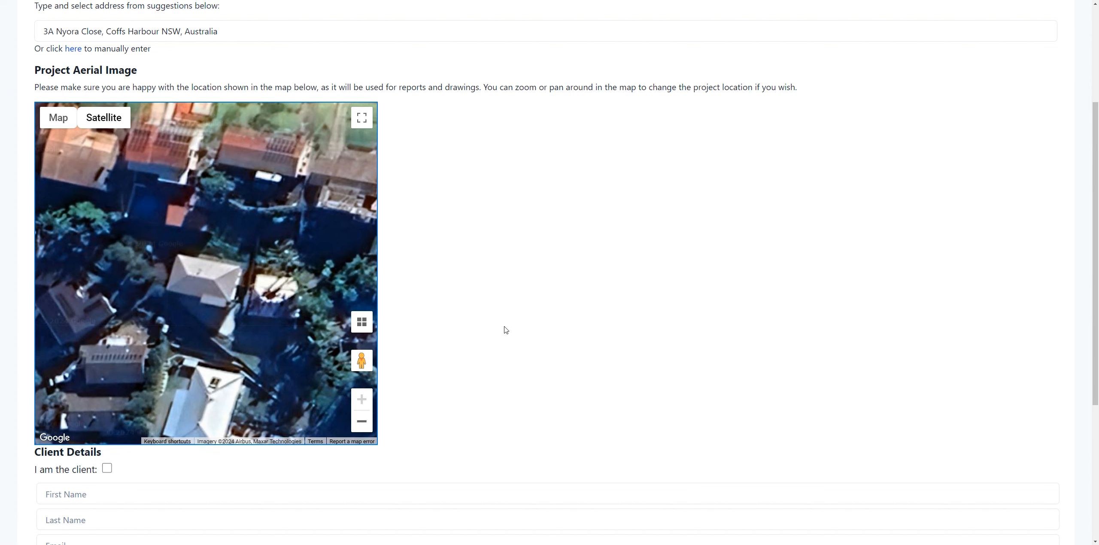
Mark yourself as the client for this project instead of filling in separate client details
scroll(473, 339, "down", 3)
scroll(118, 374, "down", 2)
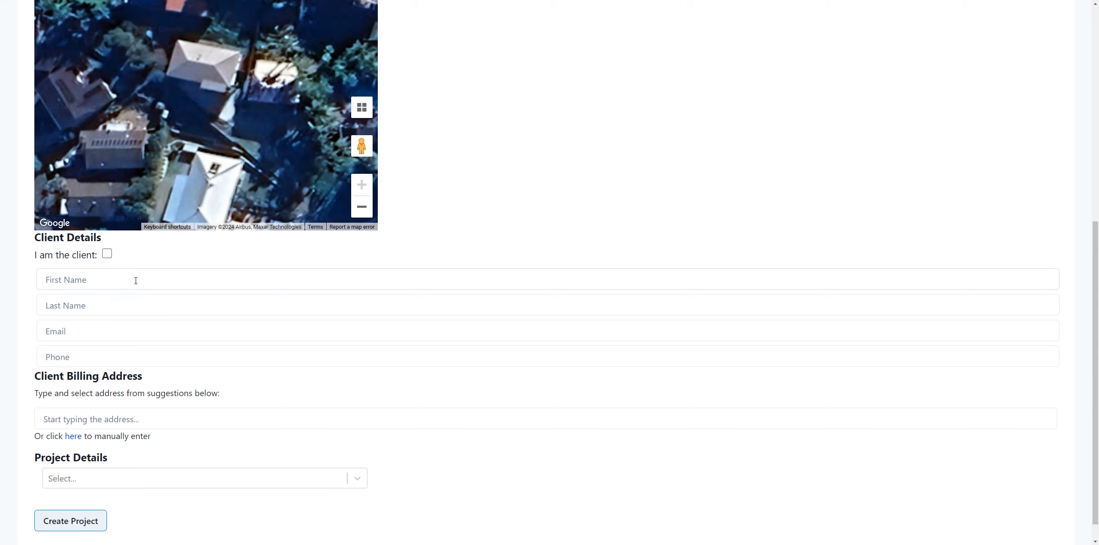
scroll(129, 283, "down", 1)
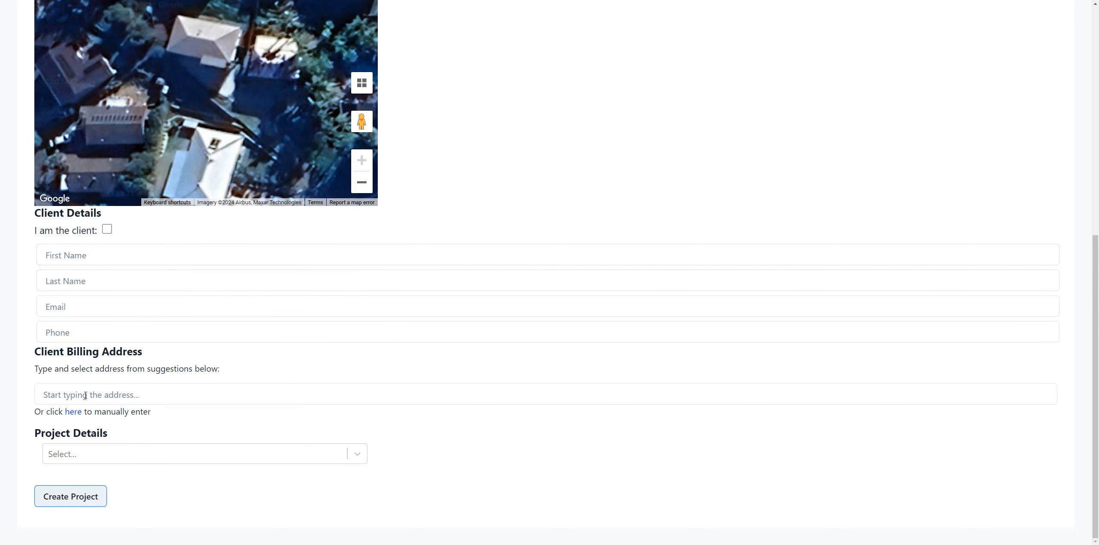
scroll(581, 262, "up", 4)
scroll(128, 374, "down", 2)
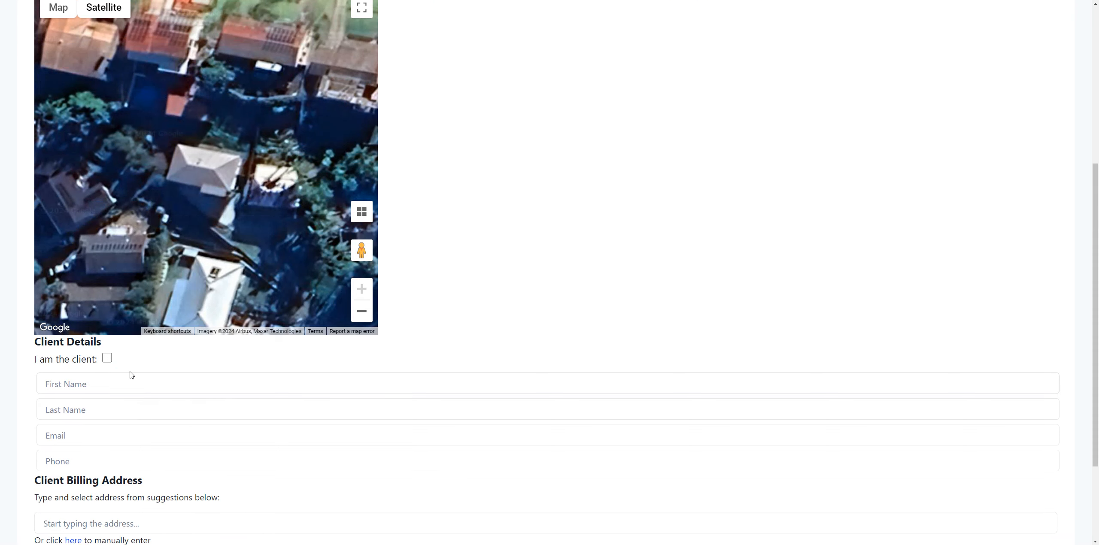
left_click(105, 358)
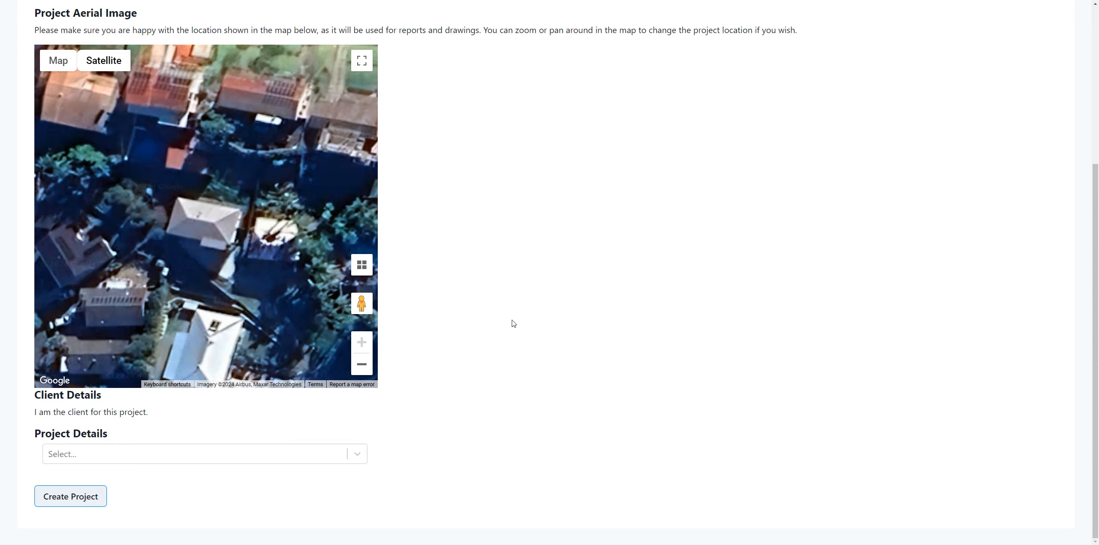
Set the project type to Retaining Wall and create the project
left_click(138, 455)
scroll(92, 486, "down", 1)
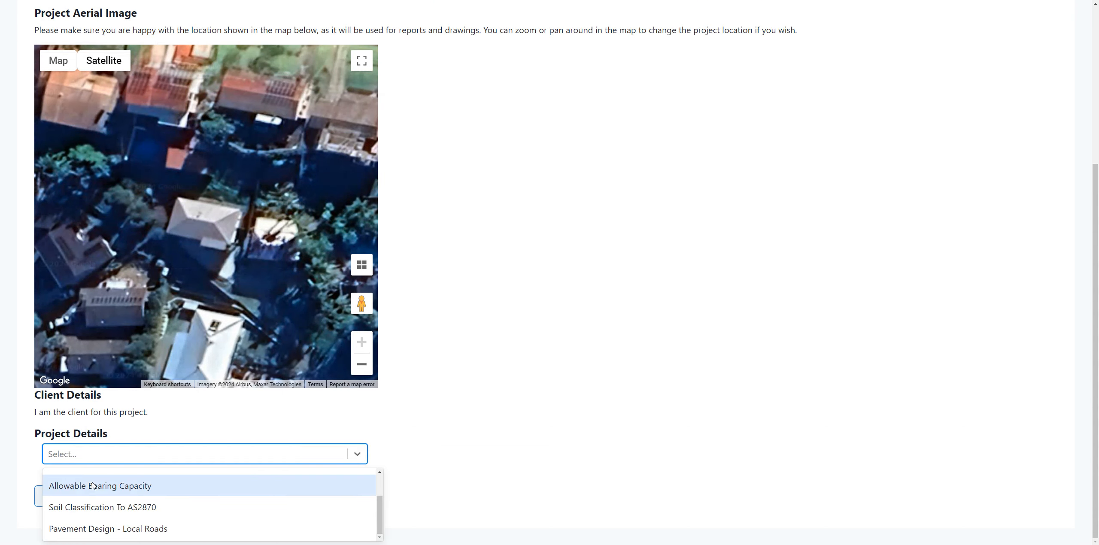
scroll(115, 506, "up", 1)
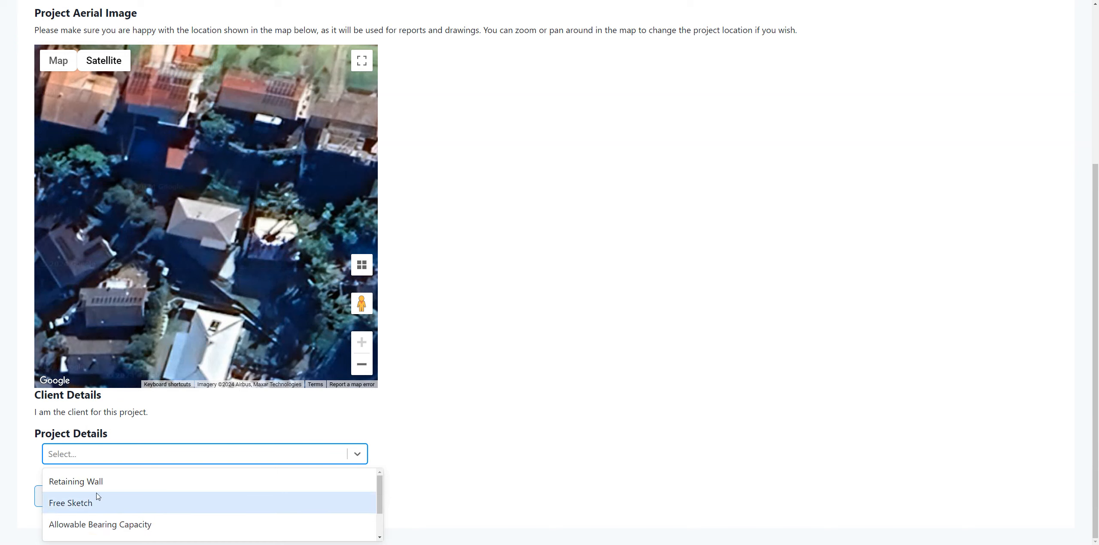
left_click(120, 483)
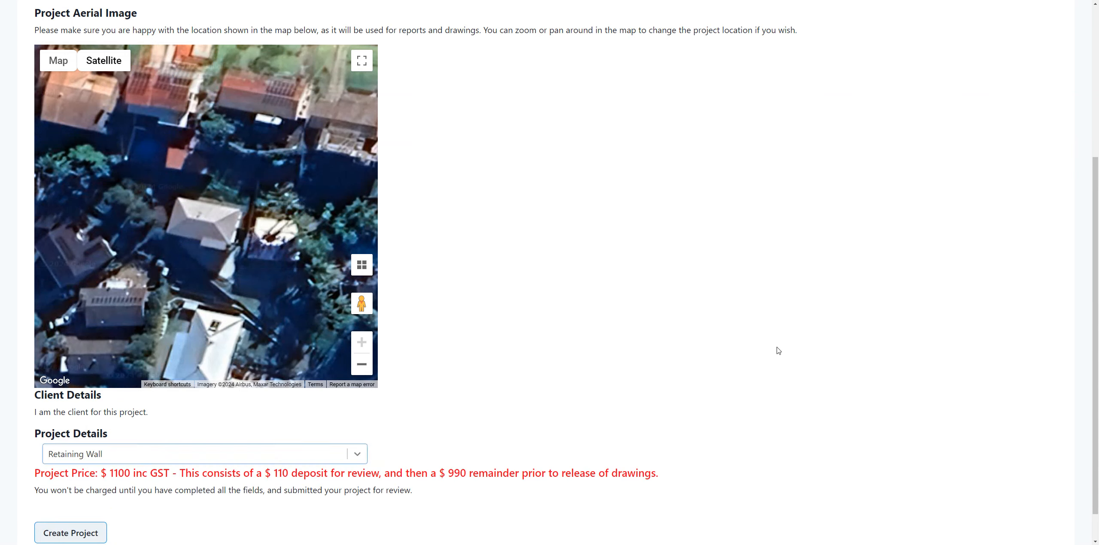
scroll(769, 360, "down", 1)
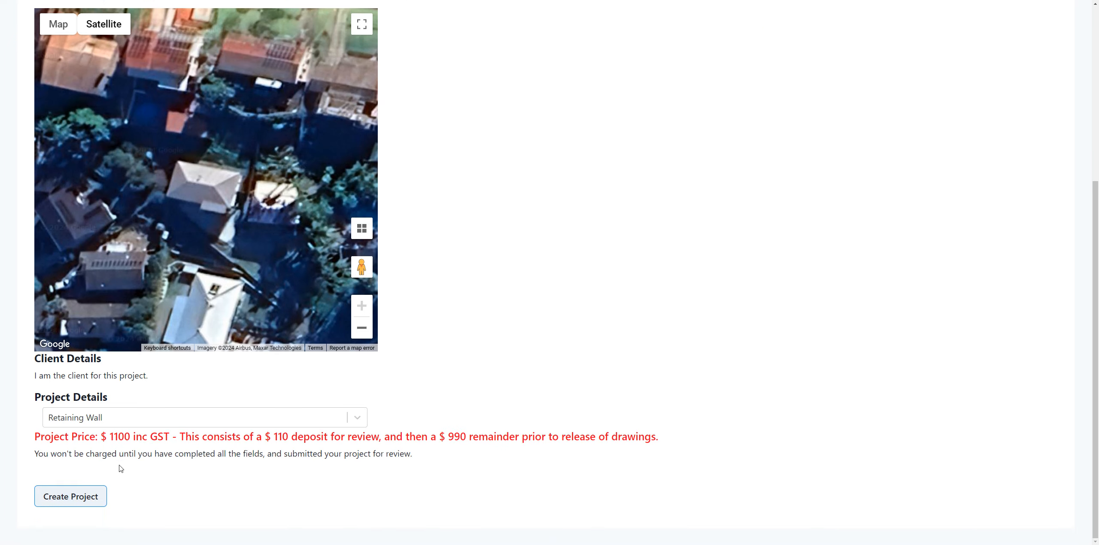
left_click(73, 497)
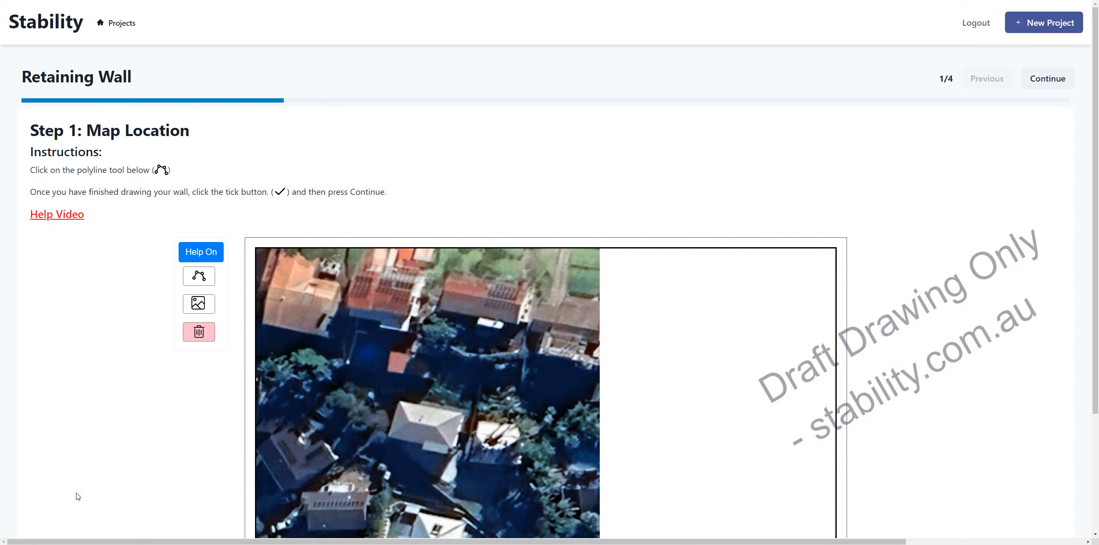
Look over the Map Location drawing sheet, then open its help video and close it again
scroll(402, 341, "down", 1)
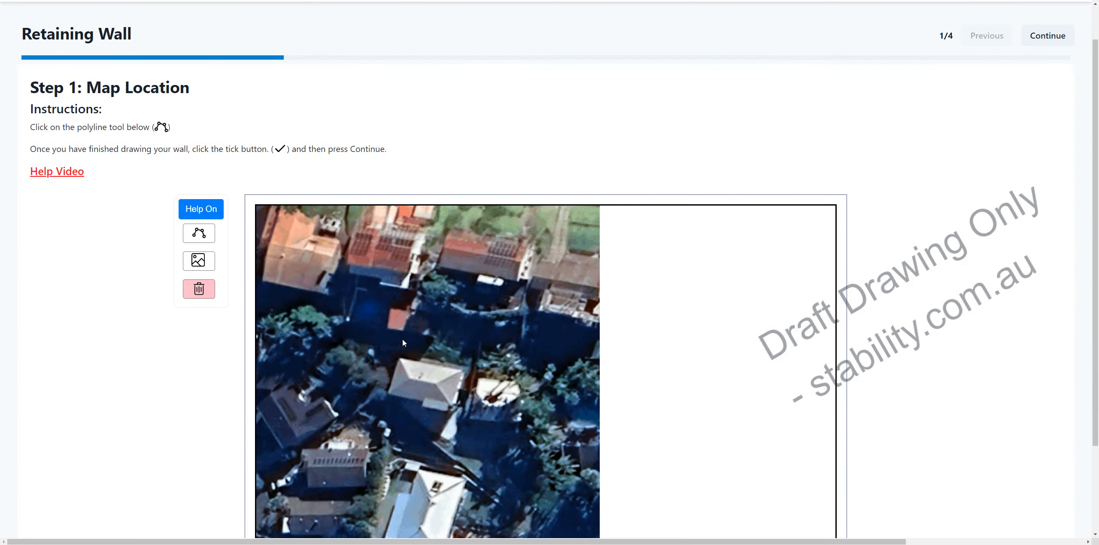
scroll(479, 328, "down", 1)
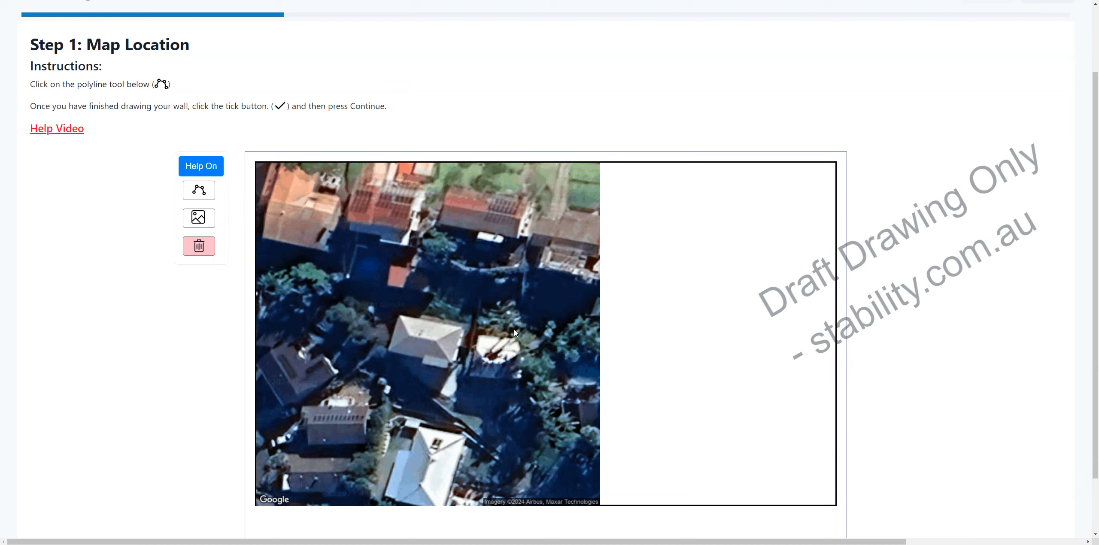
scroll(319, 292, "up", 2)
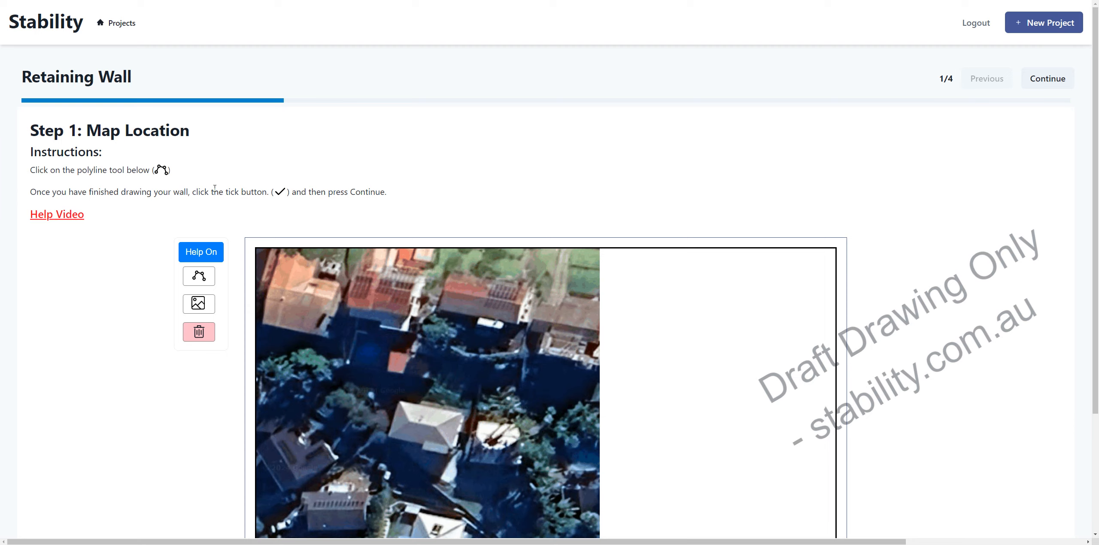
left_click(38, 216)
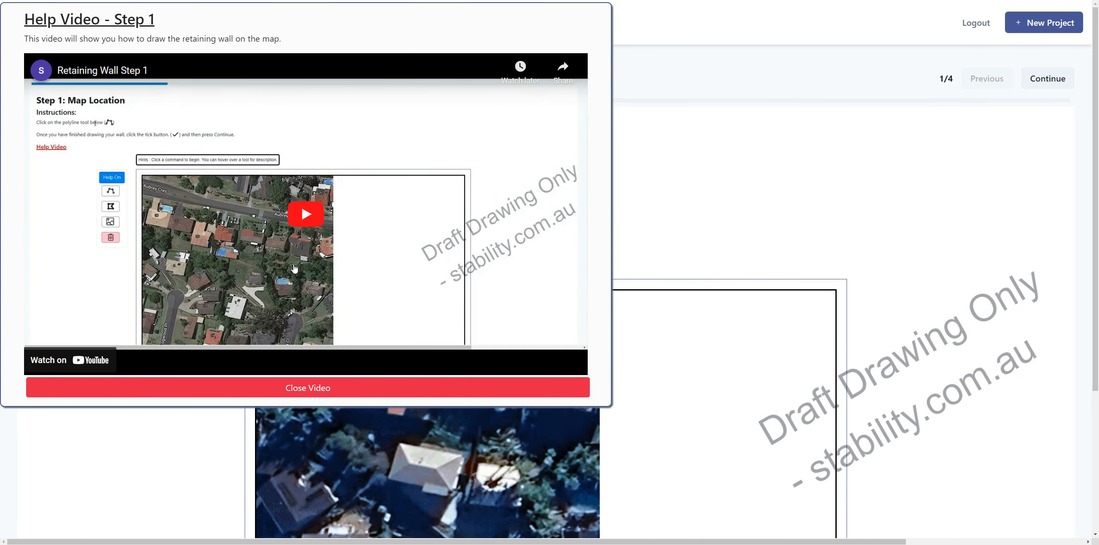
left_click(232, 396)
Draw the retaining wall on the aerial image as a two-segment polyline along the house's upper side and around its upper-right corner
scroll(201, 392, "down", 2)
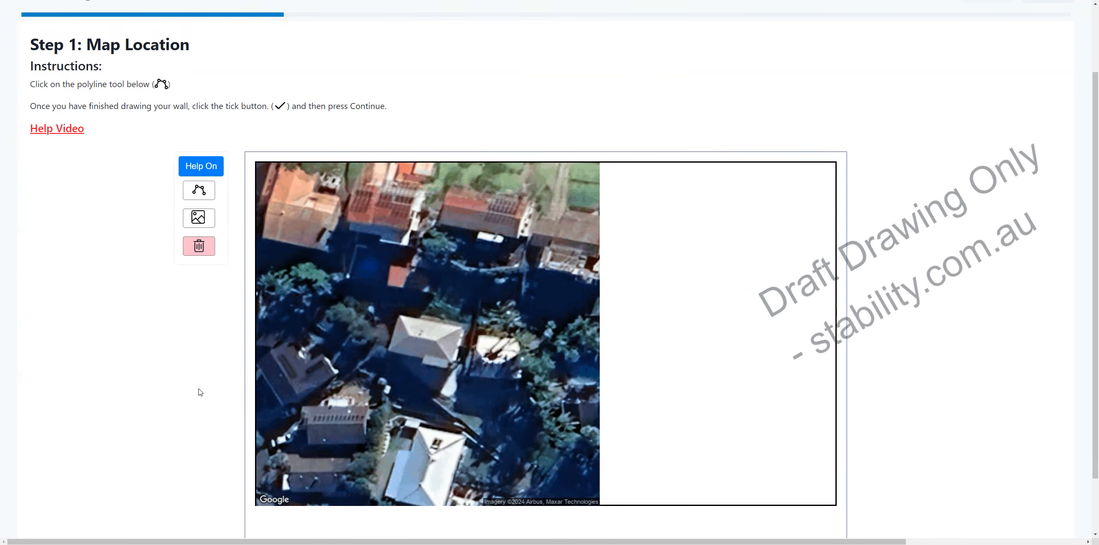
left_click(197, 194)
double_click(472, 316)
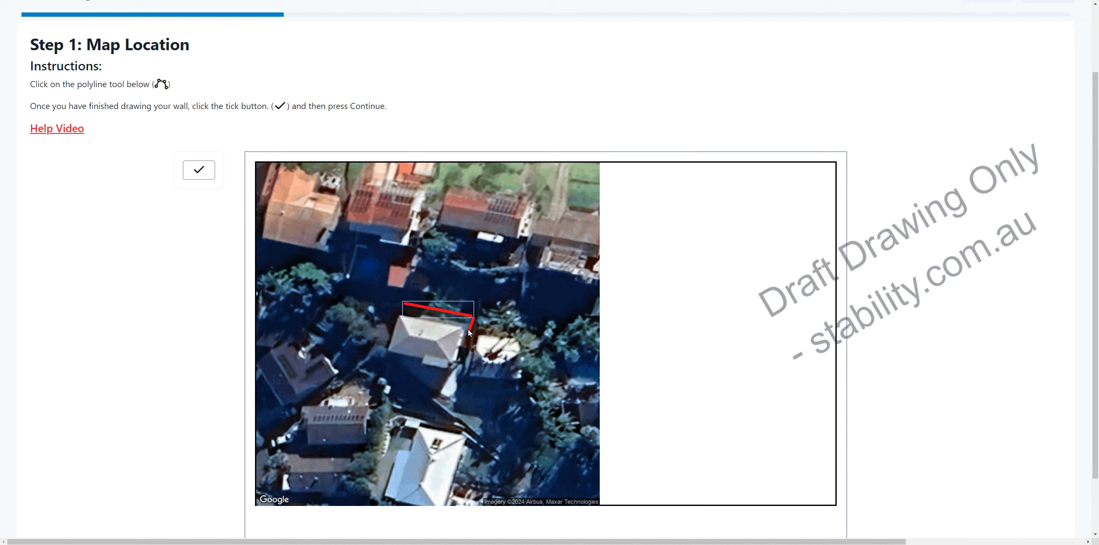
left_click(468, 329)
left_click(199, 172)
Check the drawn wall on the map and proceed to step 2, Photo of Wall Location
scroll(540, 330, "up", 2)
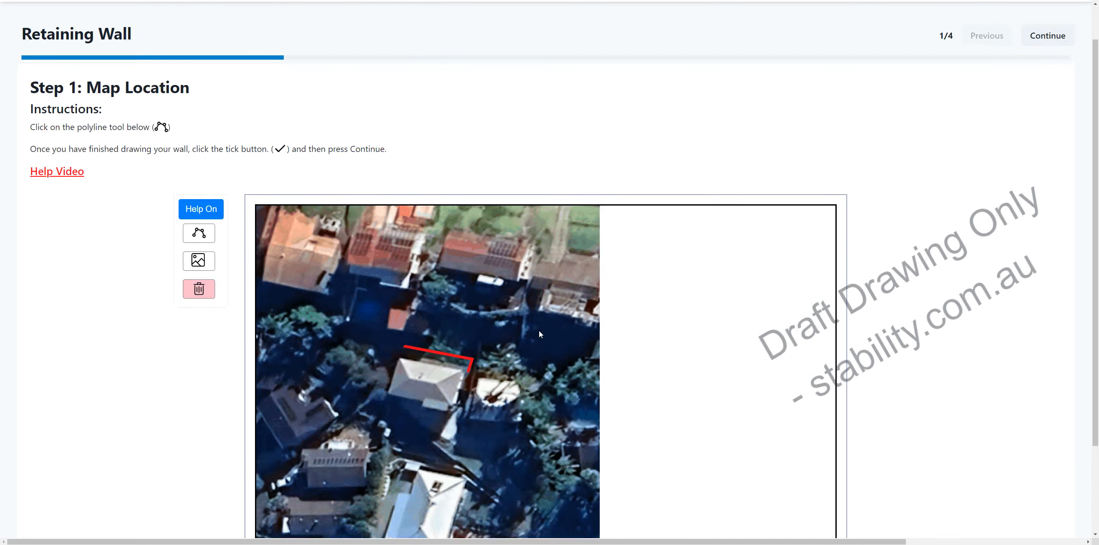
scroll(531, 328, "down", 2)
scroll(790, 309, "up", 2)
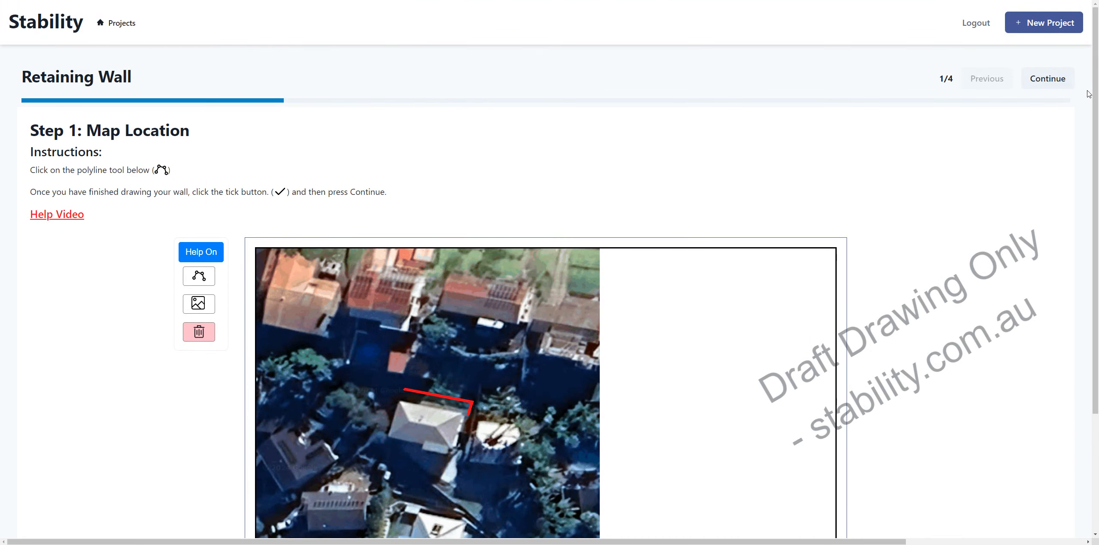
left_click(1057, 84)
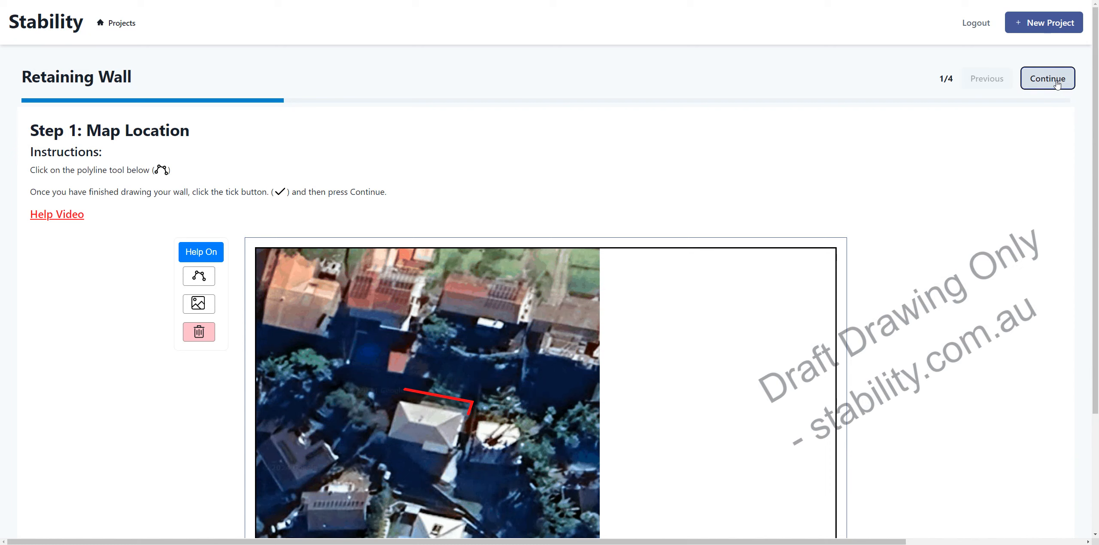
Read the photo instructions and upload the site photo of the grassy slope onto the drawing sheet
scroll(230, 212, "down", 1)
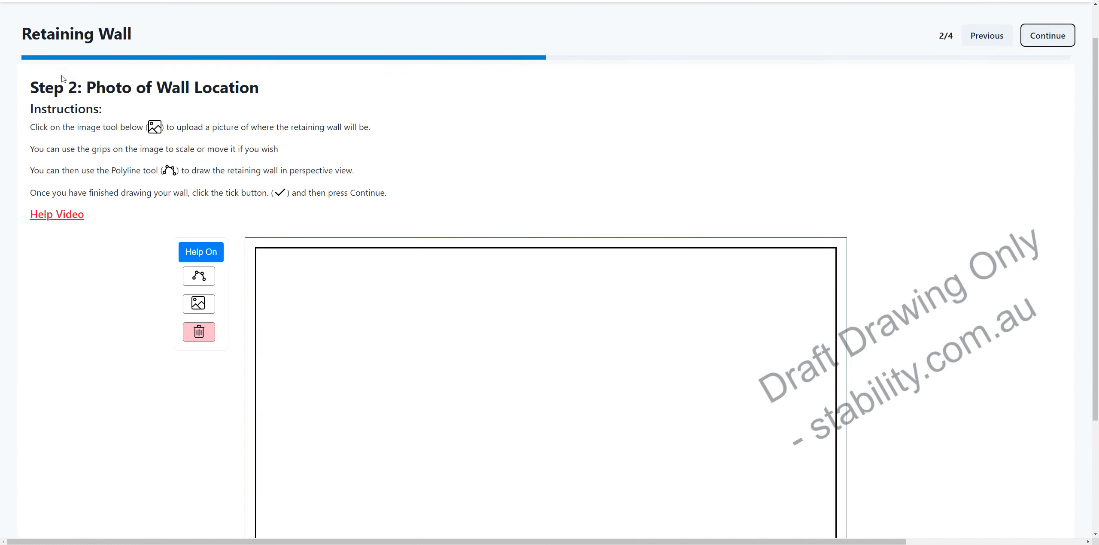
scroll(130, 214, "down", 1)
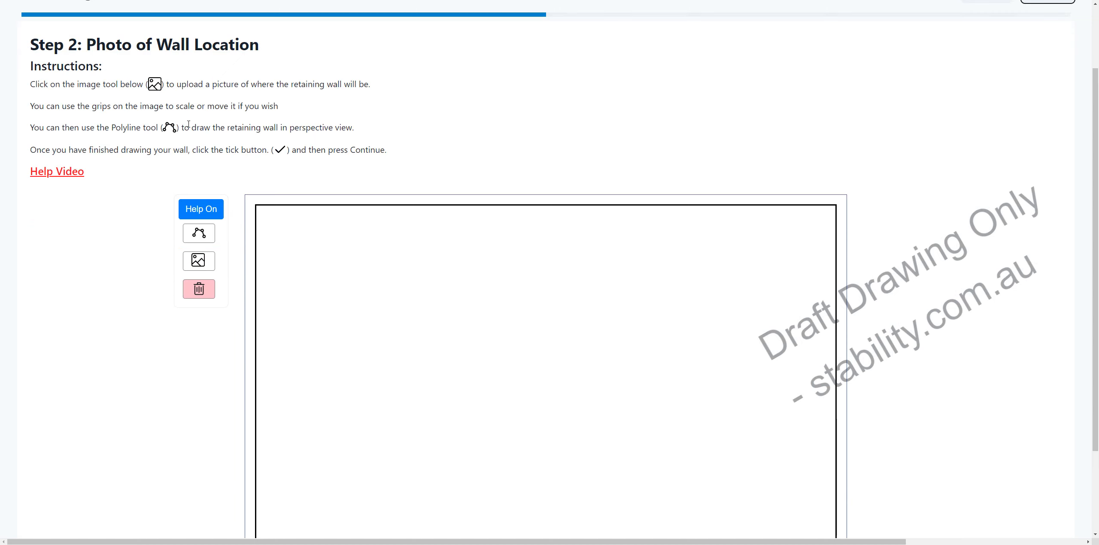
scroll(91, 145, "up", 1)
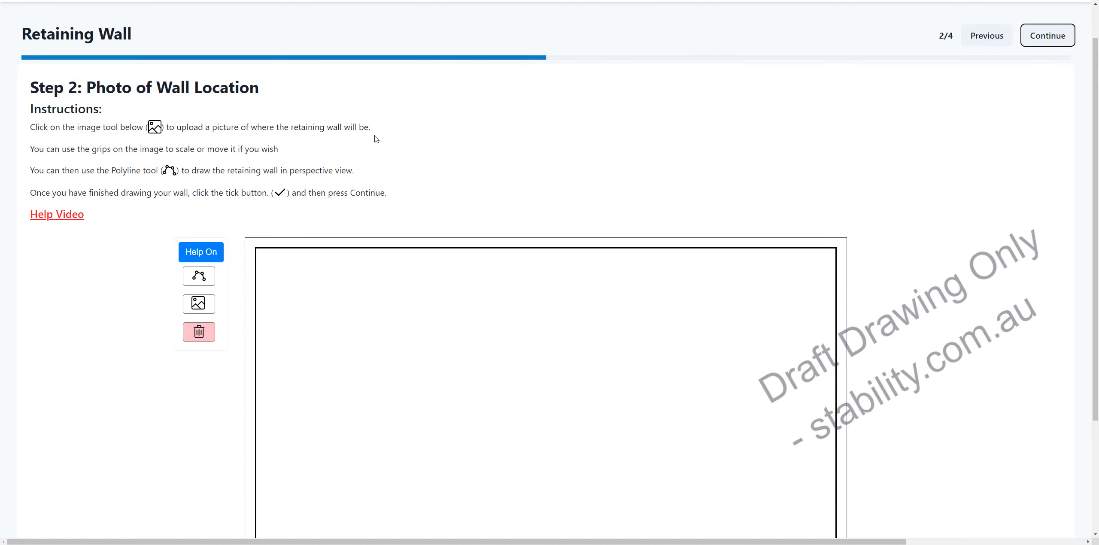
left_click(204, 307)
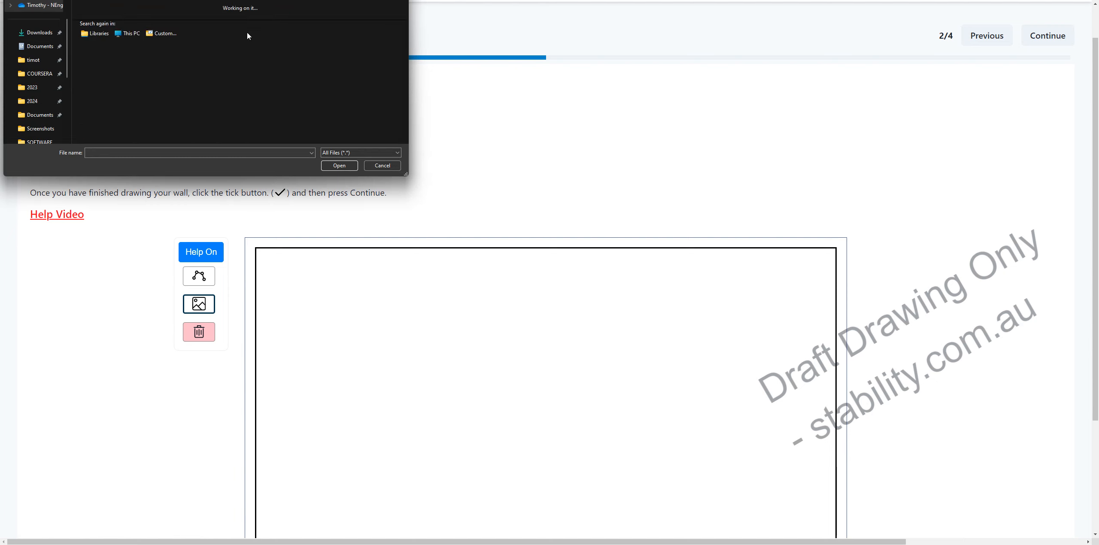
double_click(137, 9)
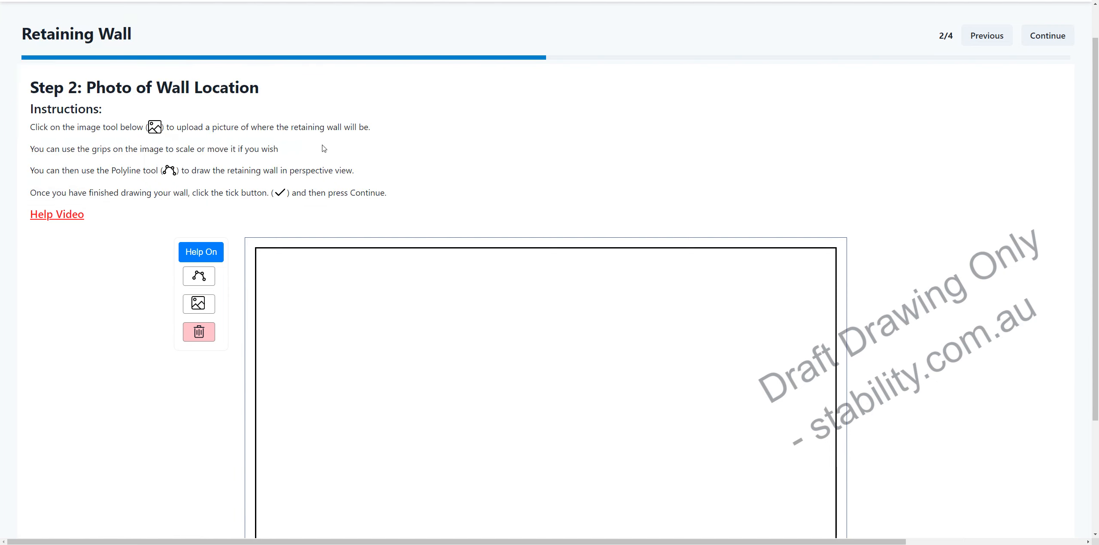
scroll(417, 172, "down", 3)
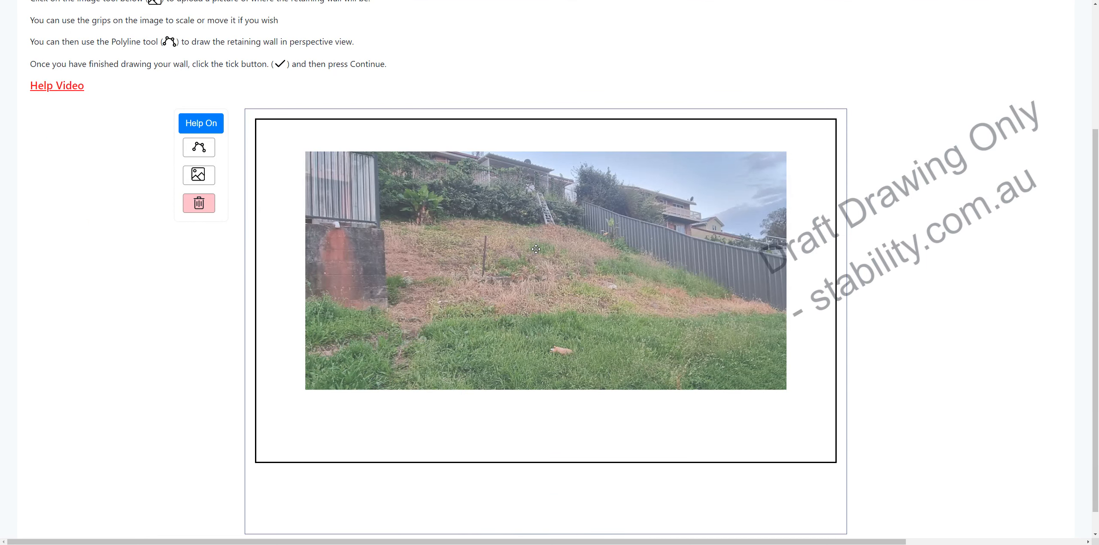
Move the site photo toward the drawing frame's upper-left corner and scale it down to about half its size
left_click_drag(537, 255, 554, 233)
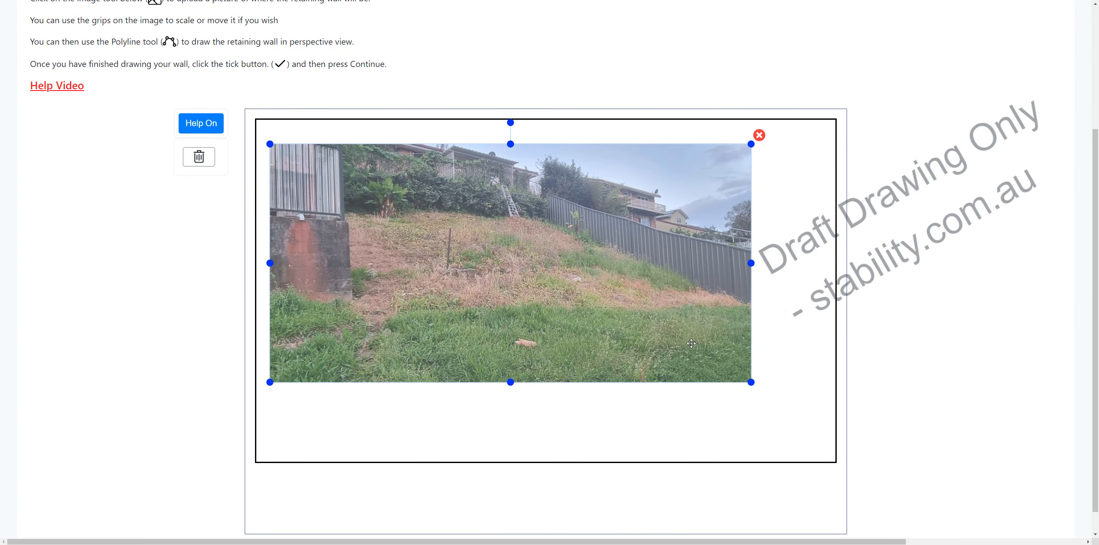
left_click_drag(751, 381, 509, 262)
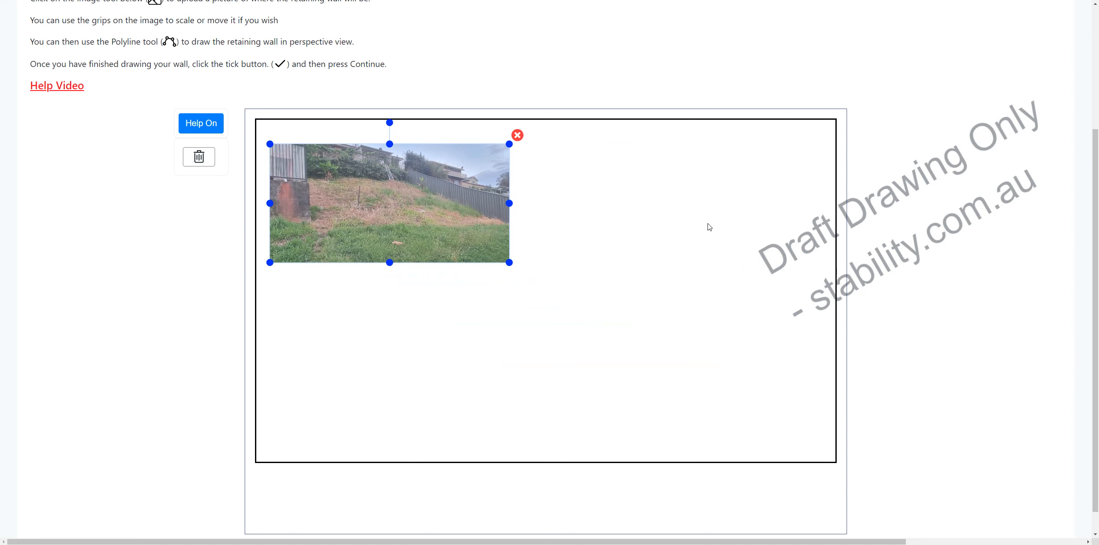
Enlarge the site photo to about twice its size, centre it in the drawing frame, and deselect it
mouse_move(425, 192)
left_mouse_down()
mouse_move(548, 245)
mouse_move(459, 259)
mouse_move(423, 185)
left_mouse_up()
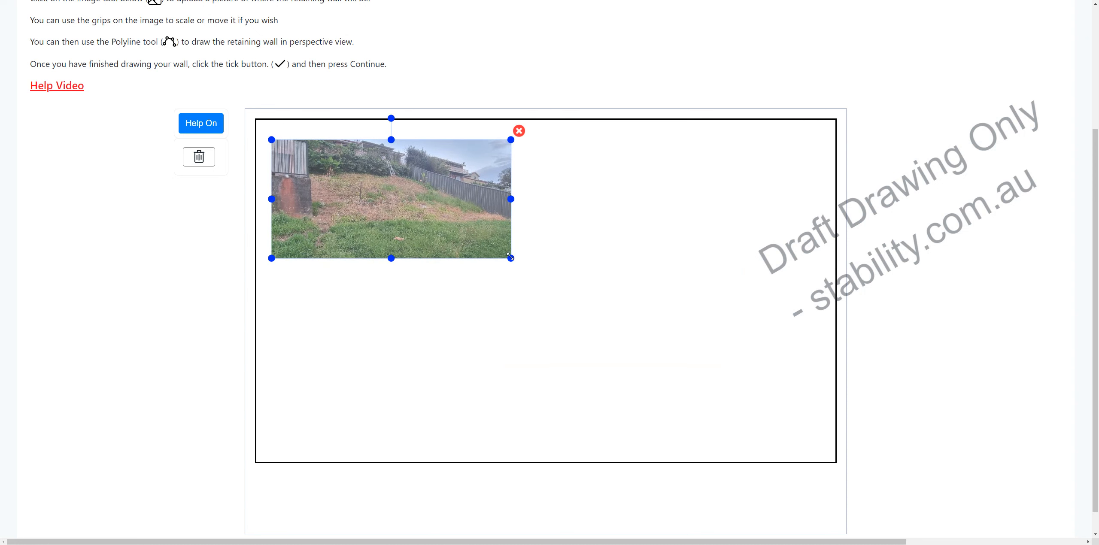
left_click_drag(510, 257, 733, 369)
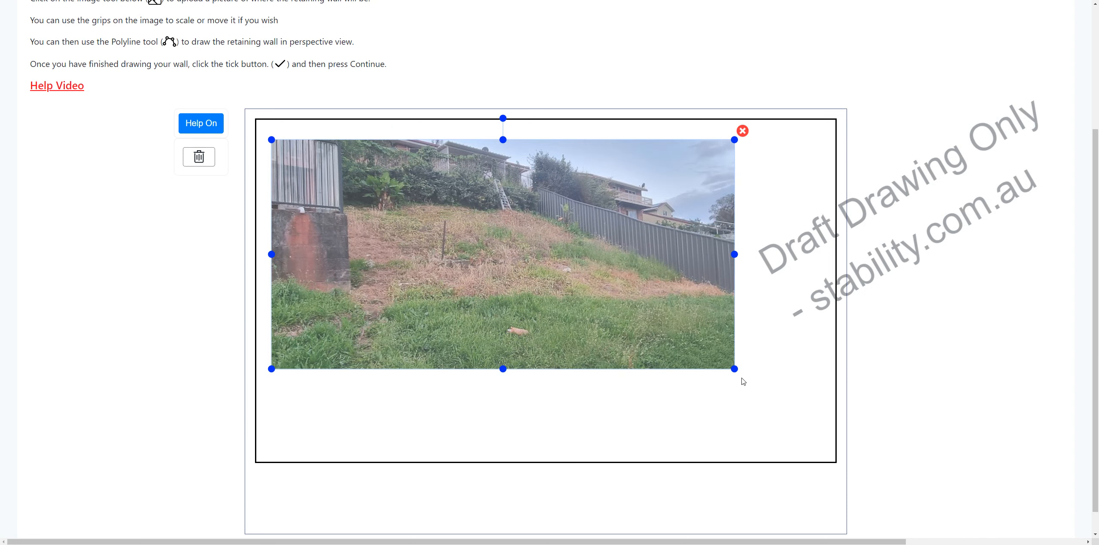
left_click_drag(565, 297, 597, 323)
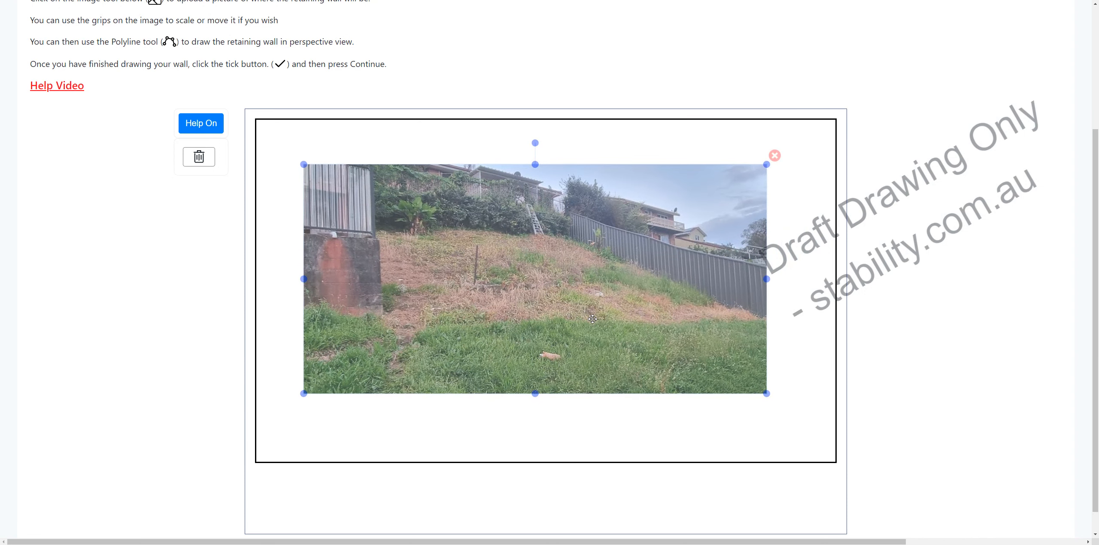
left_click(625, 150)
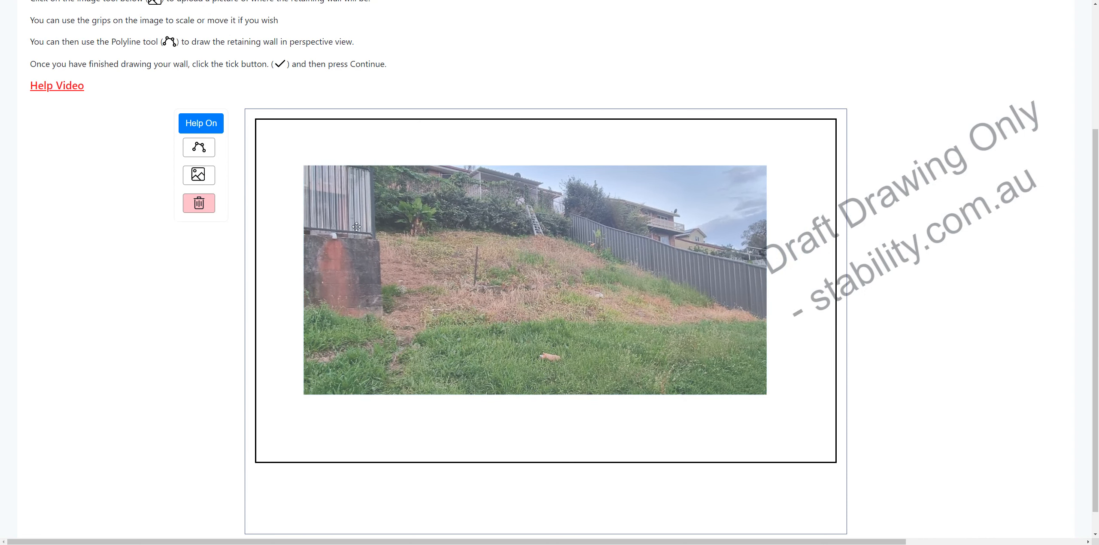
left_click(498, 296)
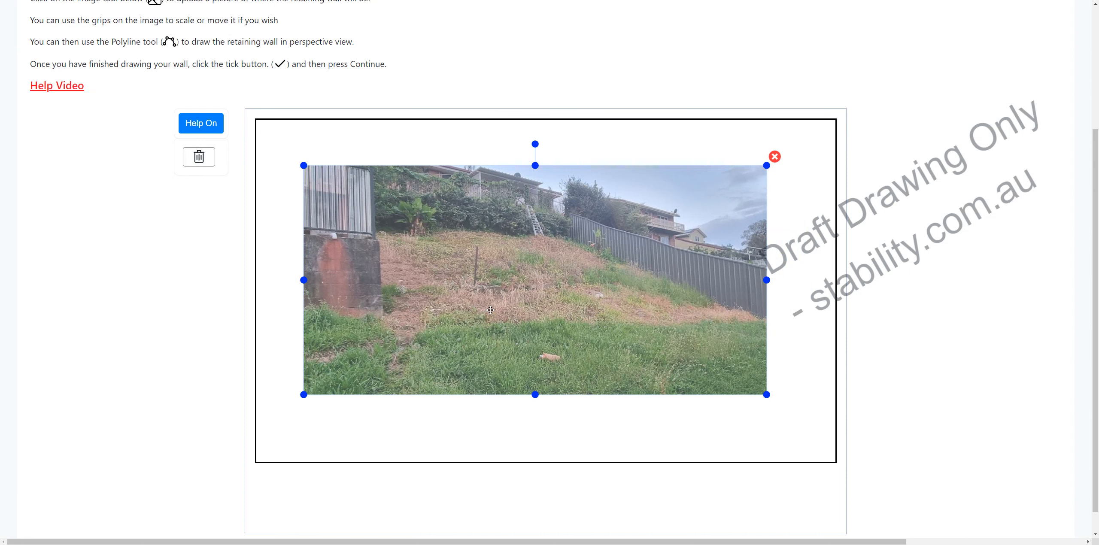
mouse_move(508, 288)
left_mouse_down()
mouse_move(493, 296)
mouse_move(510, 289)
left_mouse_up()
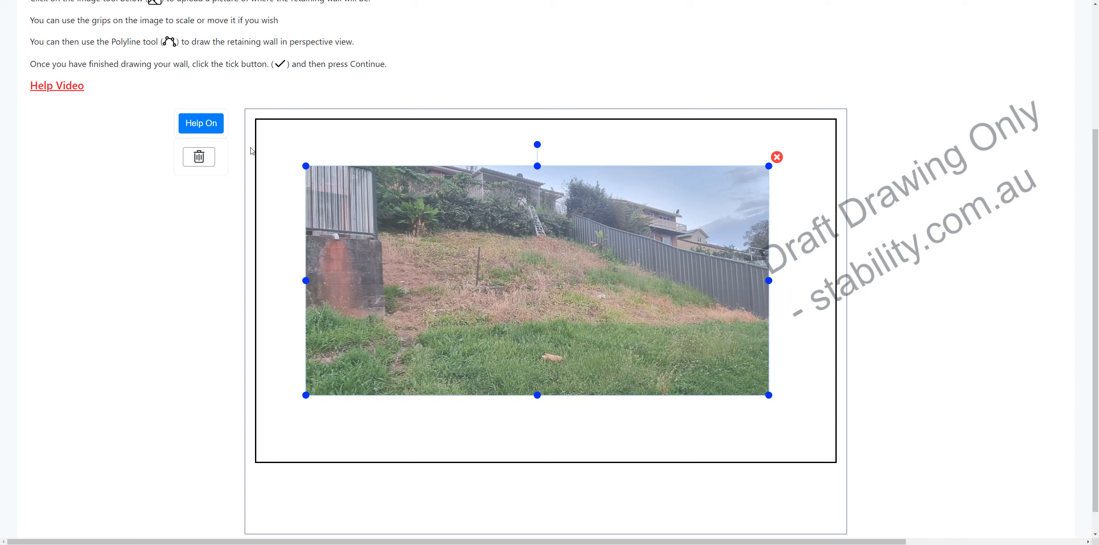
left_click(627, 143)
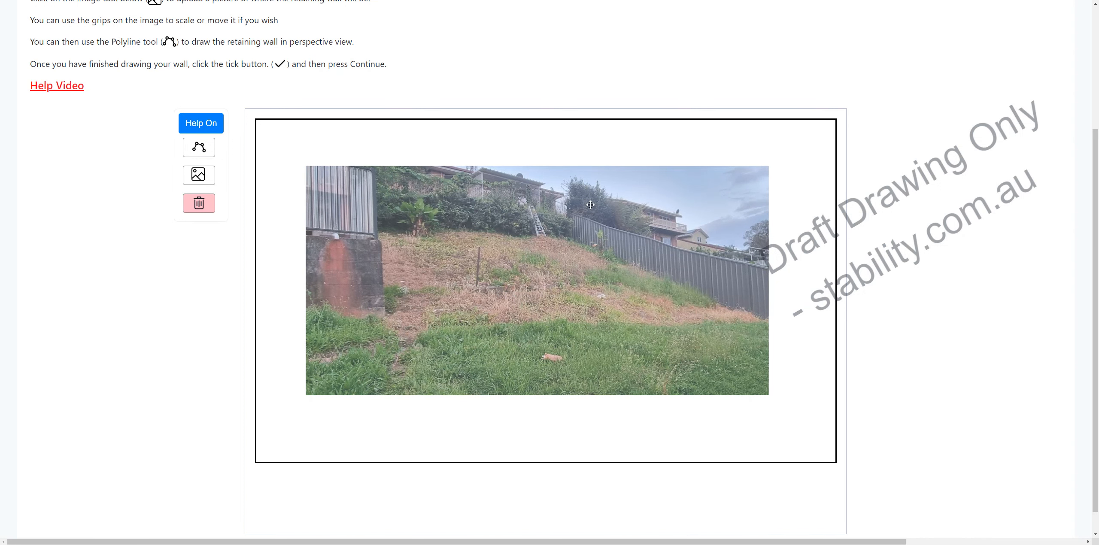
Draw the retaining wall on the photo as a closed six-point perspective outline from the concrete pillar to the fence, and finish the polyline
scroll(371, 240, "up", 2)
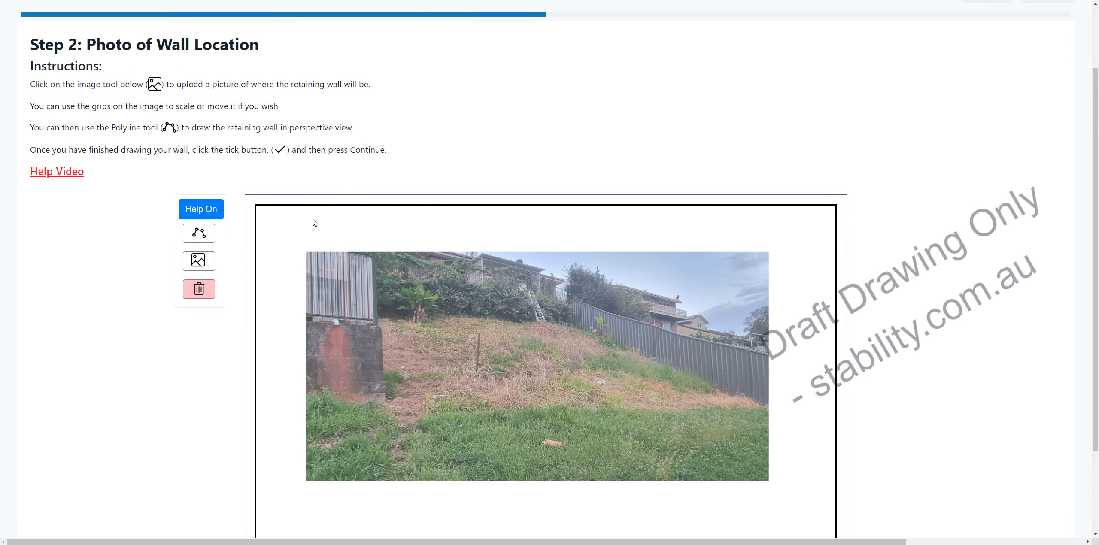
left_click(199, 236)
left_click(382, 329)
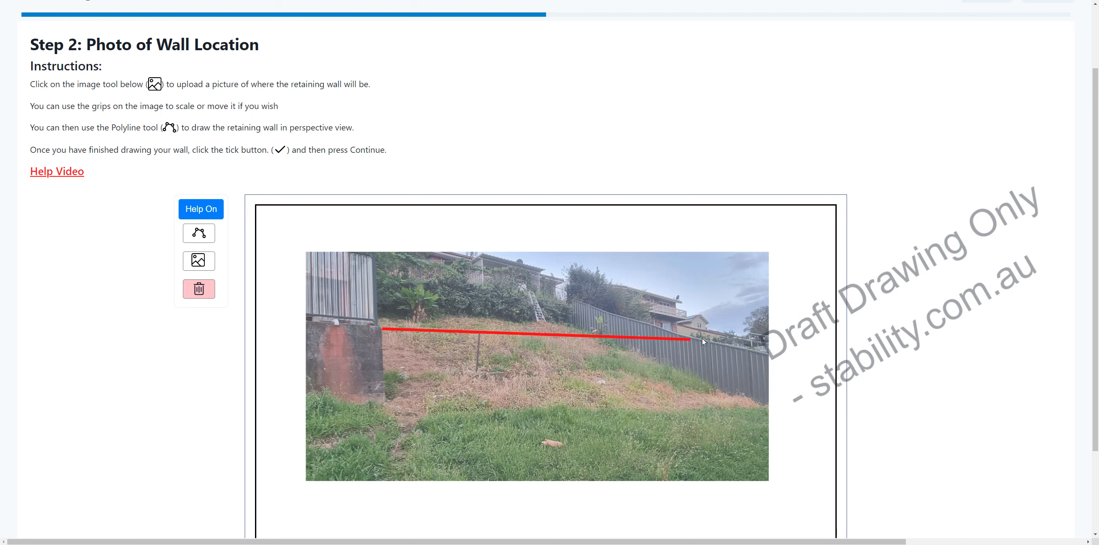
left_click(741, 353)
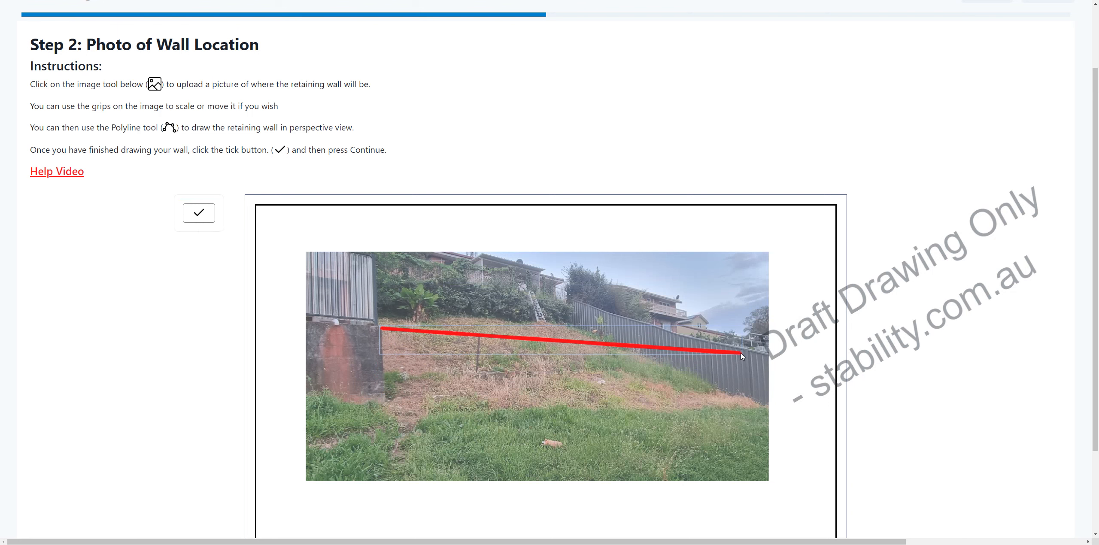
left_click(766, 367)
left_click(762, 409)
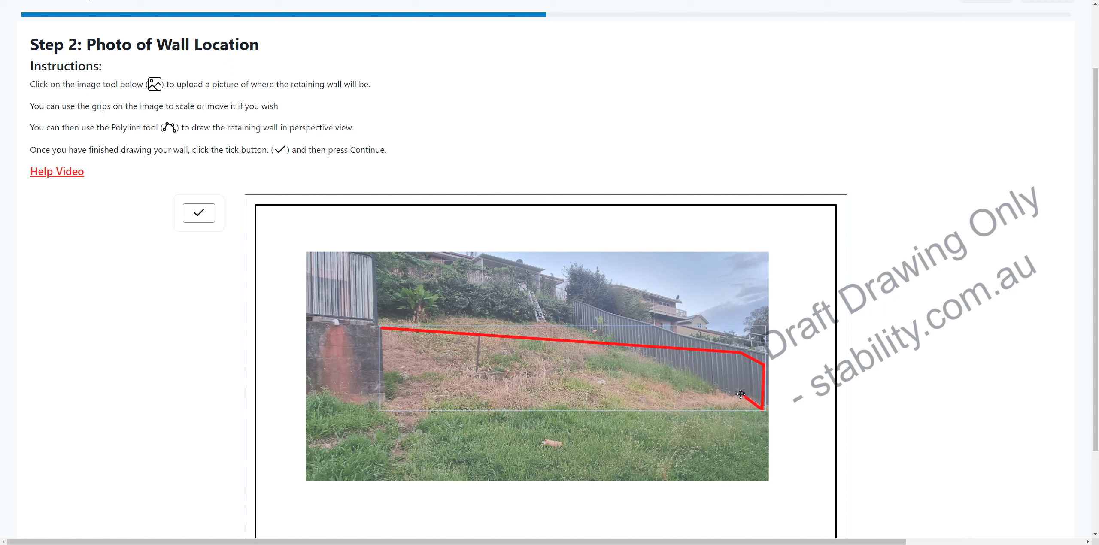
left_click(735, 392)
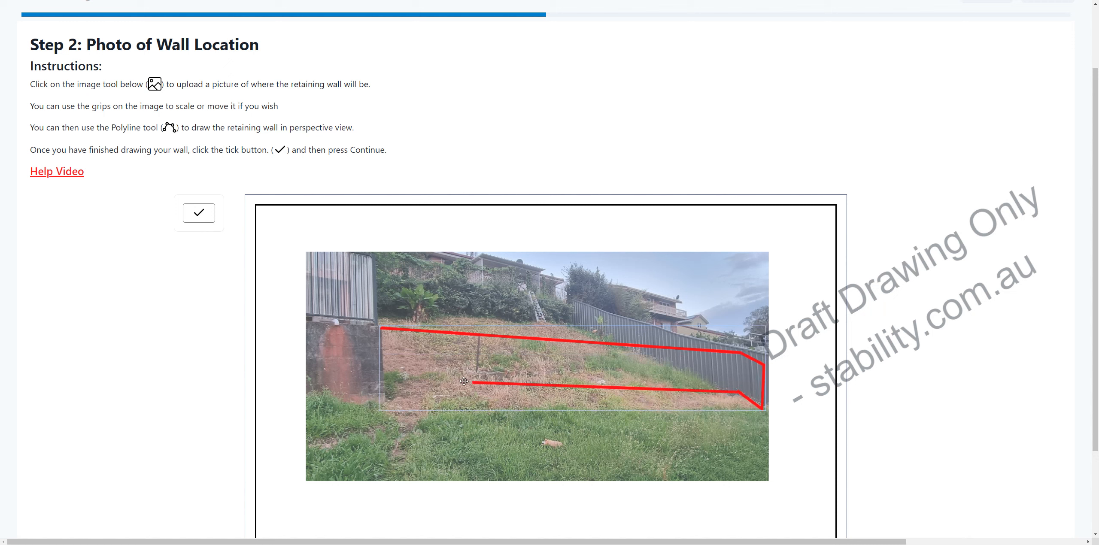
left_click(386, 404)
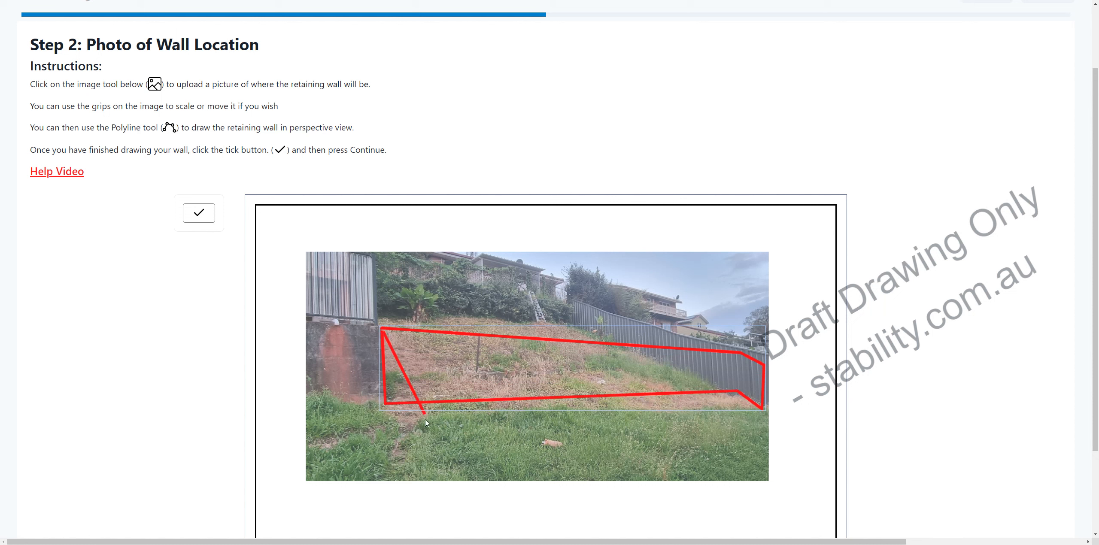
left_click(382, 330)
left_click(204, 220)
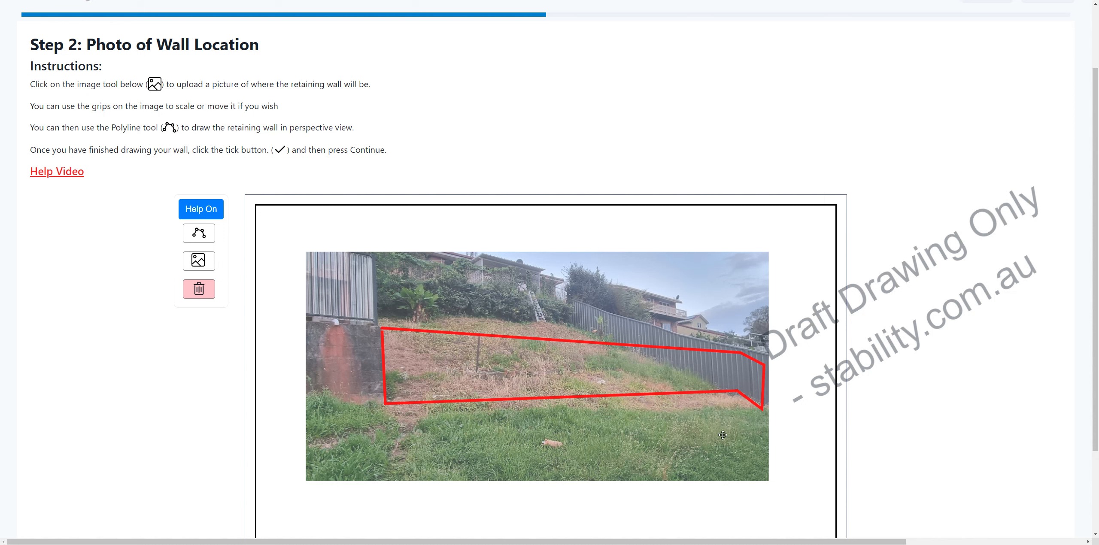
Proceed to step 3, Choose a retaining wall, and look over the wall and soil data form
scroll(790, 288, "up", 2)
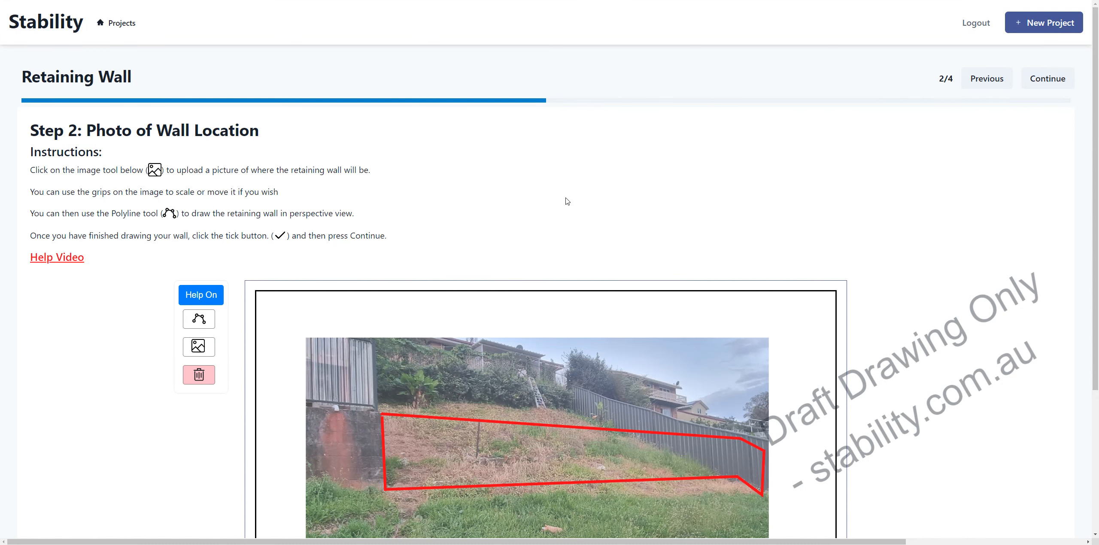
left_click(1033, 81)
scroll(283, 179, "down", 2)
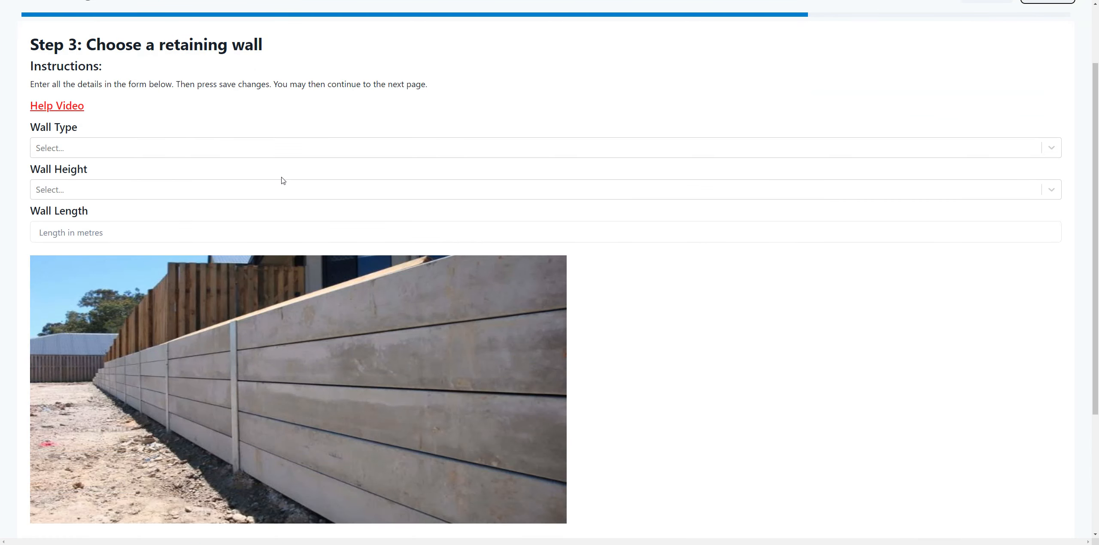
scroll(282, 180, "down", 1)
scroll(292, 177, "up", 1)
scroll(108, 127, "down", 2)
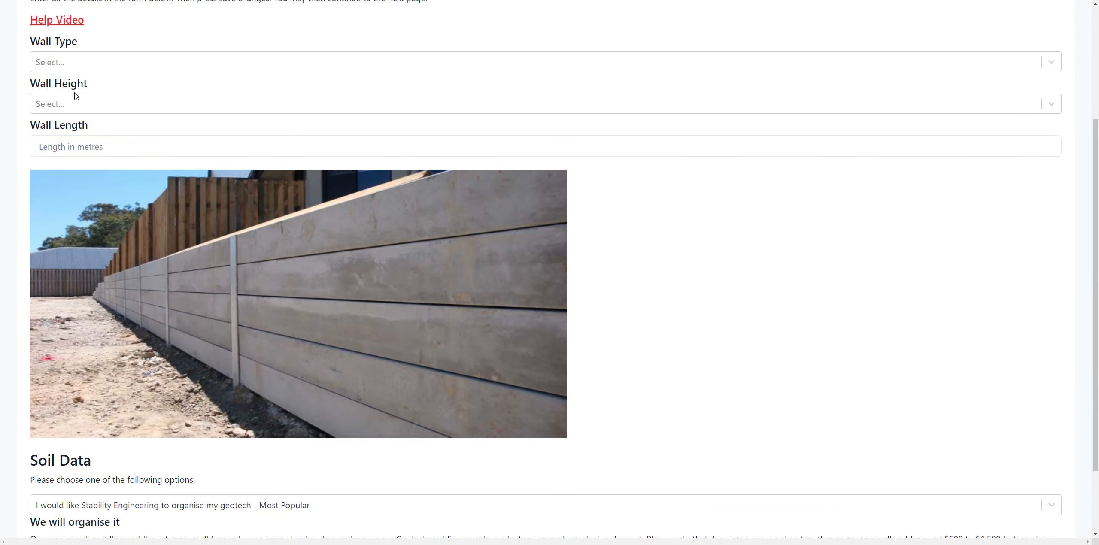
scroll(108, 98, "up", 2)
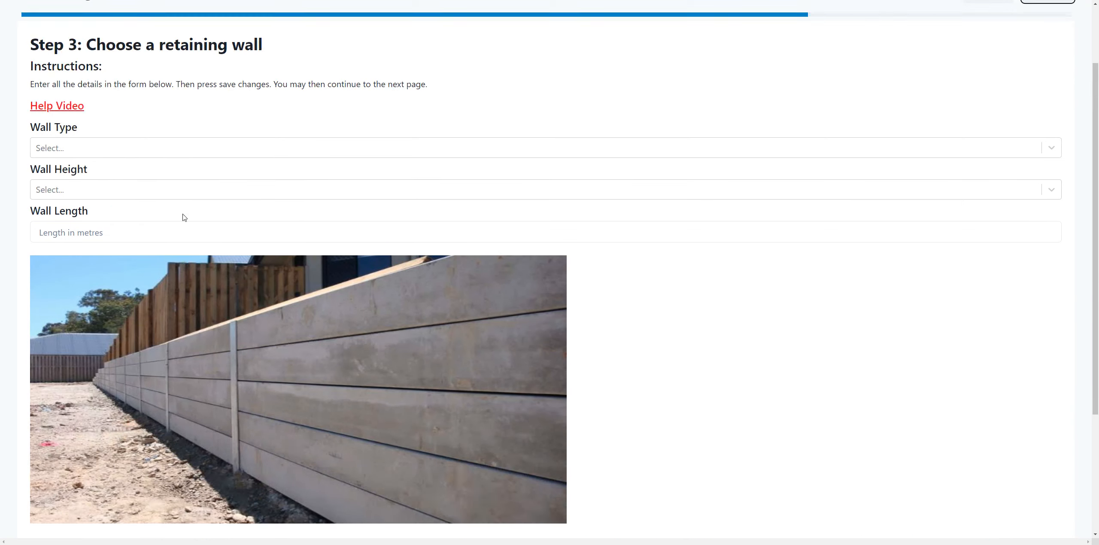
Try the wall types "Block A - Wall at back of footing with 200 offset" and "Block E - Wall at front of footing" to compare their section diagrams
left_click(82, 148)
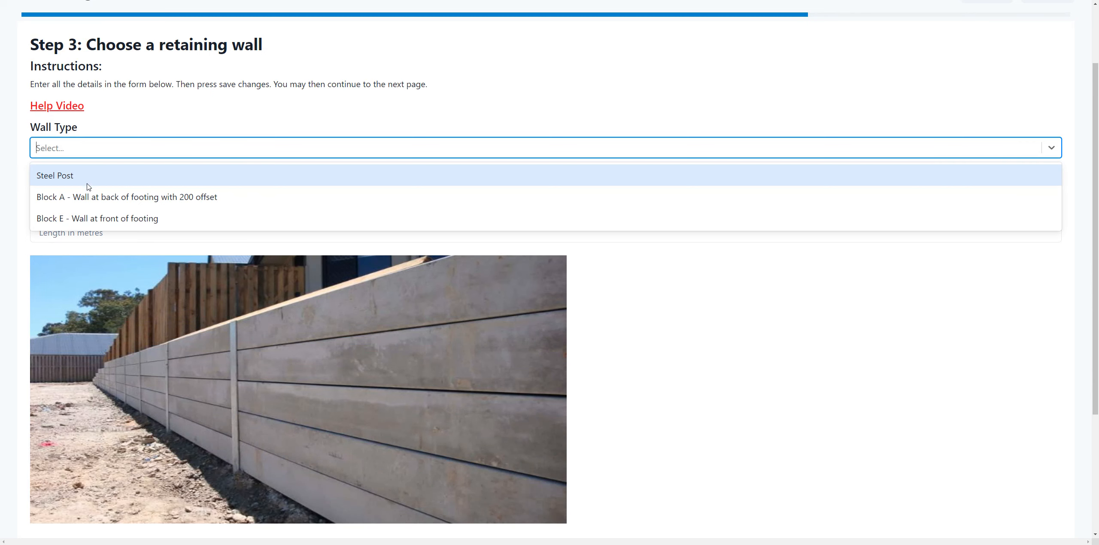
left_click(124, 197)
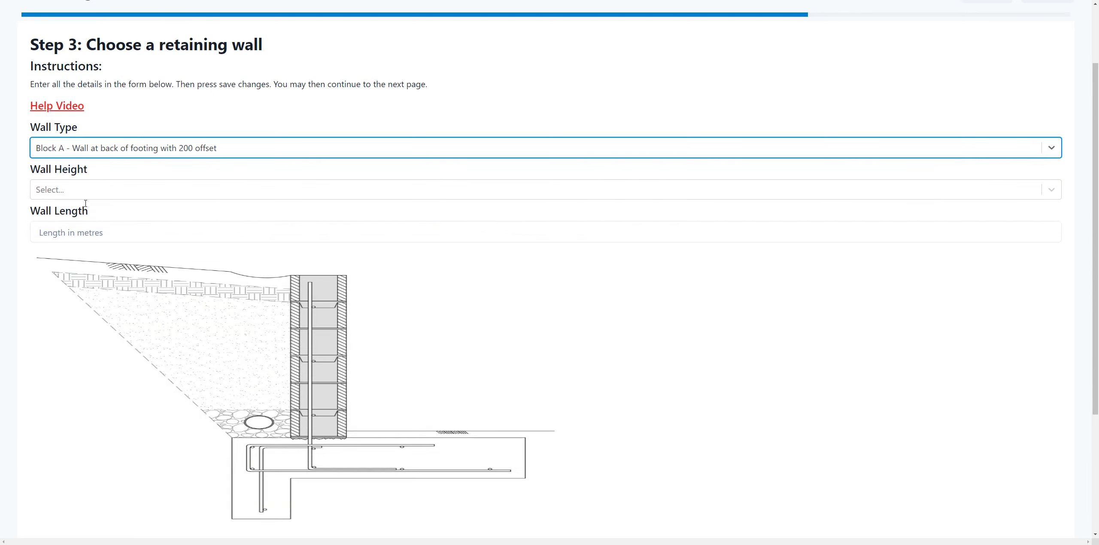
scroll(236, 219, "down", 1)
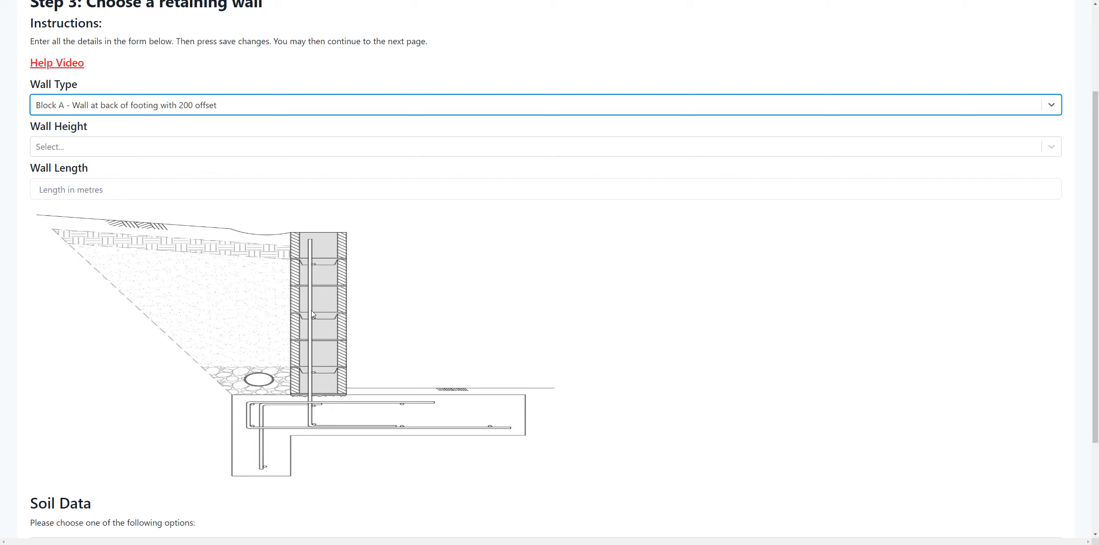
left_click(110, 106)
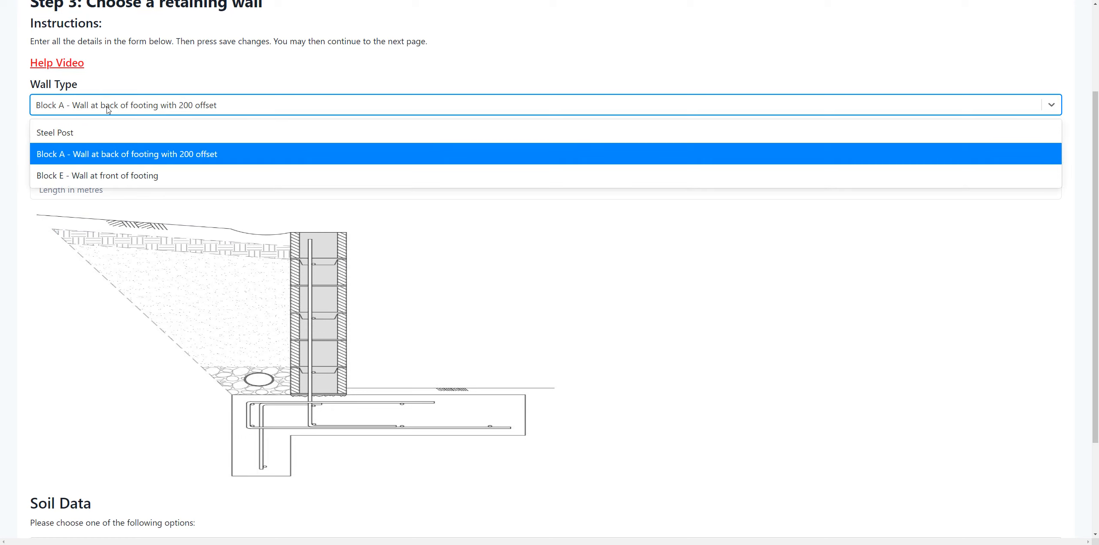
left_click(120, 180)
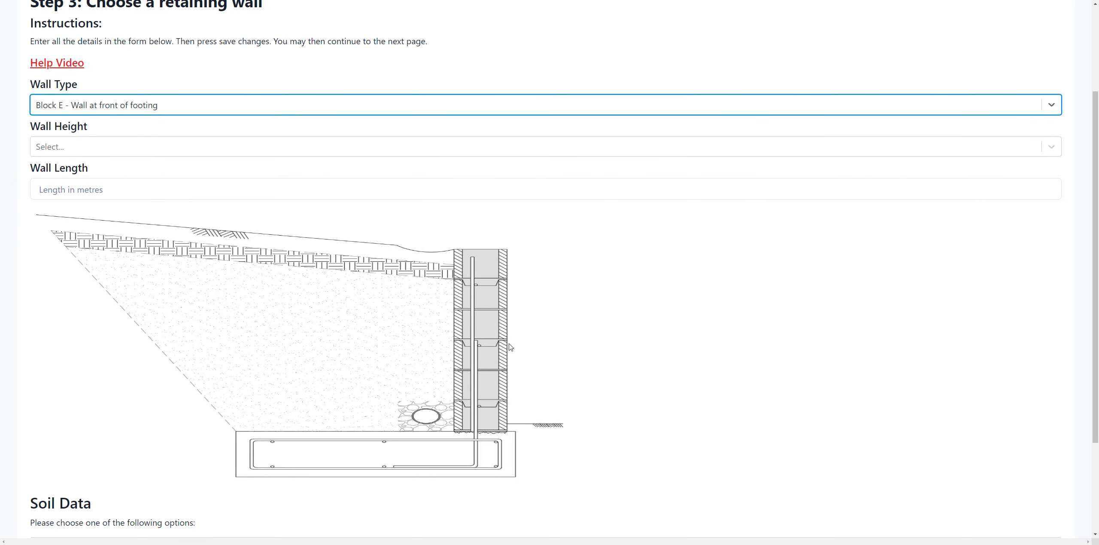
Set the wall type to Steel Post and check the form fields for that type
left_click(103, 109)
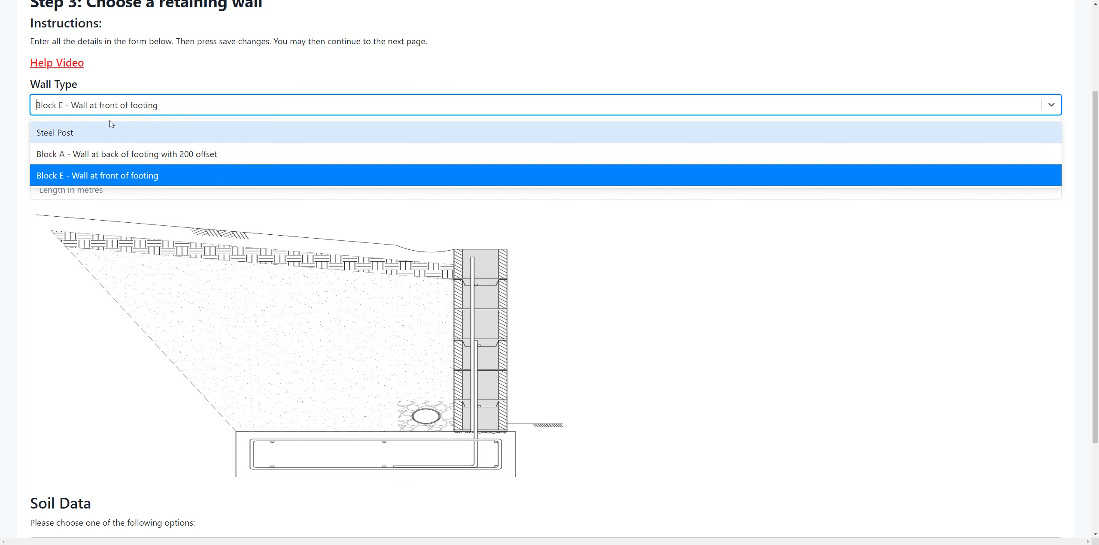
left_click(108, 131)
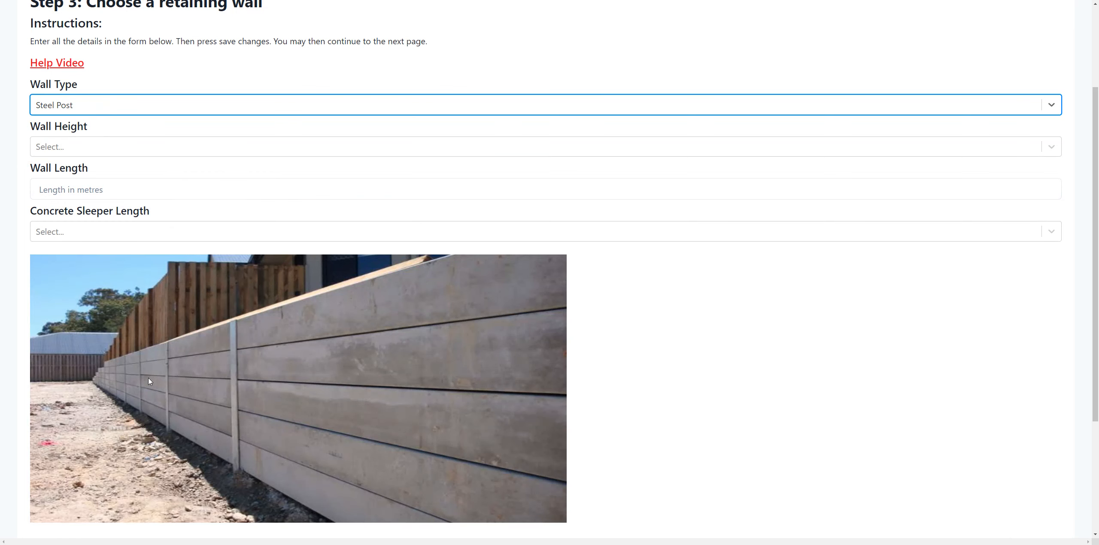
scroll(249, 323, "down", 2)
scroll(247, 323, "up", 2)
Set the wall height to 1200mm High, the wall length to 12 metres, and the concrete sleeper length to 1200mm long
left_click(66, 151)
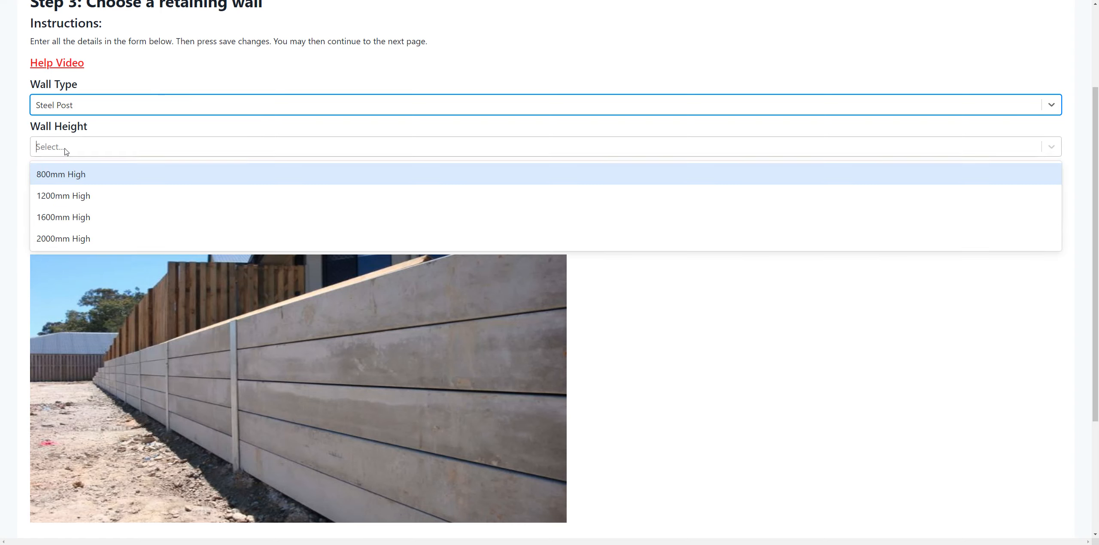
left_click(72, 200)
left_click(76, 195)
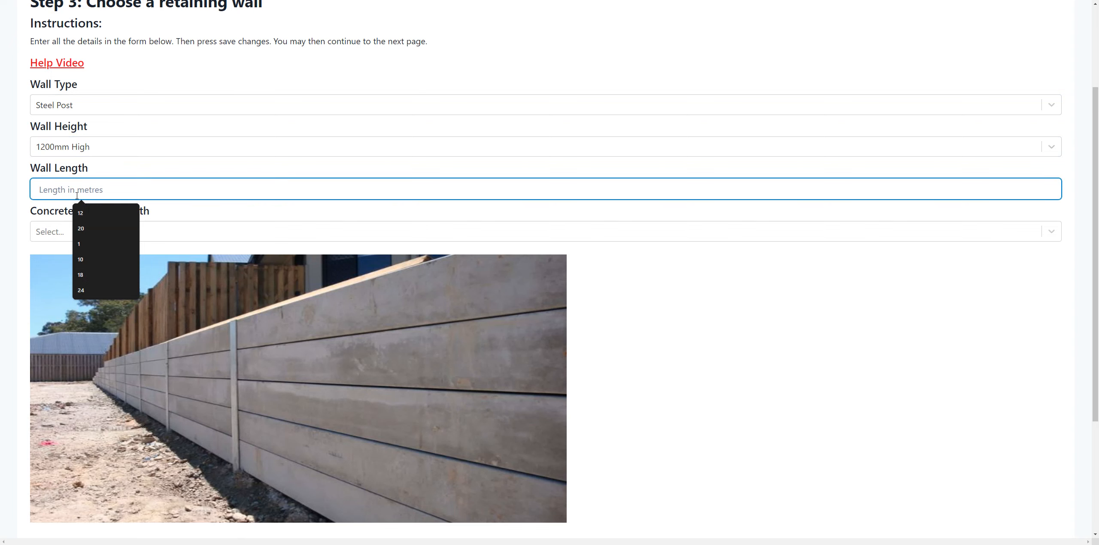
type("12")
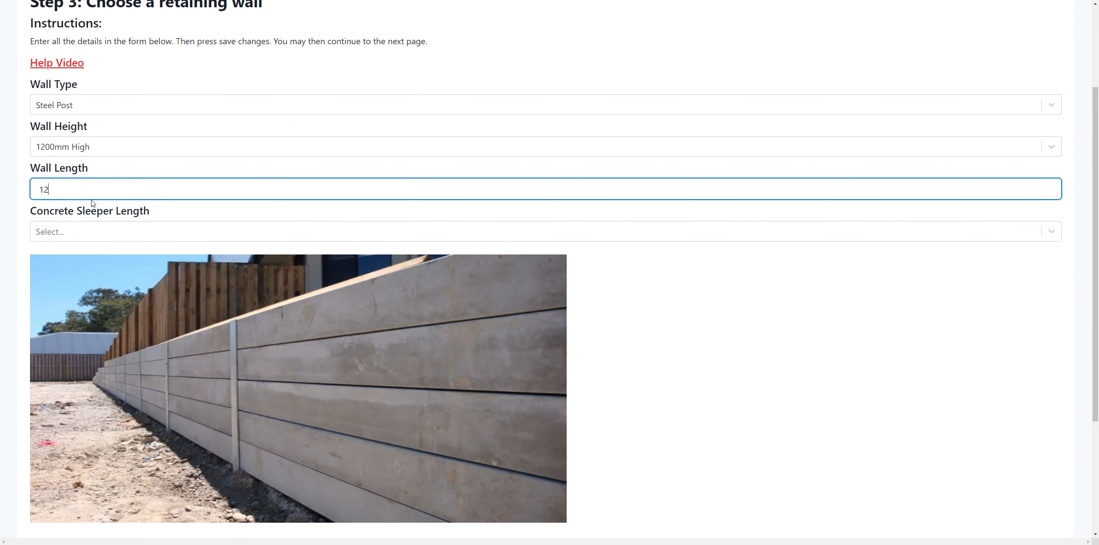
left_click(80, 230)
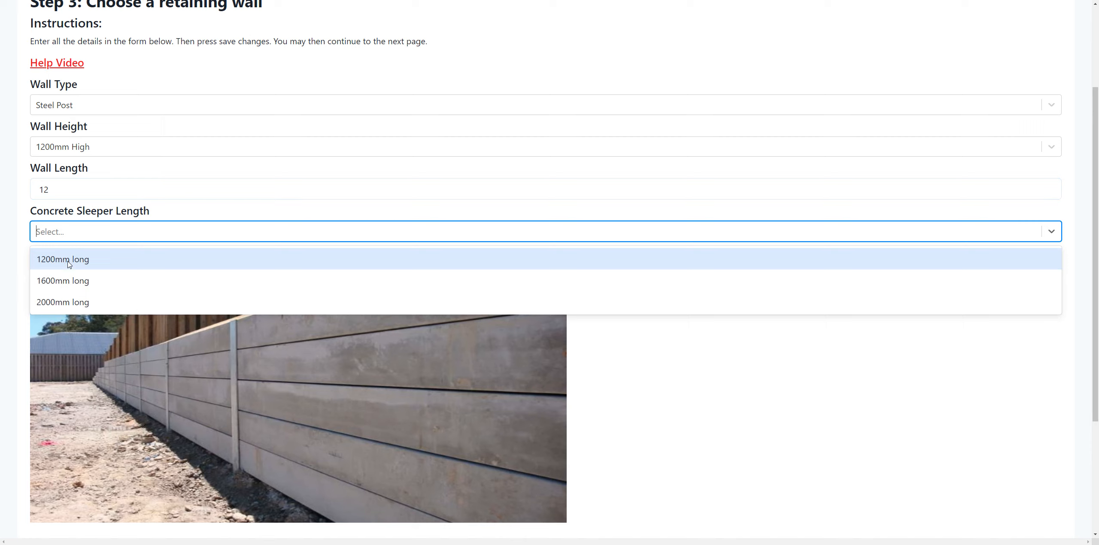
left_click(69, 260)
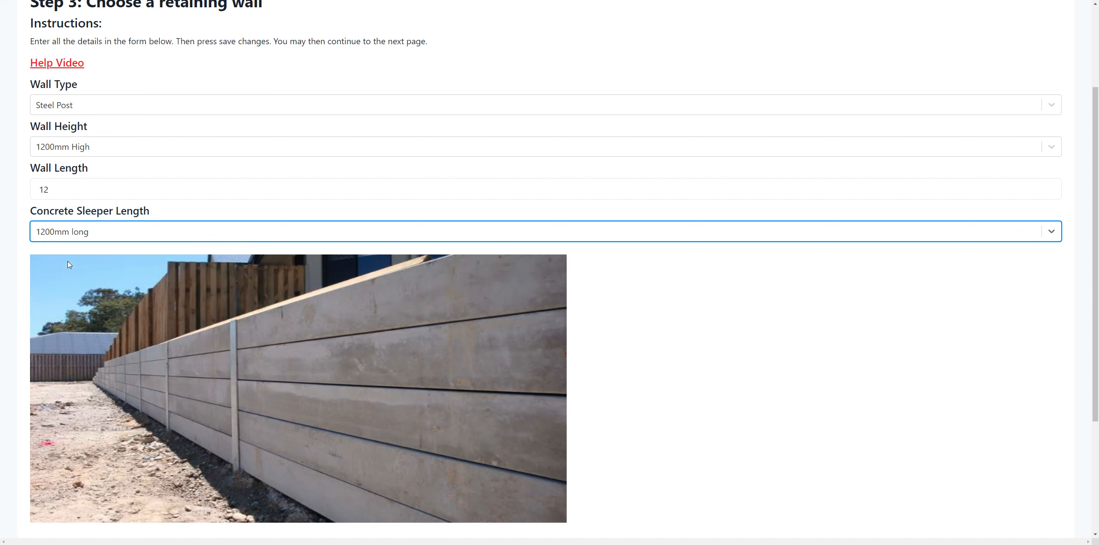
left_click(18, 300)
Set the soil data option to "I have my own Geotechnical Engineering report, and would like to enter soil data." and review its load and soil fields
scroll(35, 297, "down", 5)
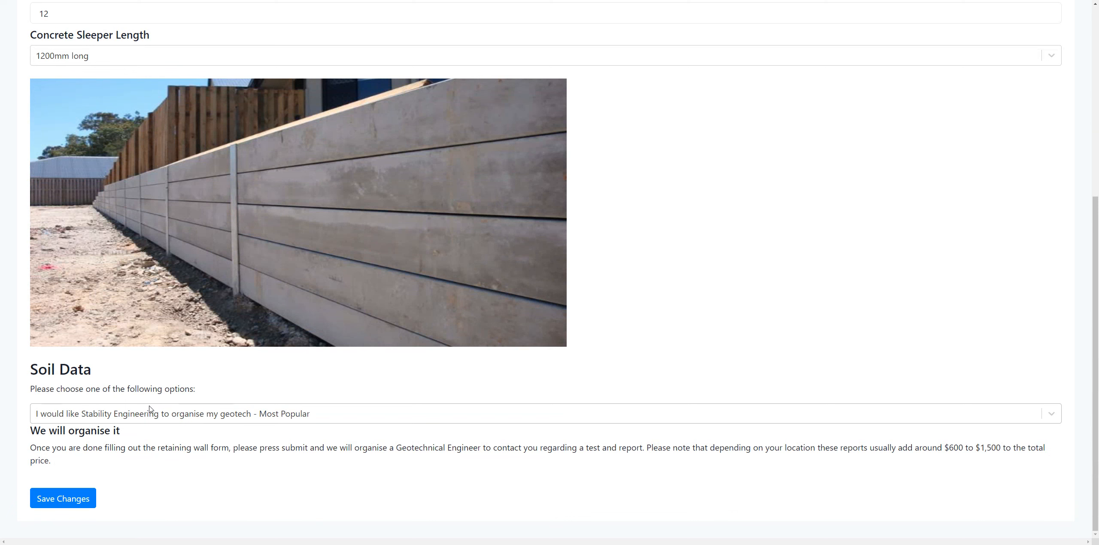
left_click(162, 410)
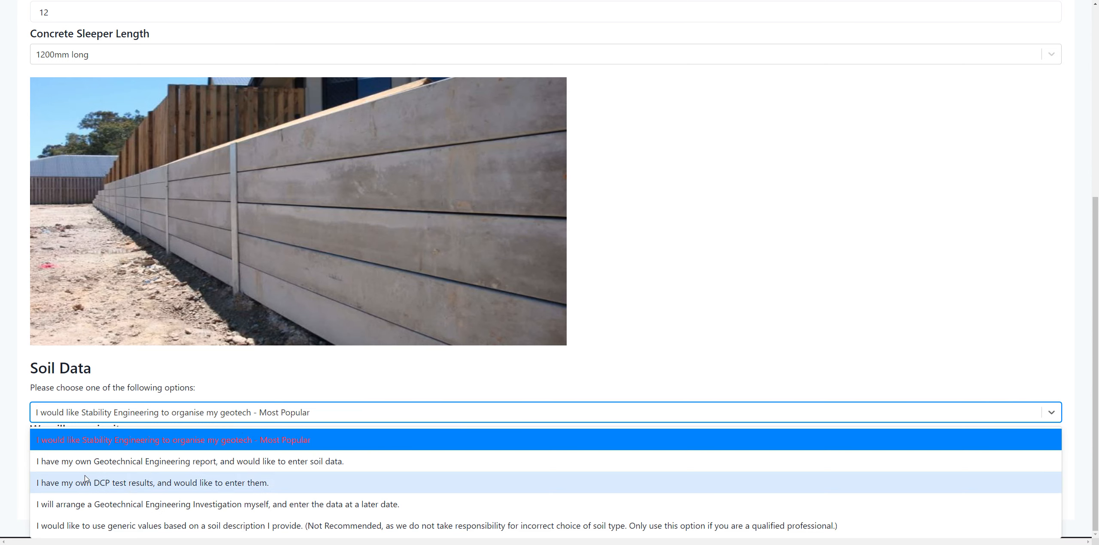
left_click(169, 462)
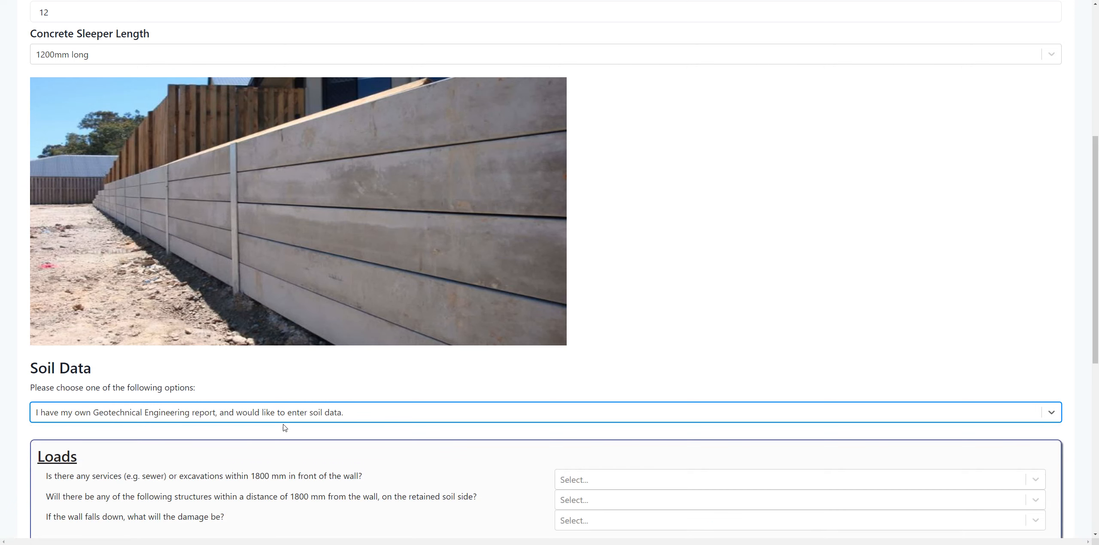
scroll(335, 420, "down", 2)
scroll(309, 408, "down", 5)
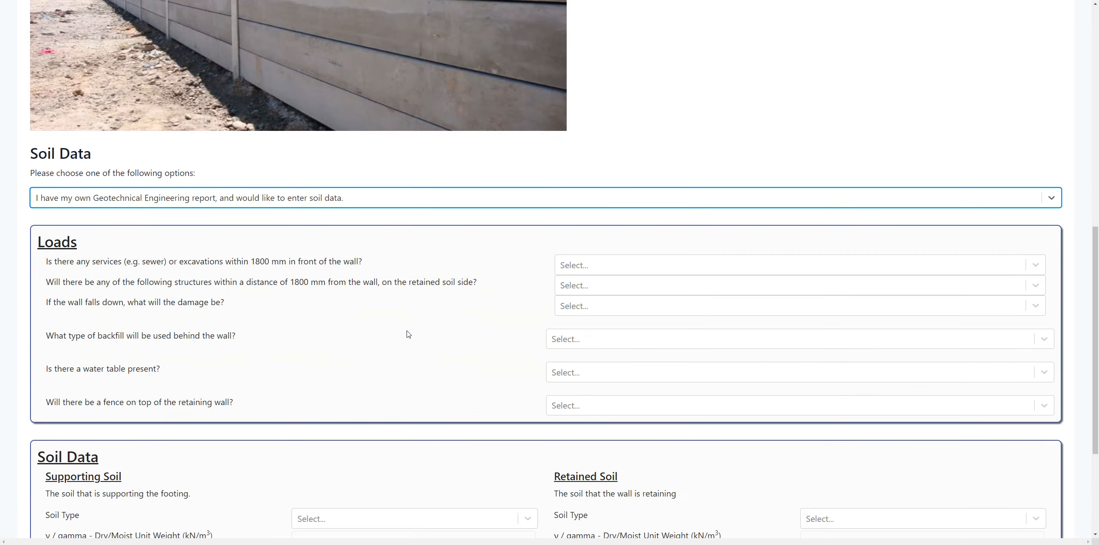
scroll(261, 223, "down", 2)
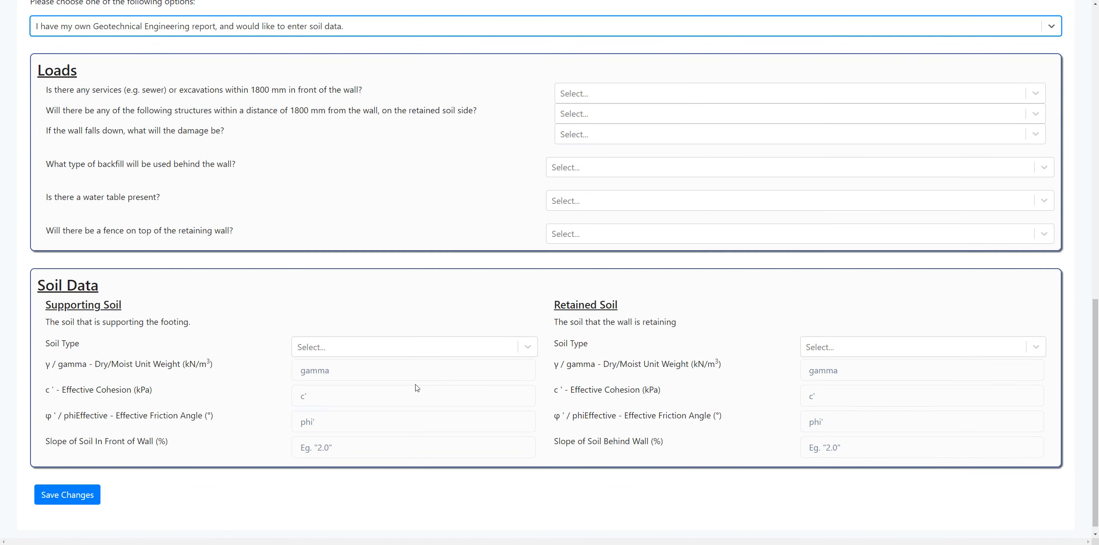
Switch the soil data option to "I have my own DCP test results, and would like to enter them." and review its fields
scroll(846, 421, "up", 4)
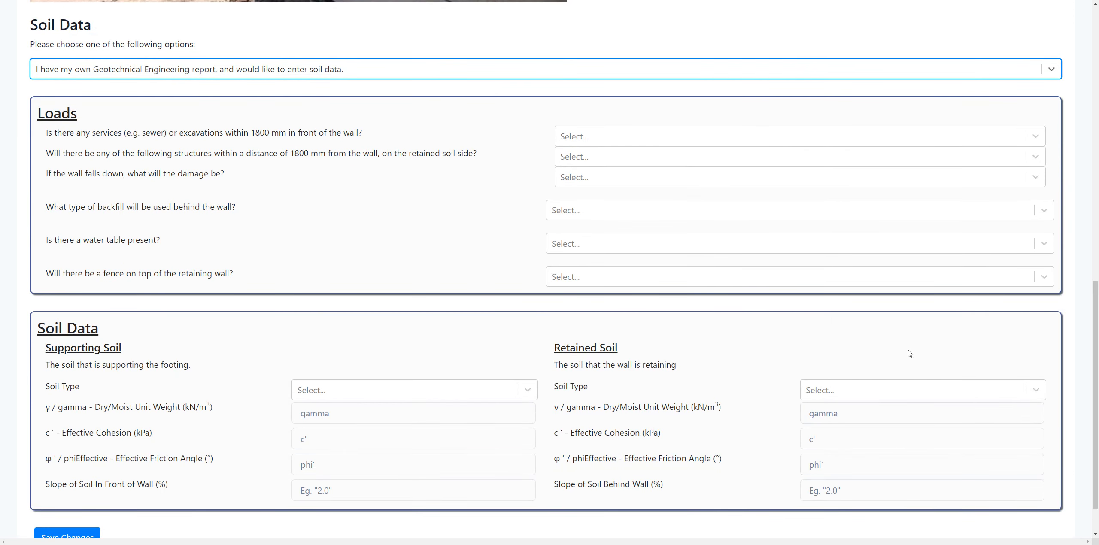
left_click(198, 198)
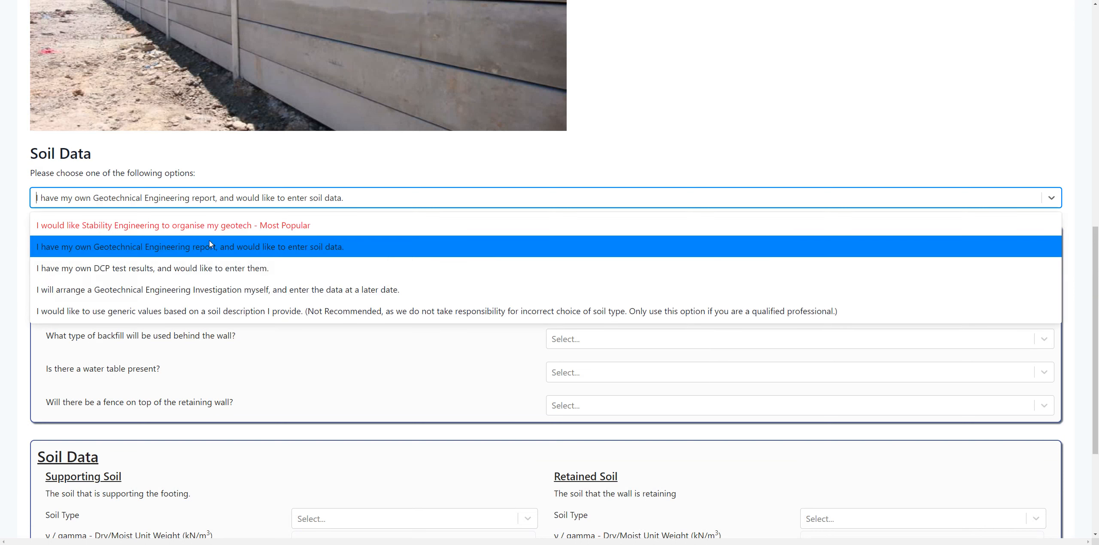
left_click(114, 274)
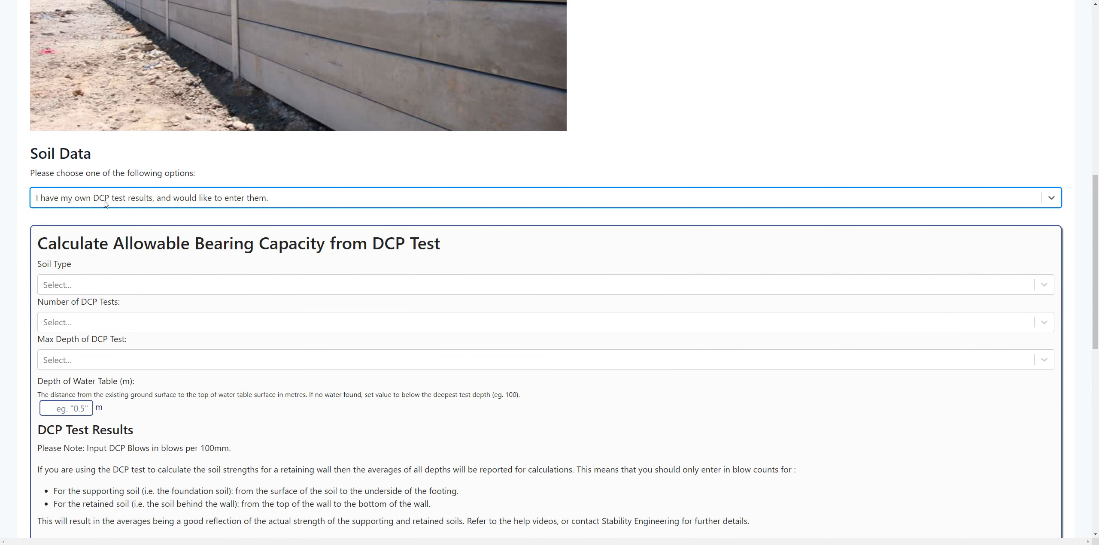
scroll(141, 309, "down", 2)
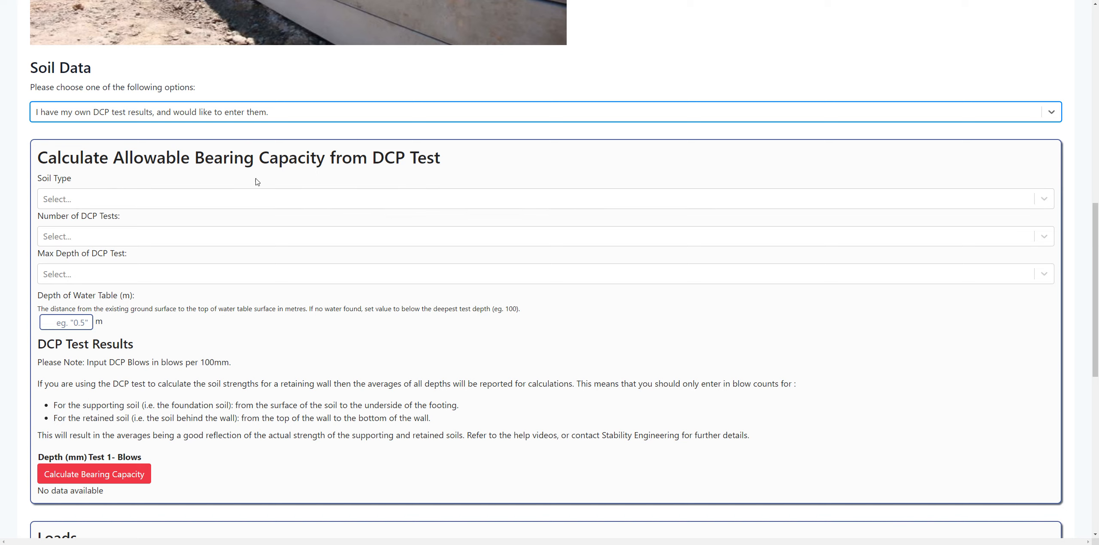
scroll(257, 335, "down", 3)
scroll(292, 391, "down", 8)
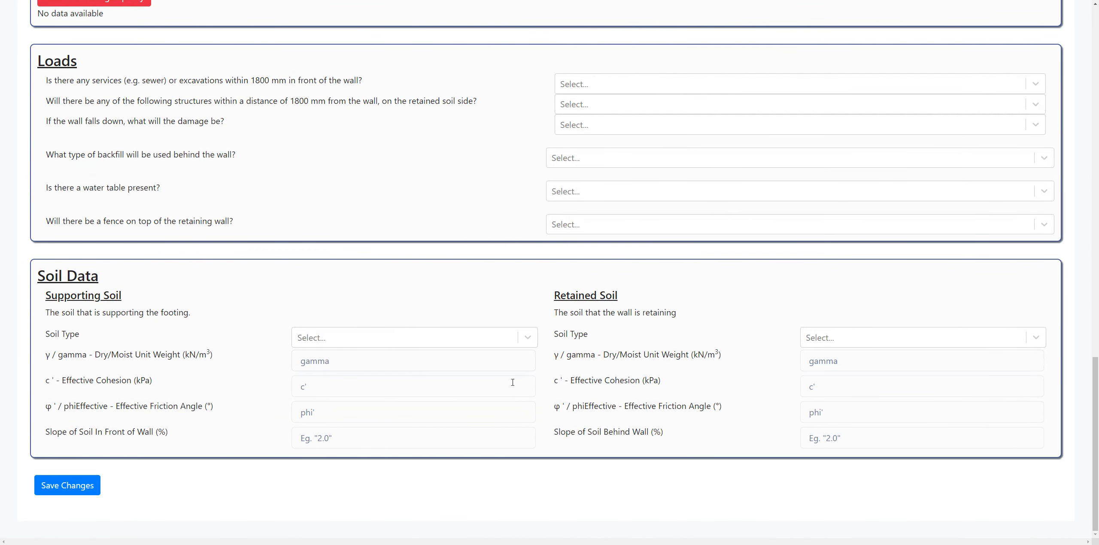
scroll(566, 361, "up", 16)
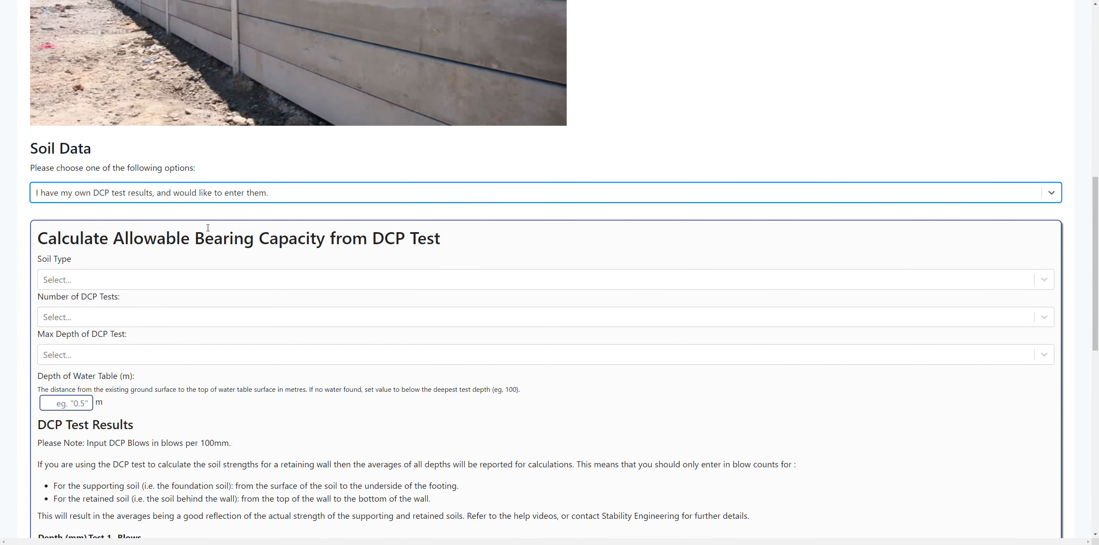
Try the soil data options for arranging a Geotechnical Engineering Investigation and for using generic values from a soil description, accepting the disclaimer
left_click(154, 194)
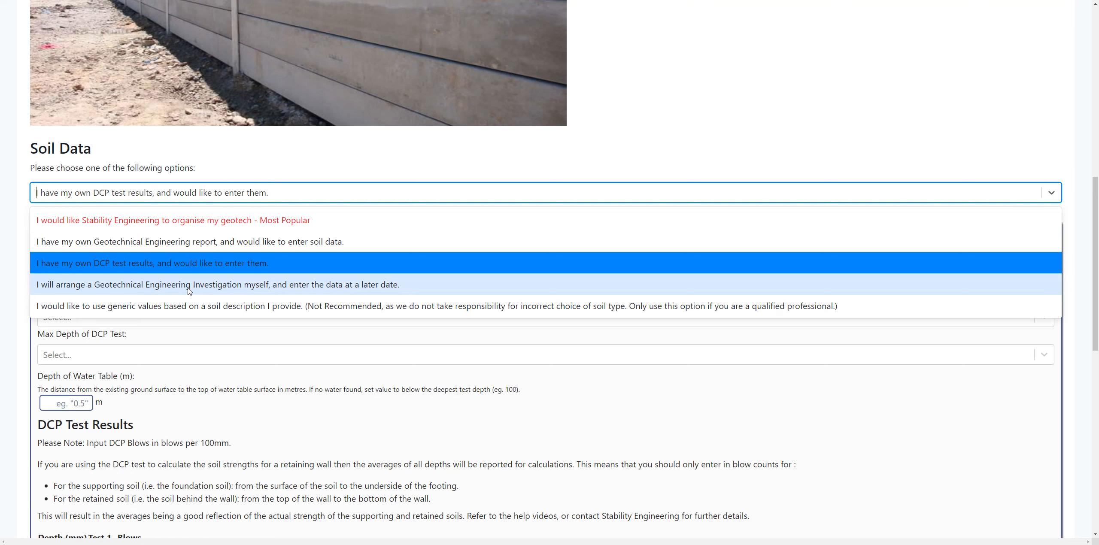
left_click(98, 285)
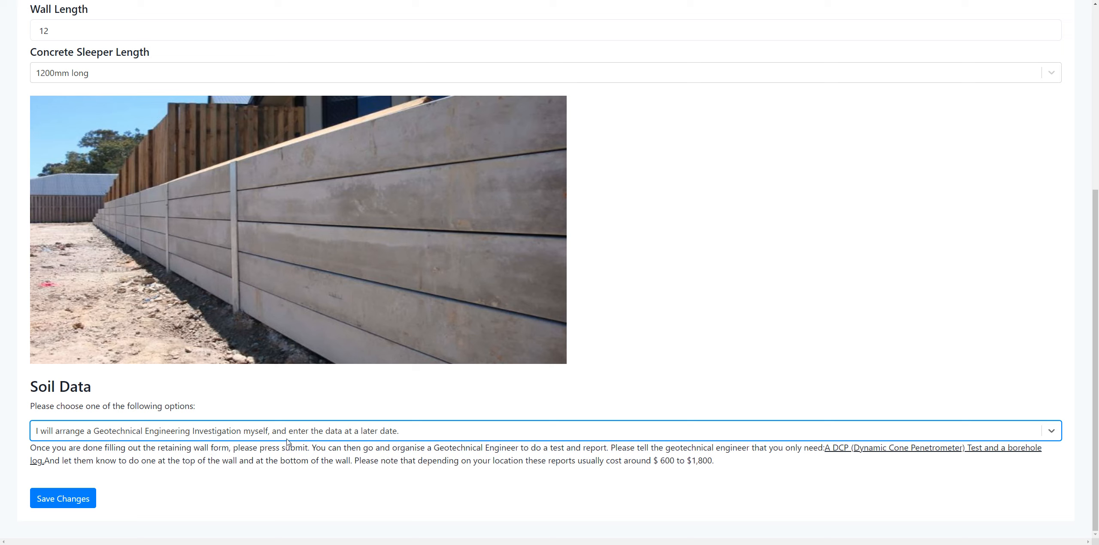
left_click(248, 435)
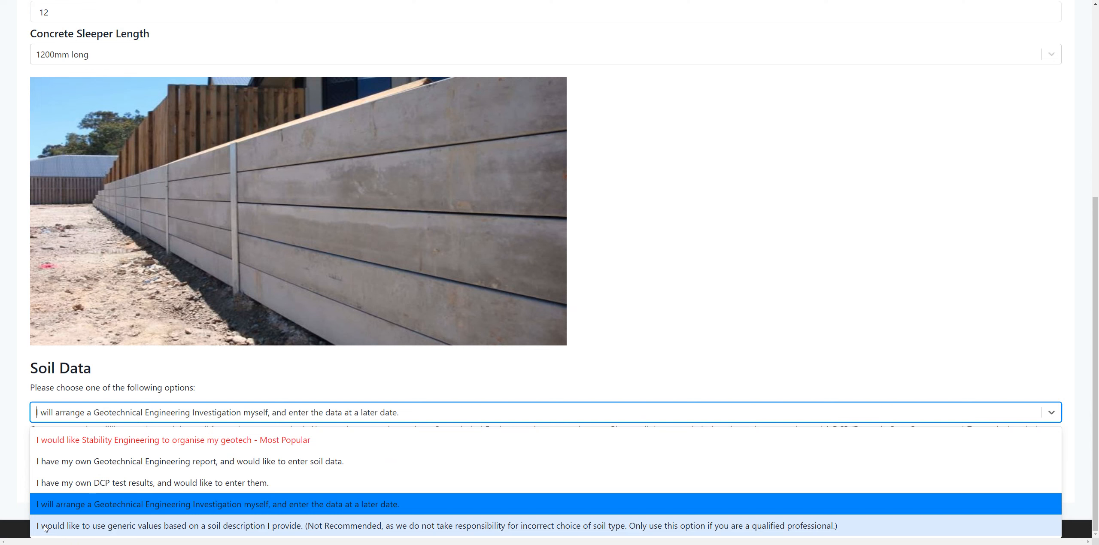
left_click(176, 526)
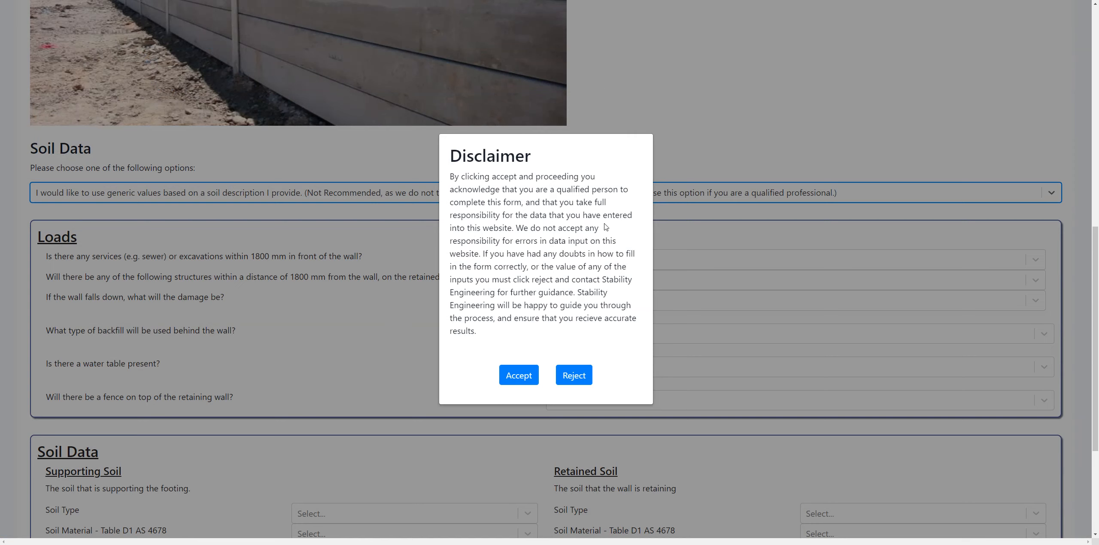
left_click(517, 384)
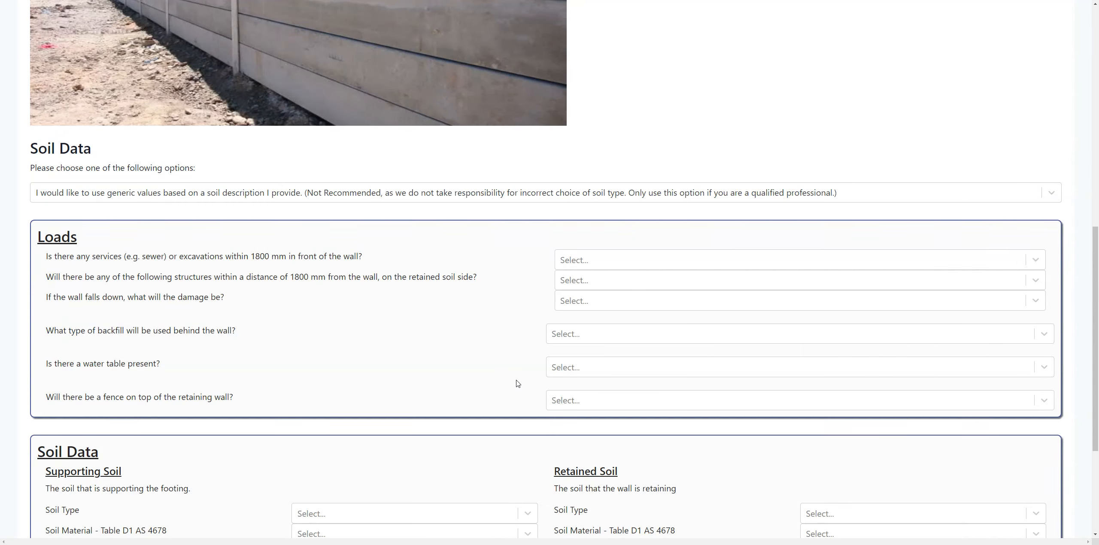
Set the supporting soil type to sand and look through the soil material choices without selecting one
scroll(462, 333, "down", 2)
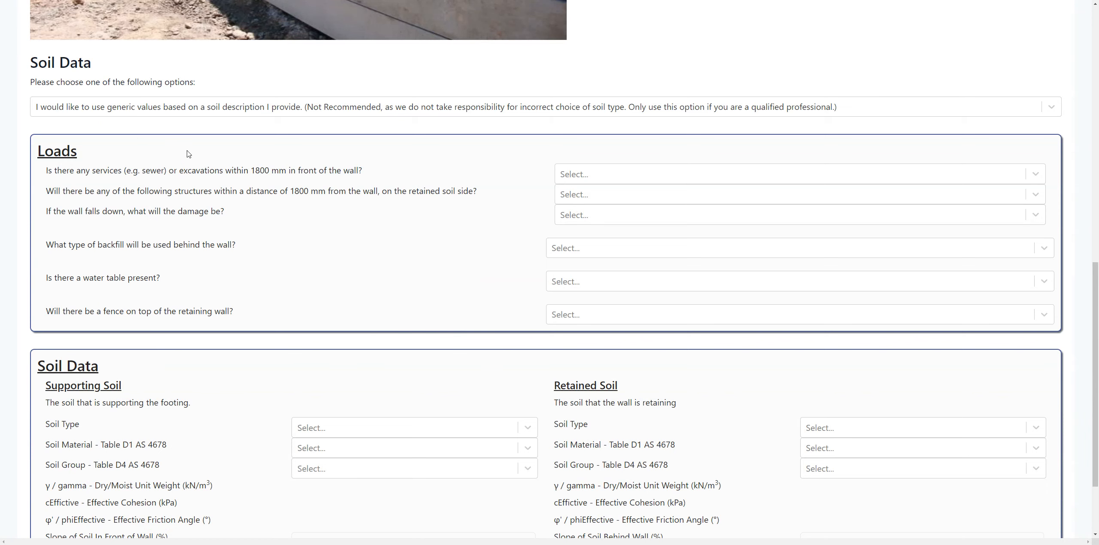
scroll(143, 182, "down", 2)
scroll(204, 249, "up", 3)
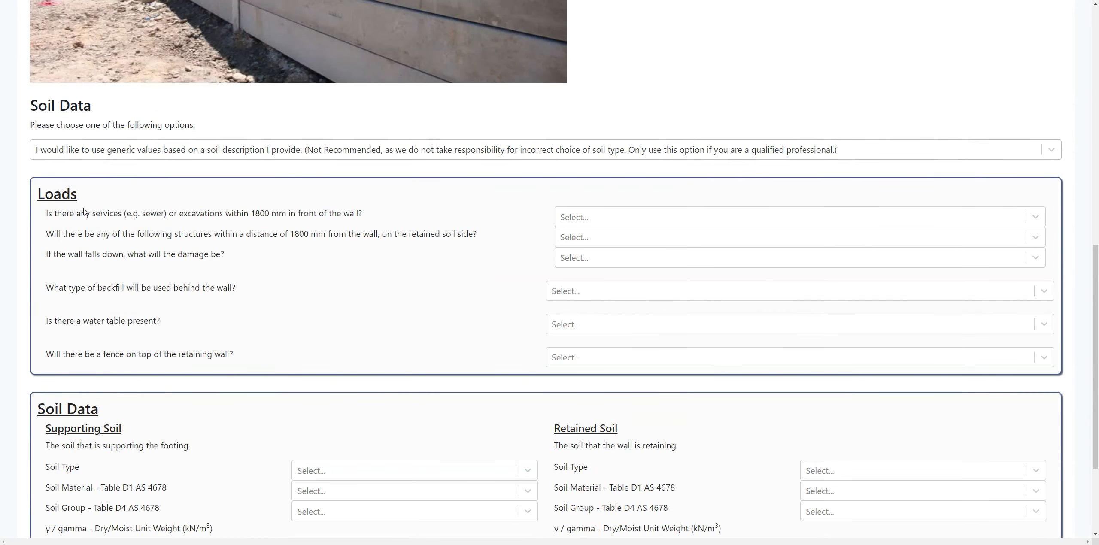
scroll(231, 268, "down", 3)
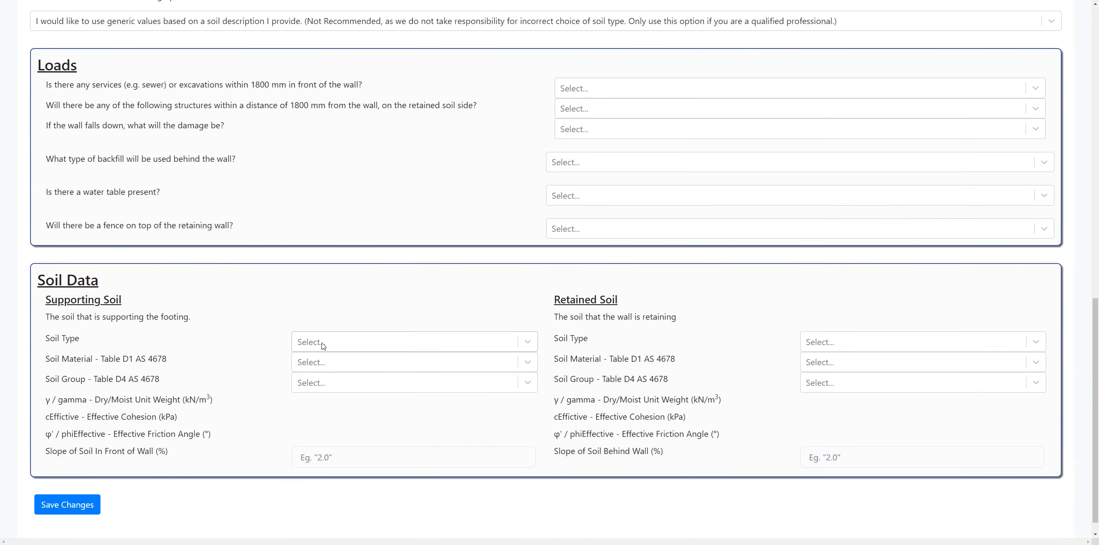
left_click(325, 365)
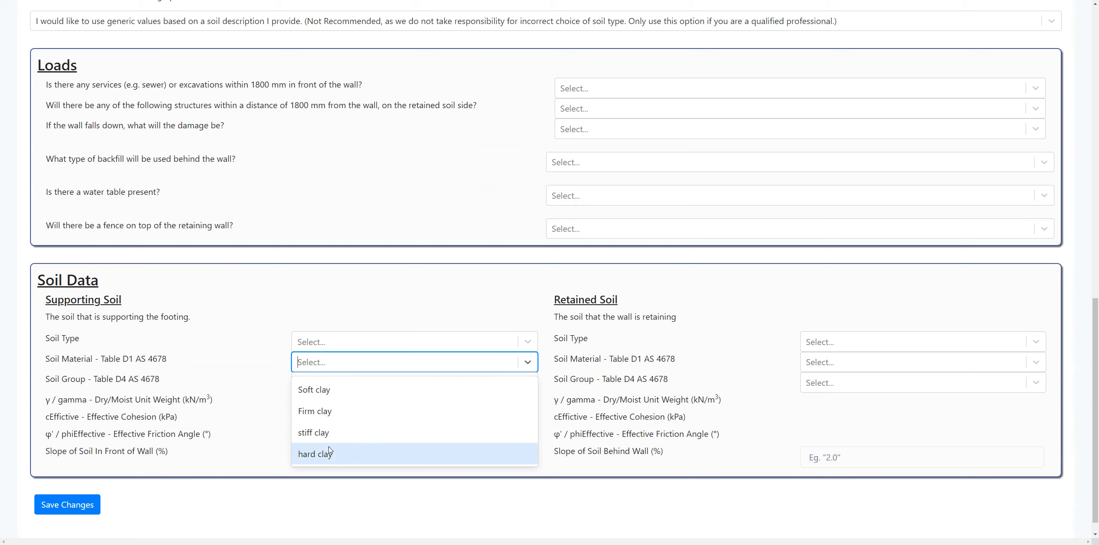
left_click(289, 305)
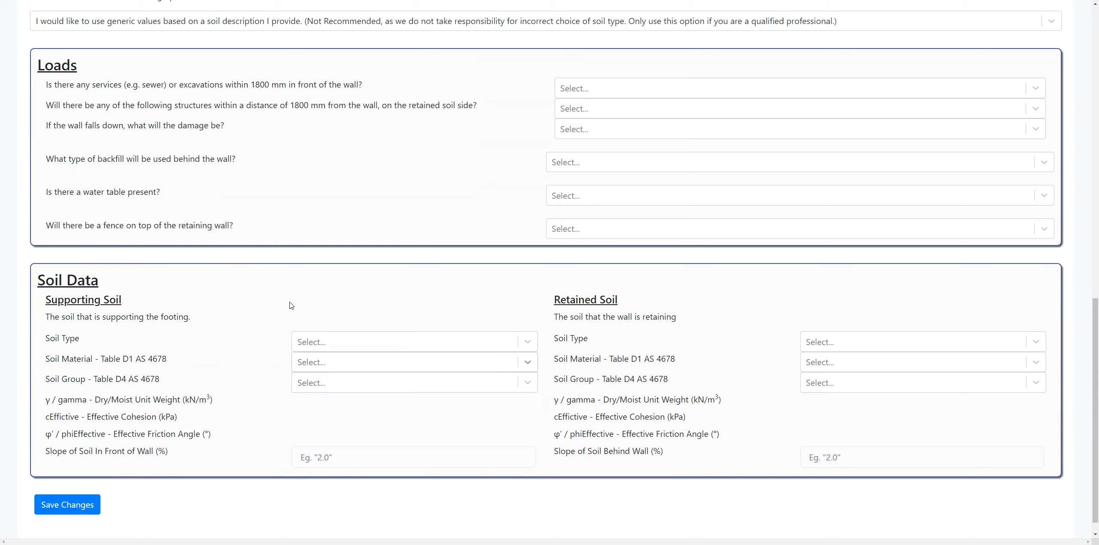
left_click(340, 347)
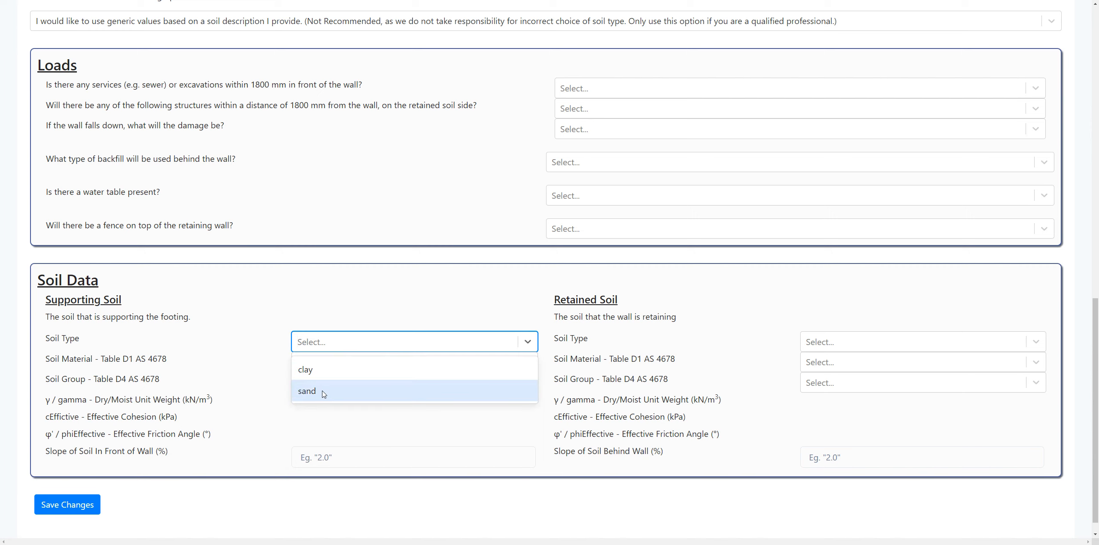
left_click(310, 388)
left_click(323, 368)
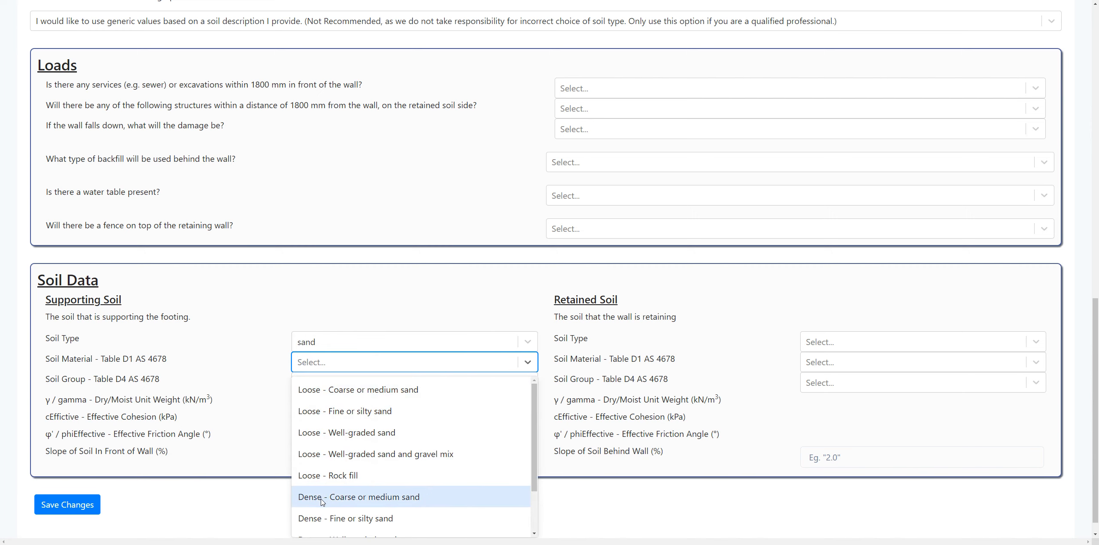
left_click(278, 366)
Review the loads questions and the supporting and retained soil fields of the generic values option
scroll(279, 352, "up", 3)
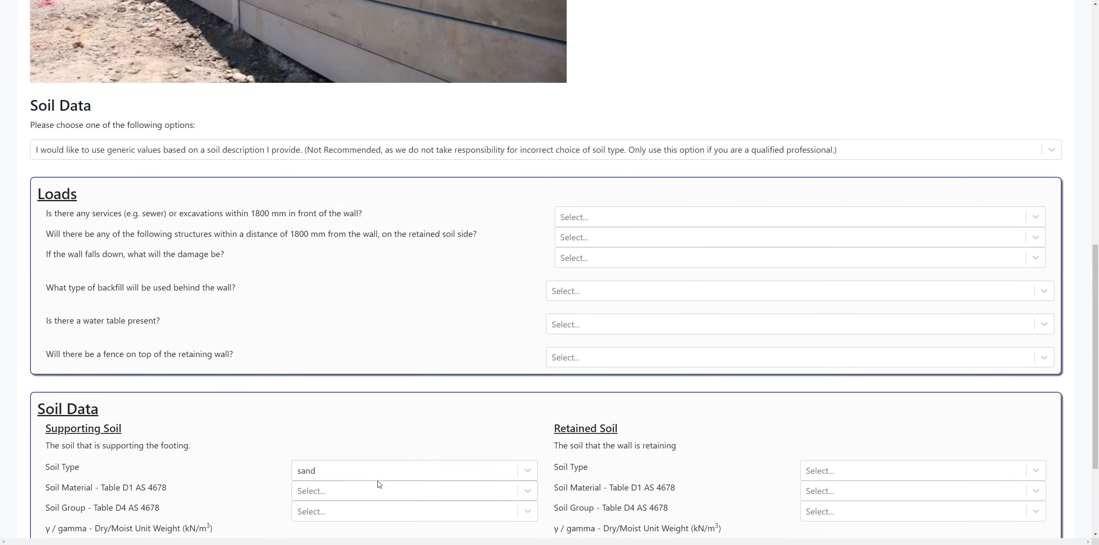
scroll(371, 468, "down", 1)
scroll(371, 468, "down", 1)
scroll(367, 412, "up", 2)
scroll(419, 403, "down", 1)
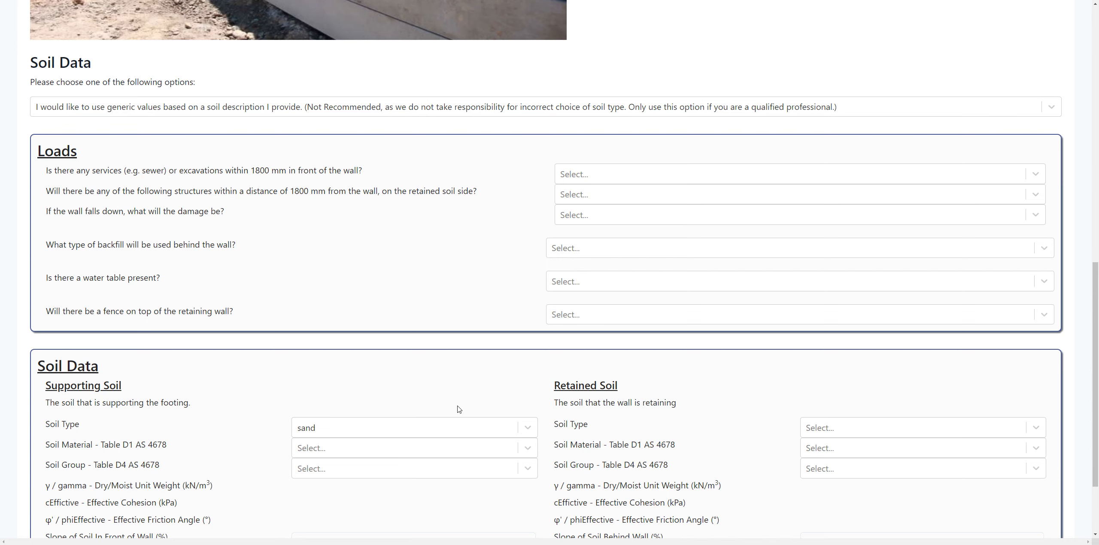
scroll(514, 393, "up", 2)
scroll(511, 390, "down", 4)
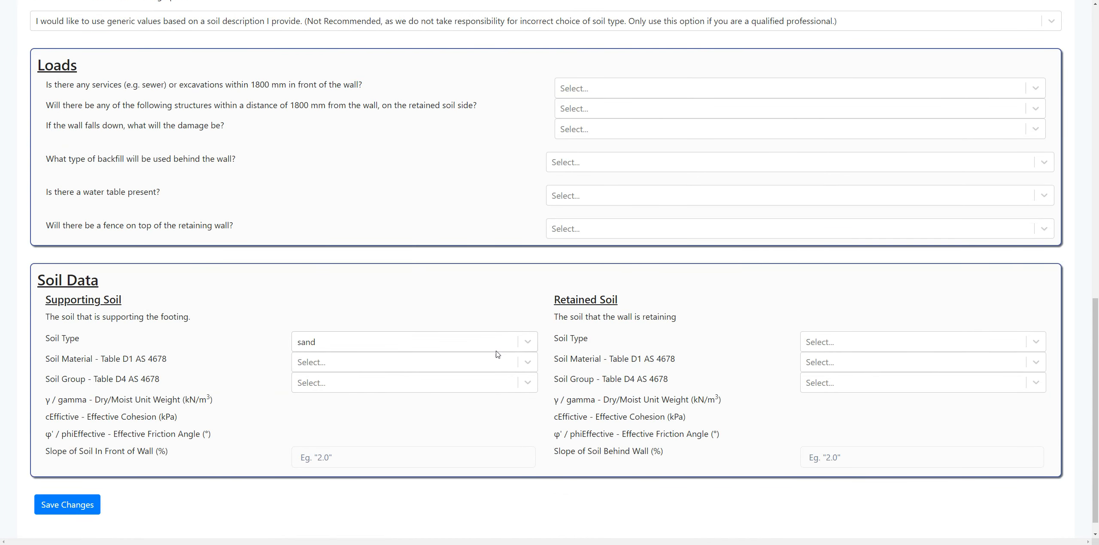
scroll(498, 354, "up", 1)
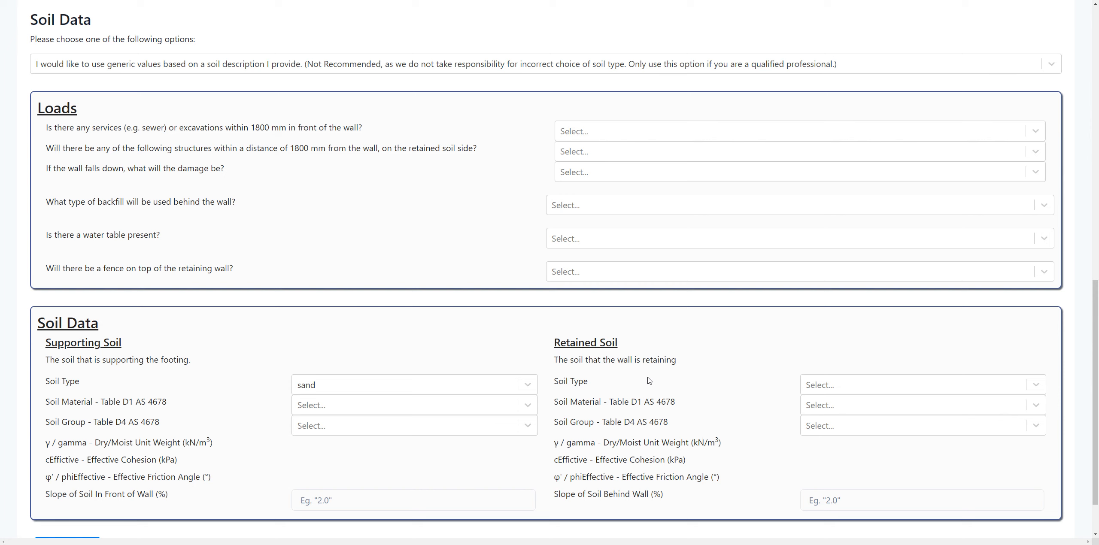
left_click(364, 385)
left_click(364, 386)
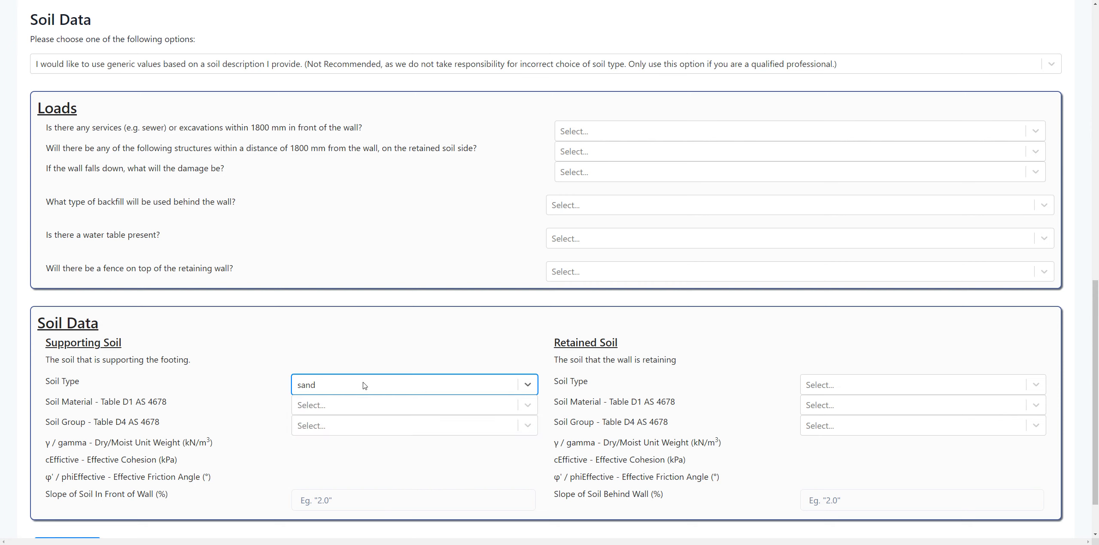
Set the soil data option to "I have my own Geotechnical Engineering report, and would like to enter soil data."
scroll(372, 359, "up", 5)
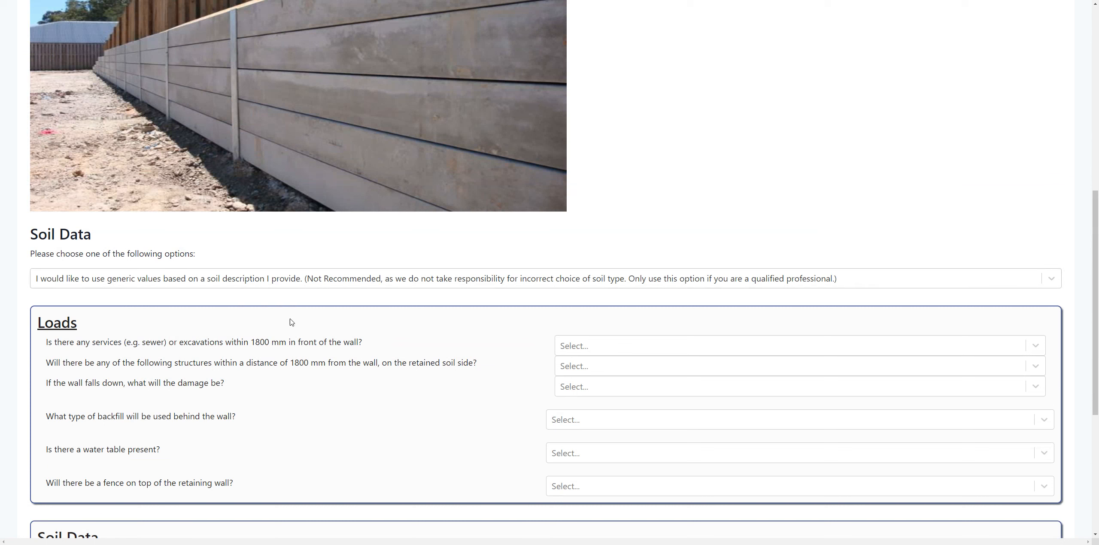
left_click(347, 280)
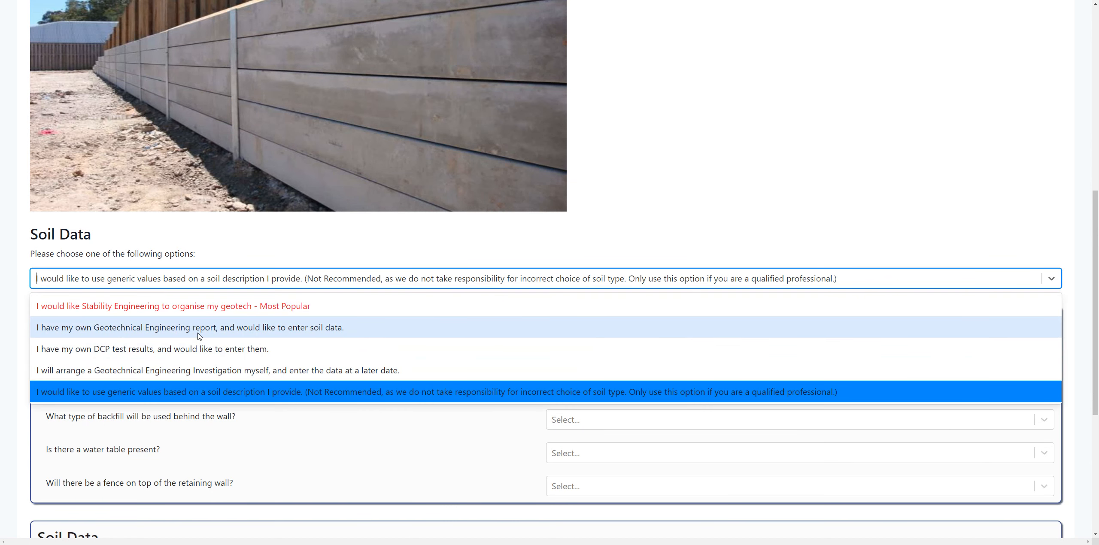
left_click(95, 331)
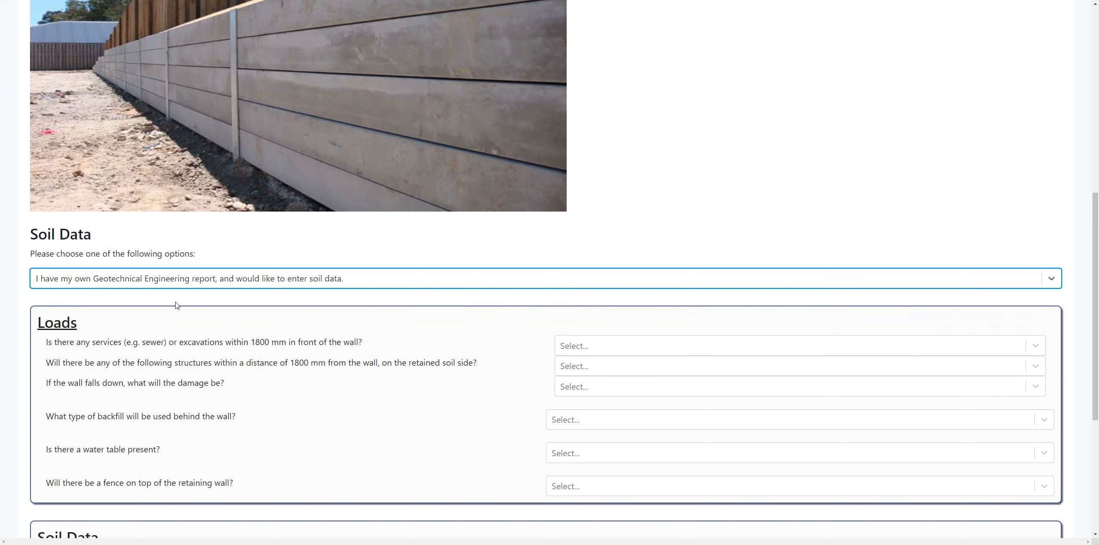
left_click(479, 349)
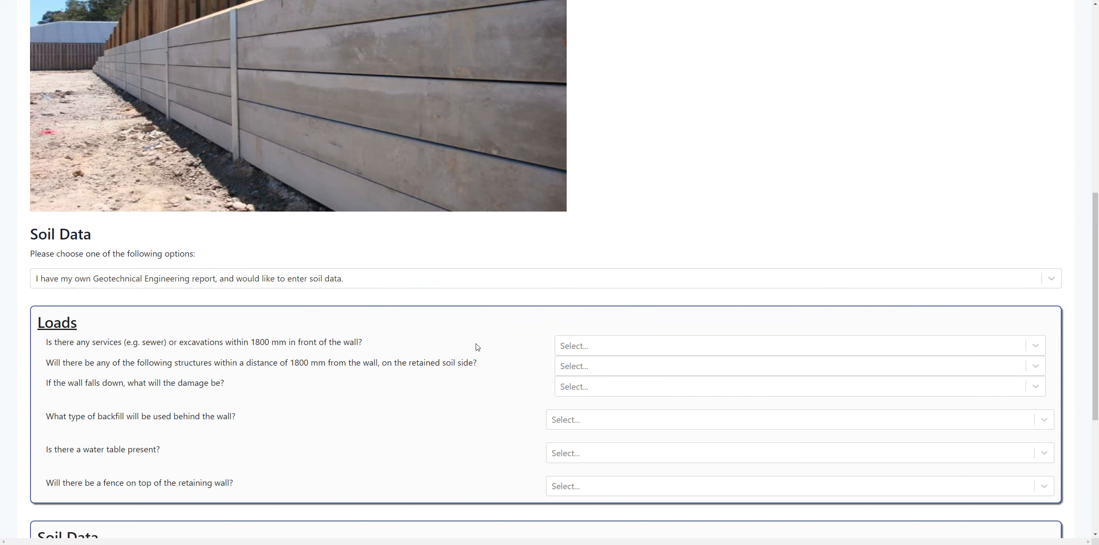
Answer No to the loads question about services or excavations within 1800 mm in front of the wall
scroll(472, 361, "down", 4)
scroll(468, 372, "up", 2)
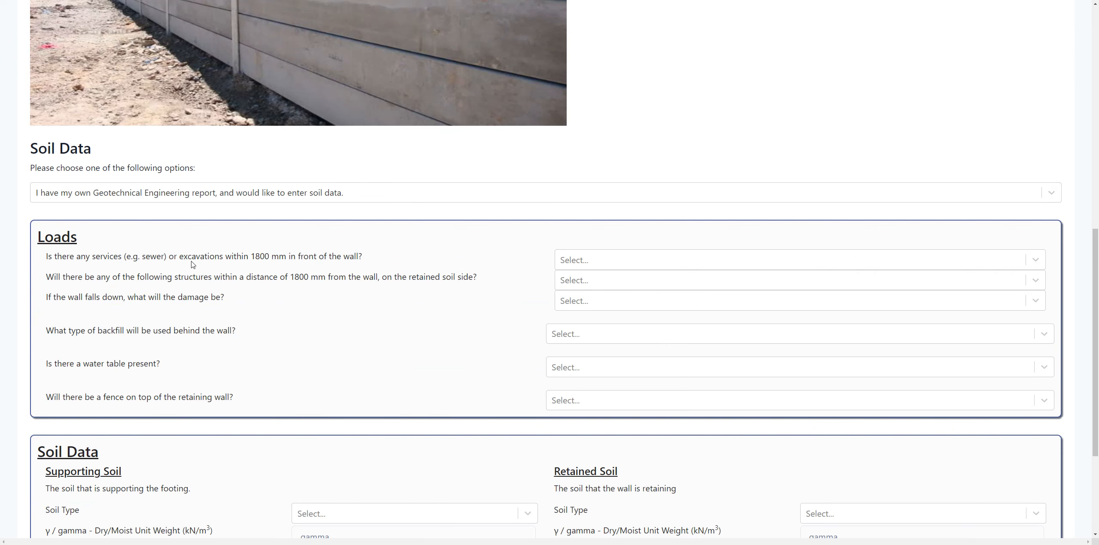
scroll(192, 264, "up", 3)
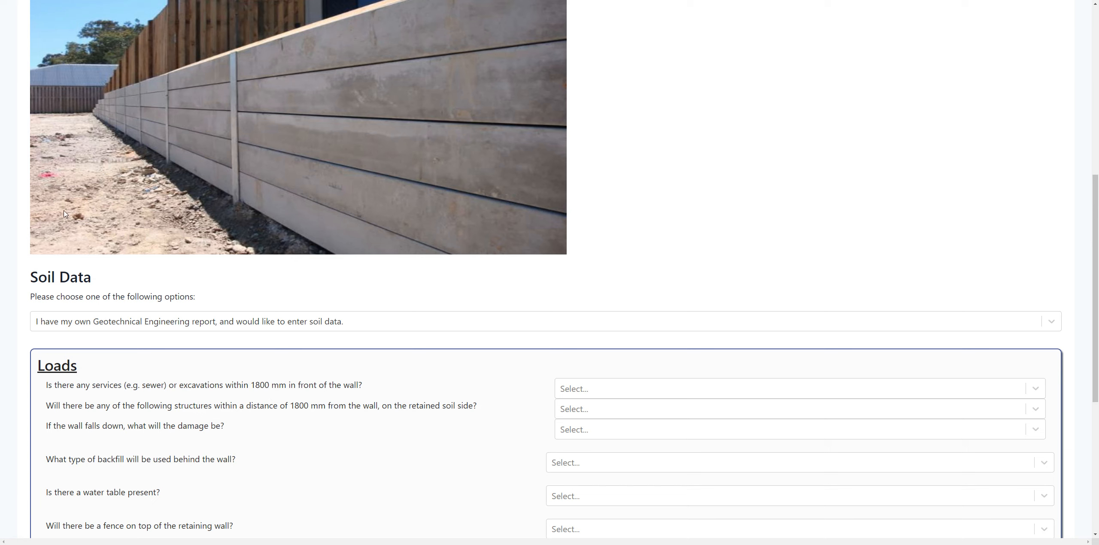
scroll(256, 306, "down", 1)
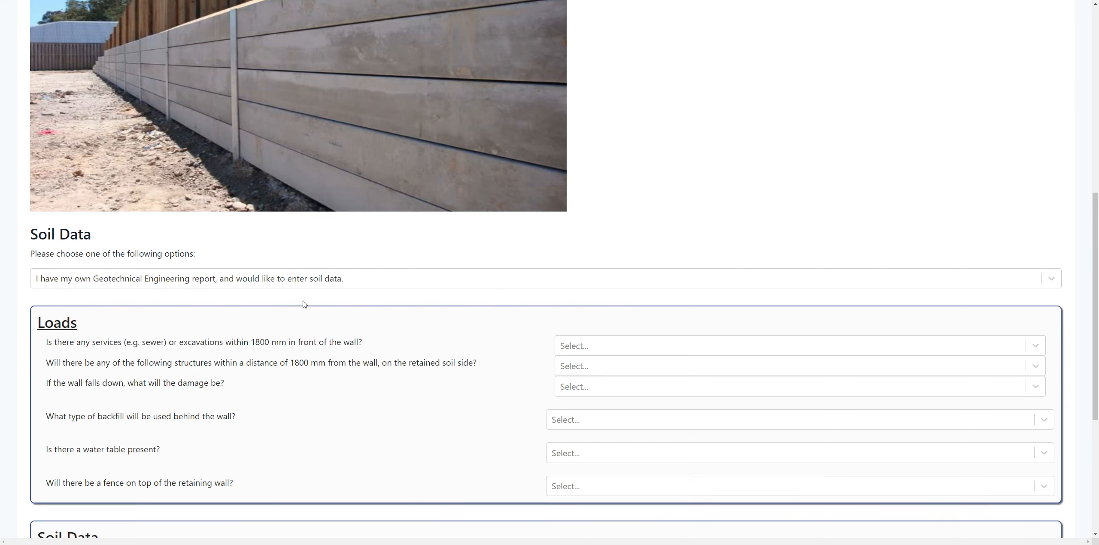
left_click(581, 353)
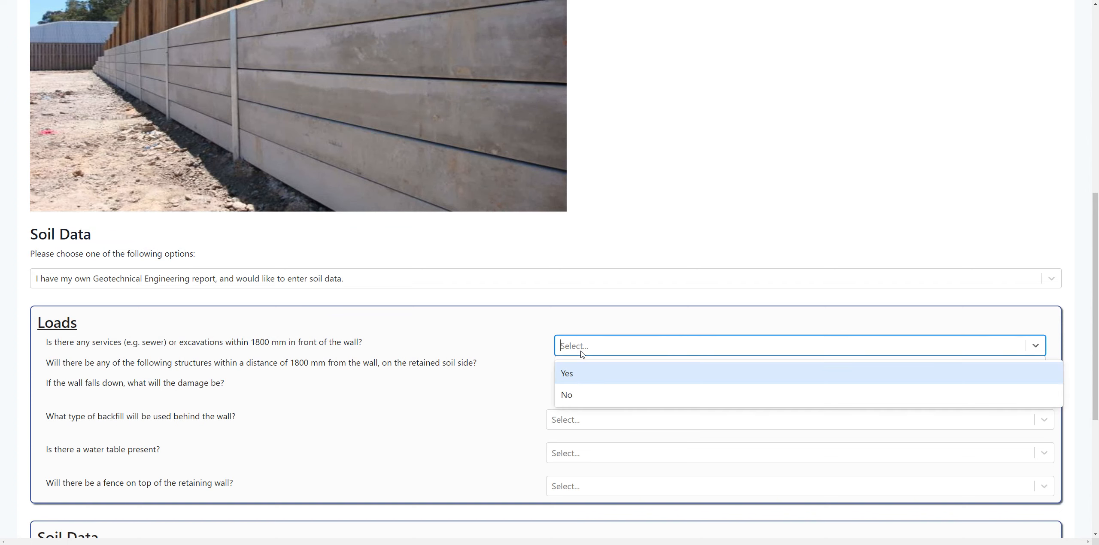
left_click(573, 395)
scroll(289, 362, "down", 1)
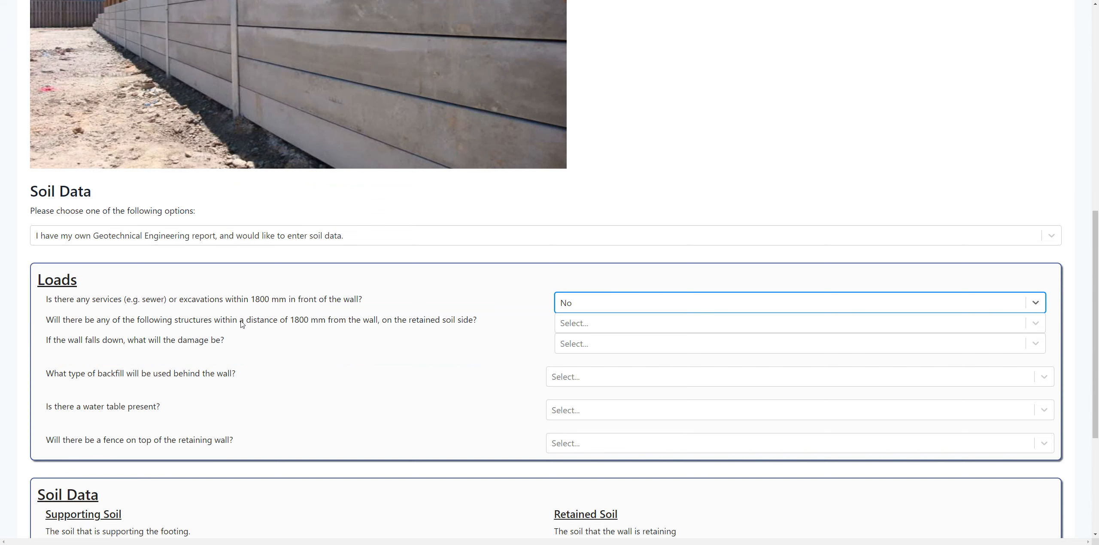
scroll(301, 324, "up", 1)
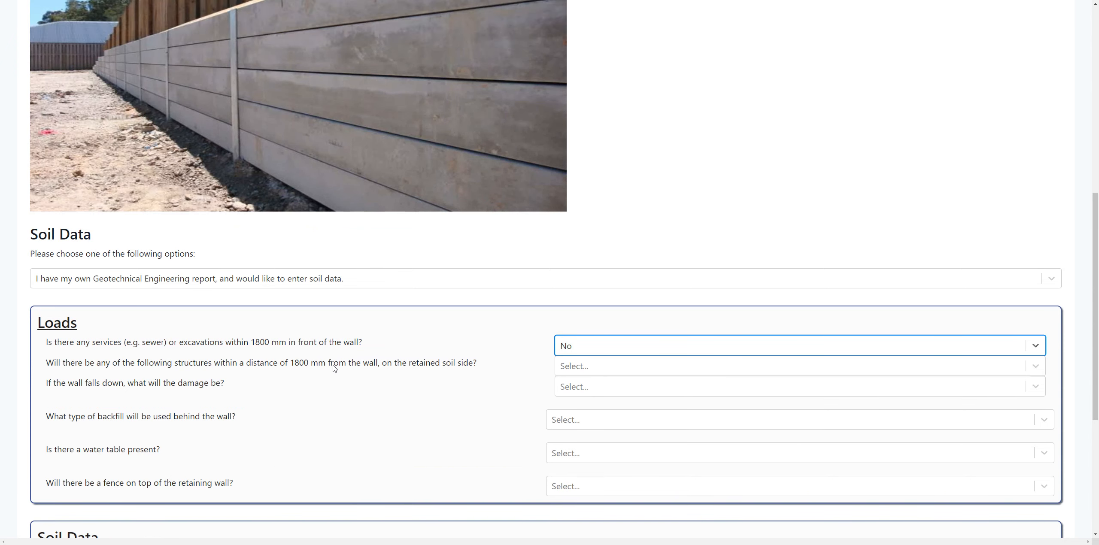
scroll(480, 375, "up", 3)
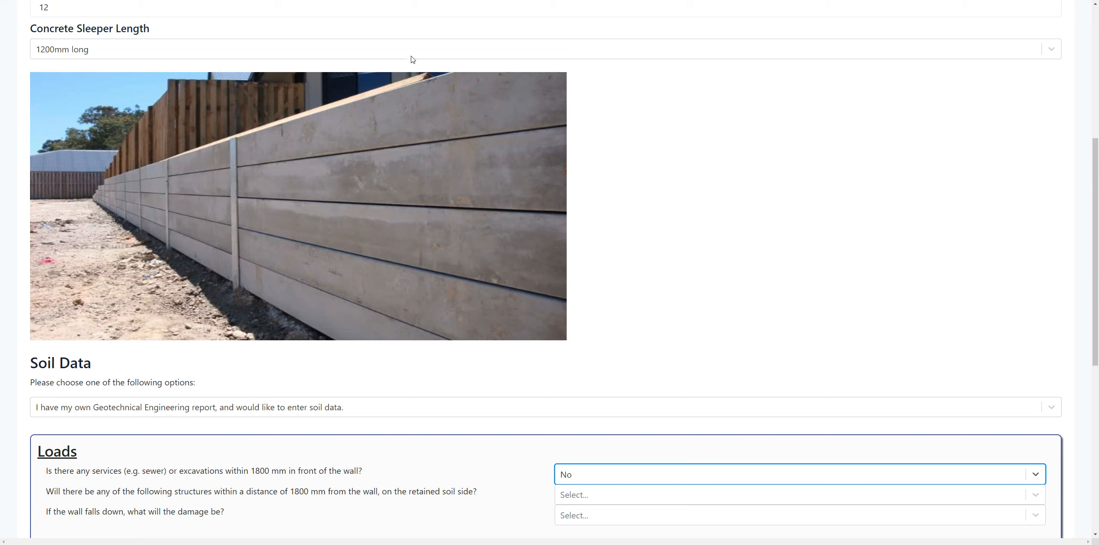
scroll(399, 330, "down", 1)
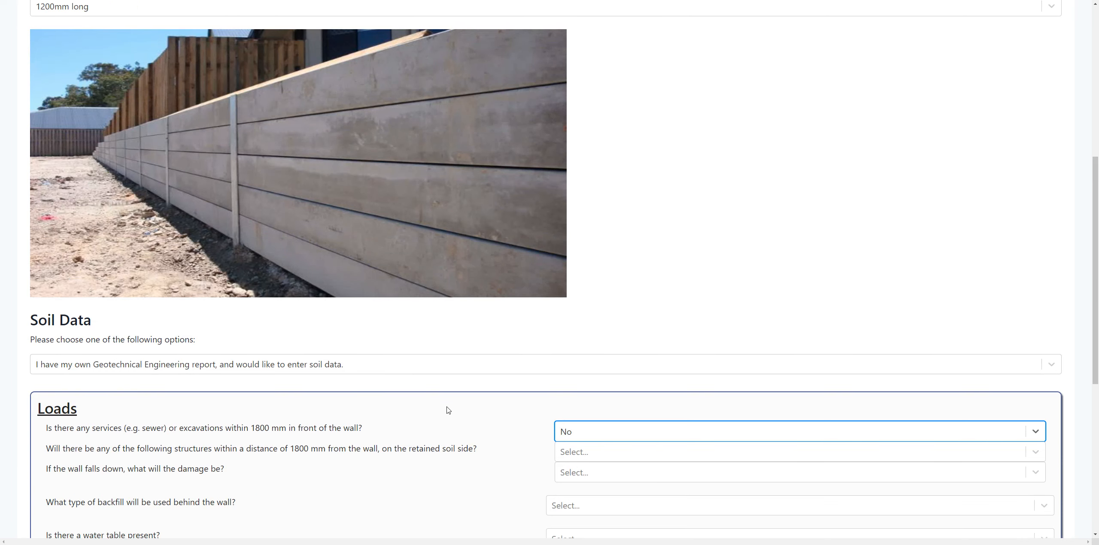
Answer the question about structures within 1800 mm on the retained soil side with "Yes - Concrete footpath - q = 5 kPa"
scroll(473, 437, "down", 1)
scroll(511, 404, "up", 2)
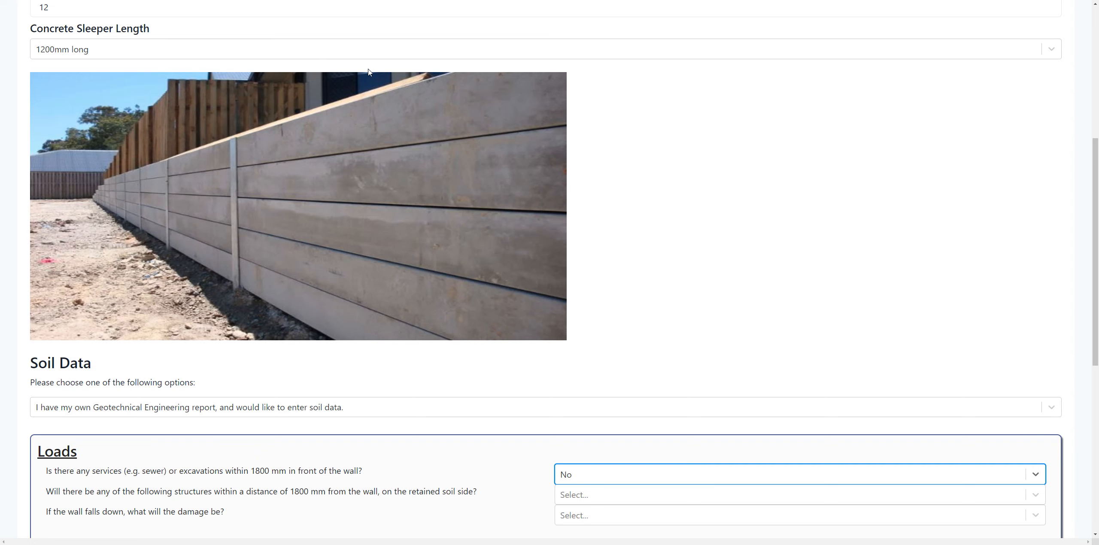
scroll(311, 169, "down", 2)
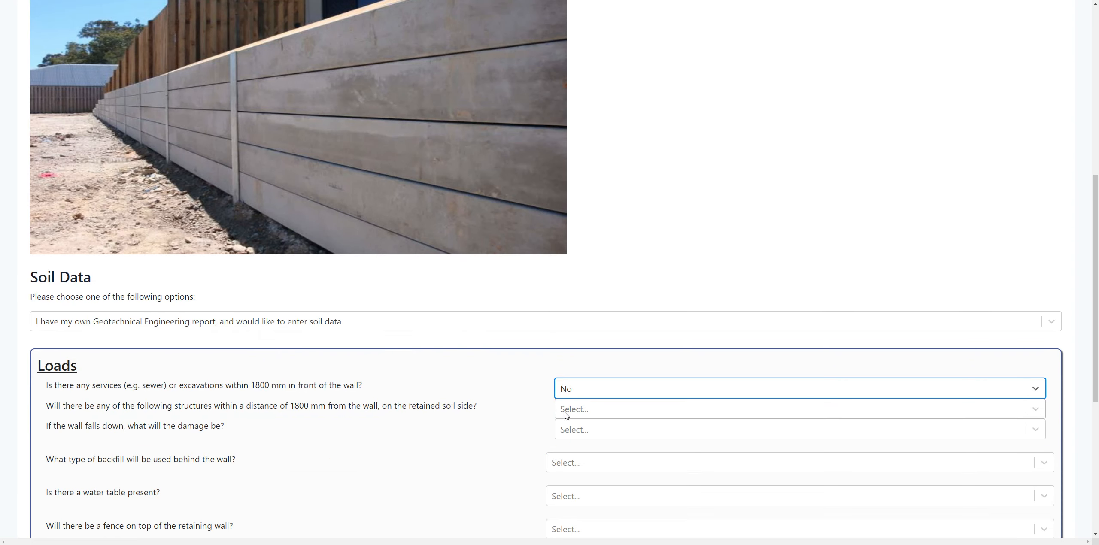
left_click(568, 408)
scroll(493, 397, "down", 1)
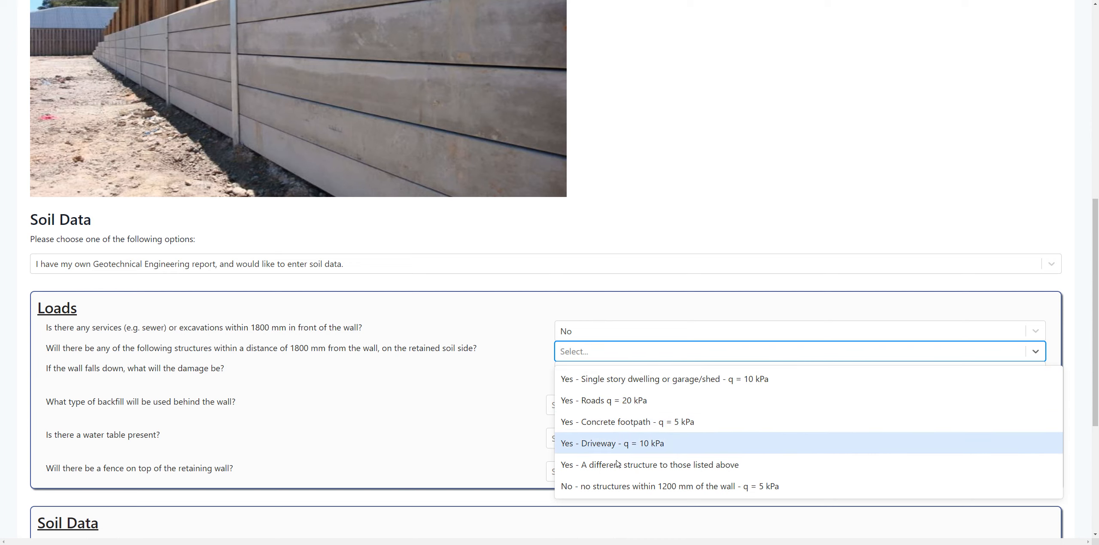
left_click(644, 427)
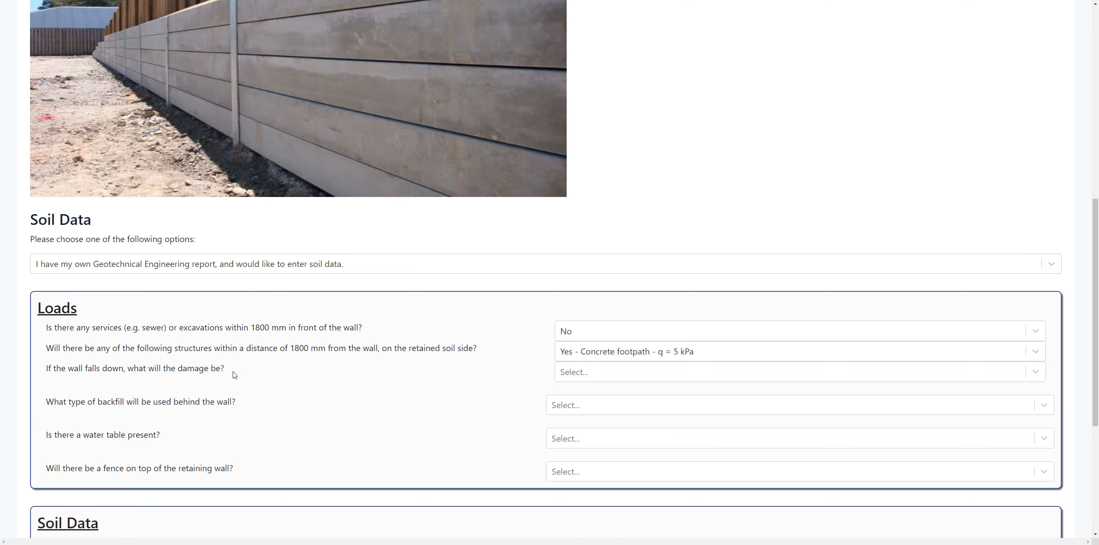
Set the wall-collapse damage to "Moderate (Eg. A footpath or a driveway) - Risk Class B" and the backfill type to "Natural ground / In situ material"
left_click(595, 376)
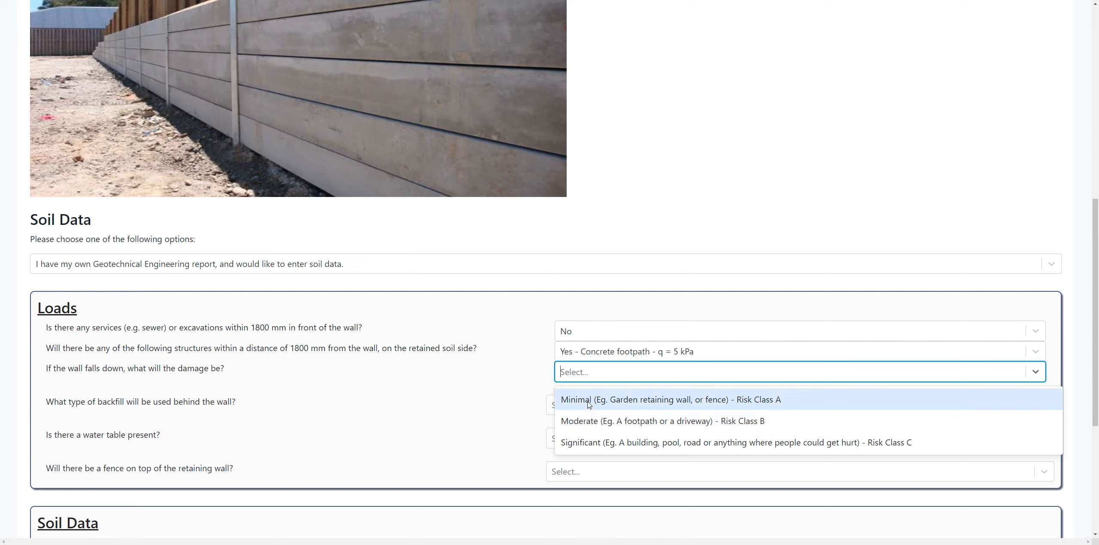
left_click(593, 424)
left_click(466, 407)
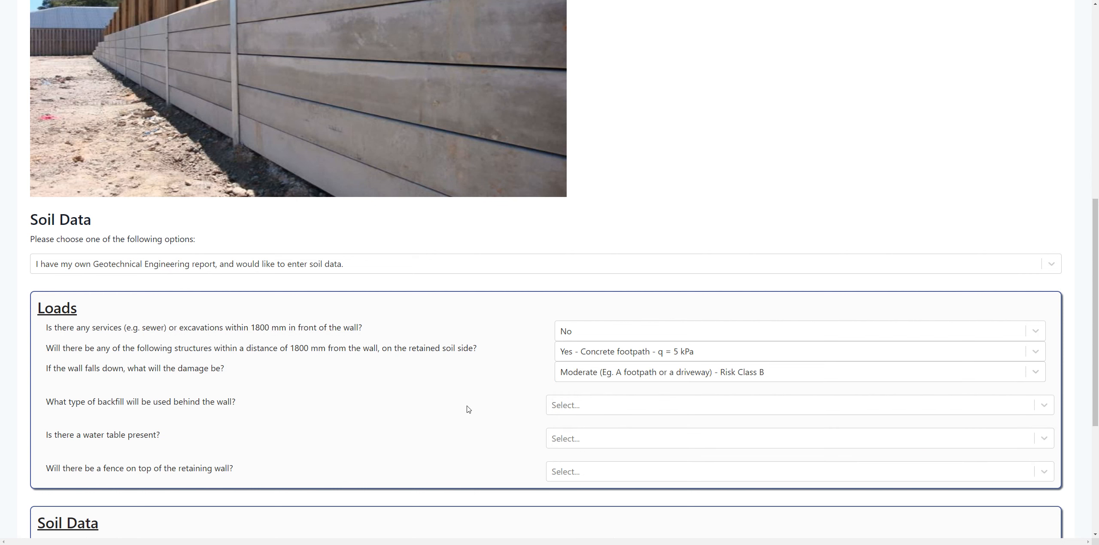
scroll(472, 412, "down", 2)
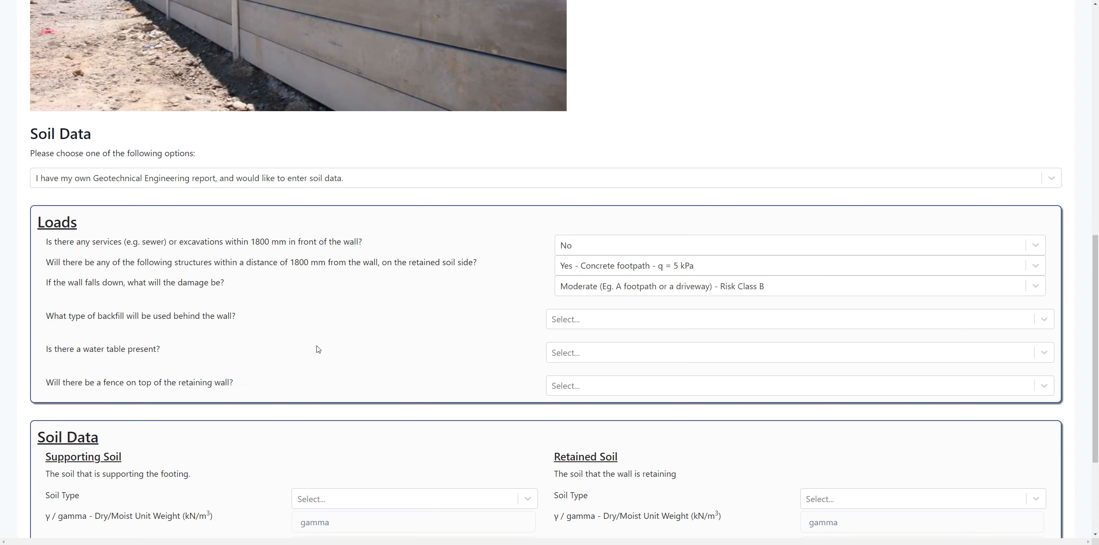
scroll(327, 363, "up", 1)
left_click(561, 364)
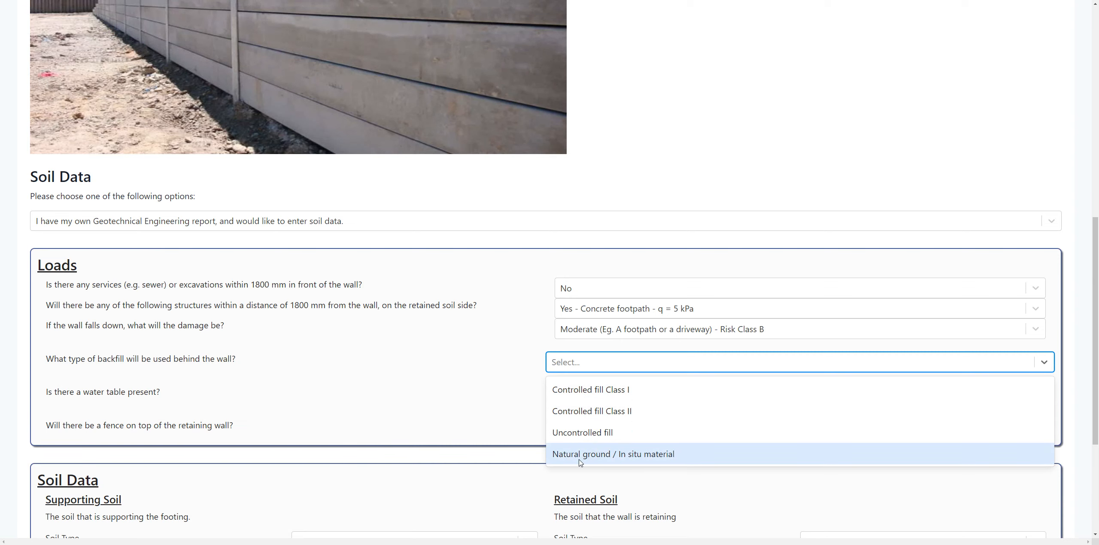
left_click(670, 458)
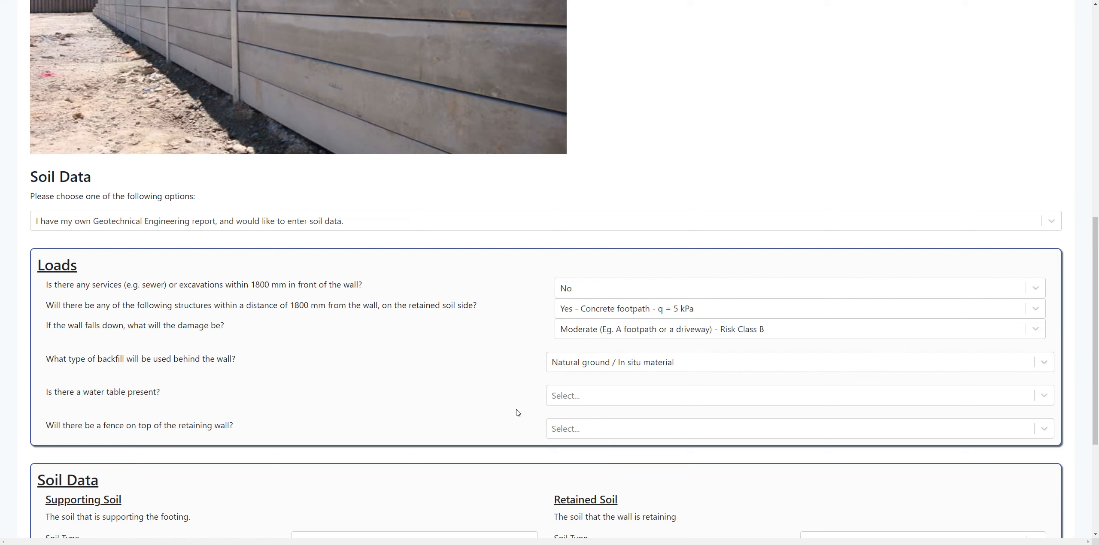
Answer No to both the water table question and the question about a fence on top of the retaining wall
left_click(553, 396)
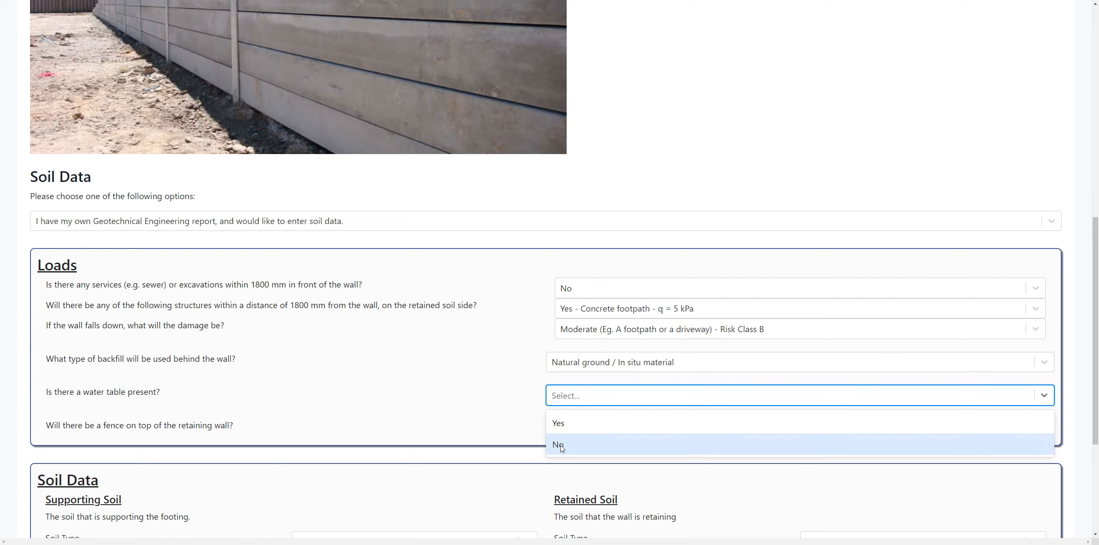
left_click(558, 445)
scroll(432, 425, "down", 1)
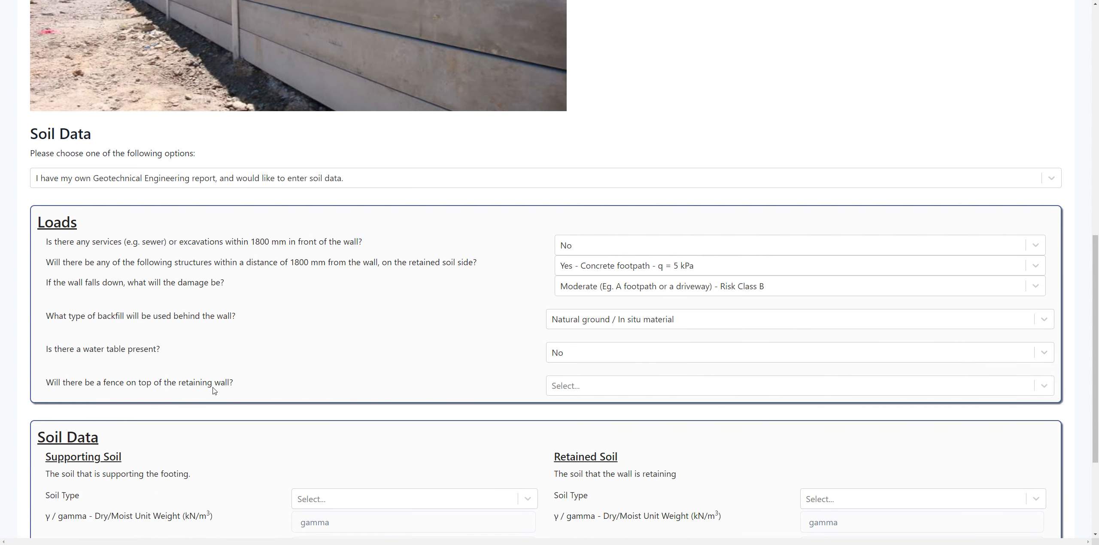
left_click(552, 389)
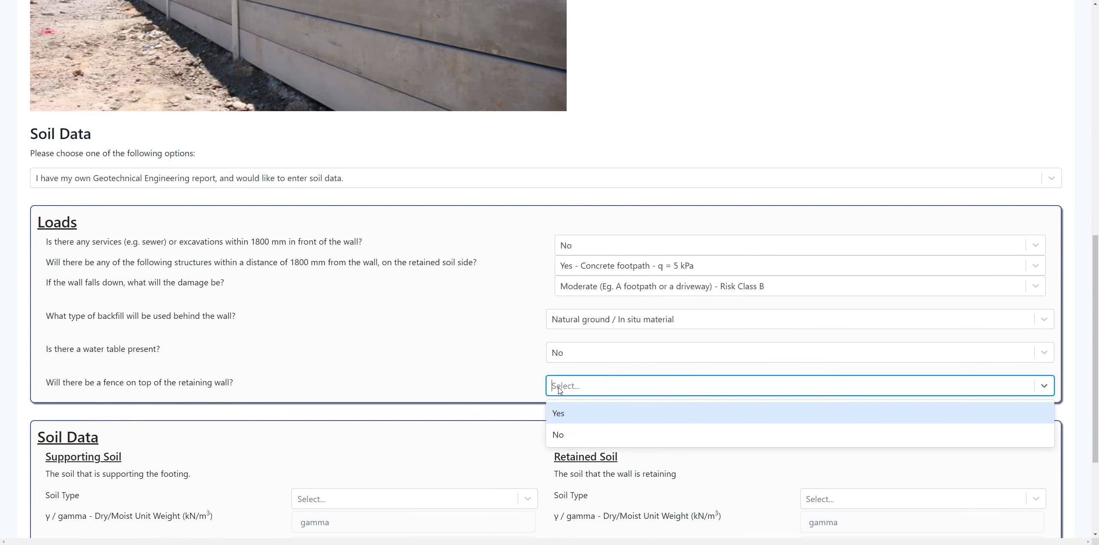
left_click(560, 435)
Review the answered loads questions and the supporting and retained soil fields of the geotechnical report option
scroll(437, 388, "up", 4)
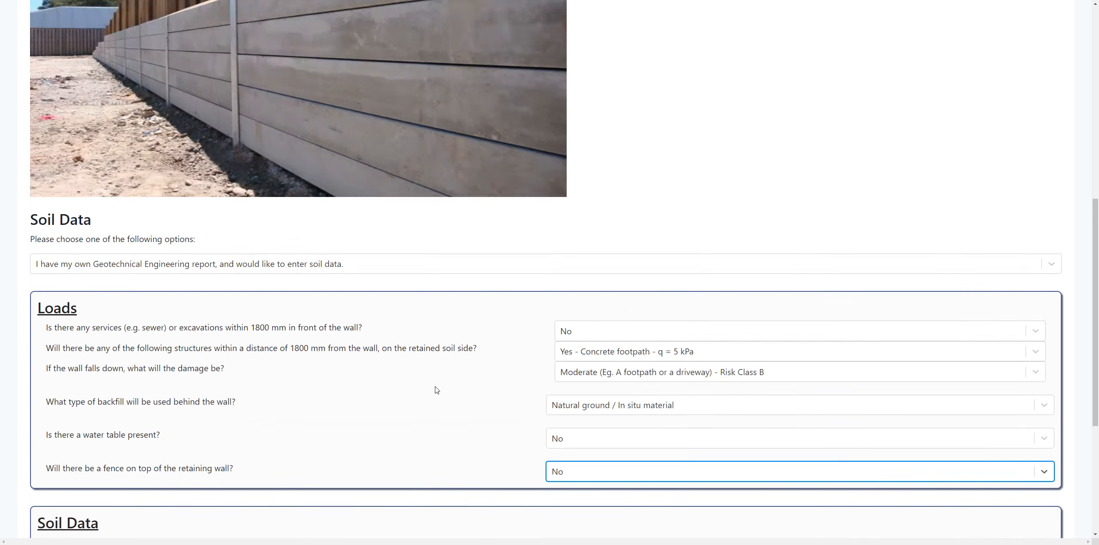
scroll(437, 452, "down", 1)
scroll(439, 451, "down", 2)
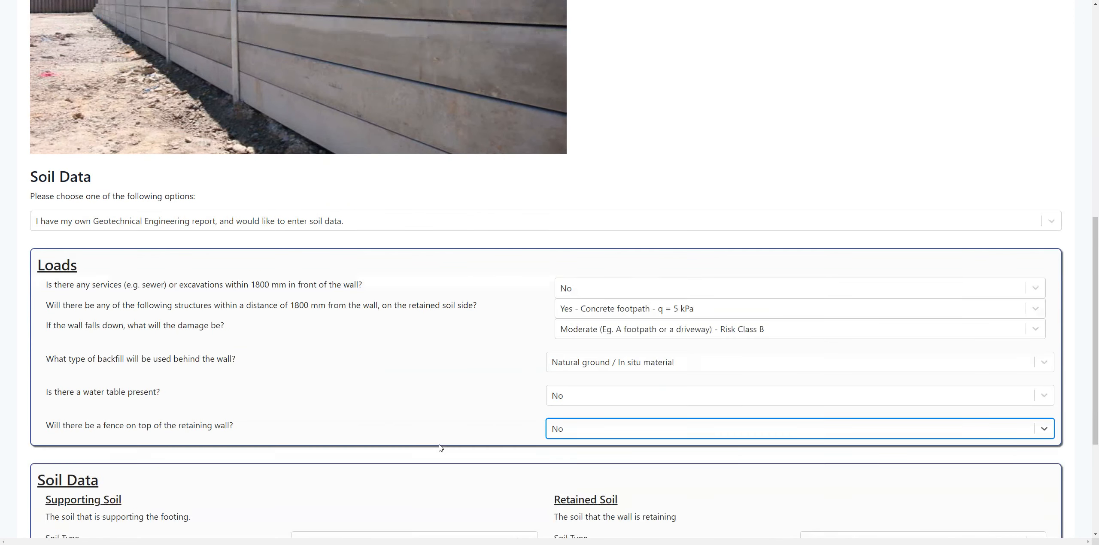
scroll(440, 448, "down", 2)
left_click(509, 339)
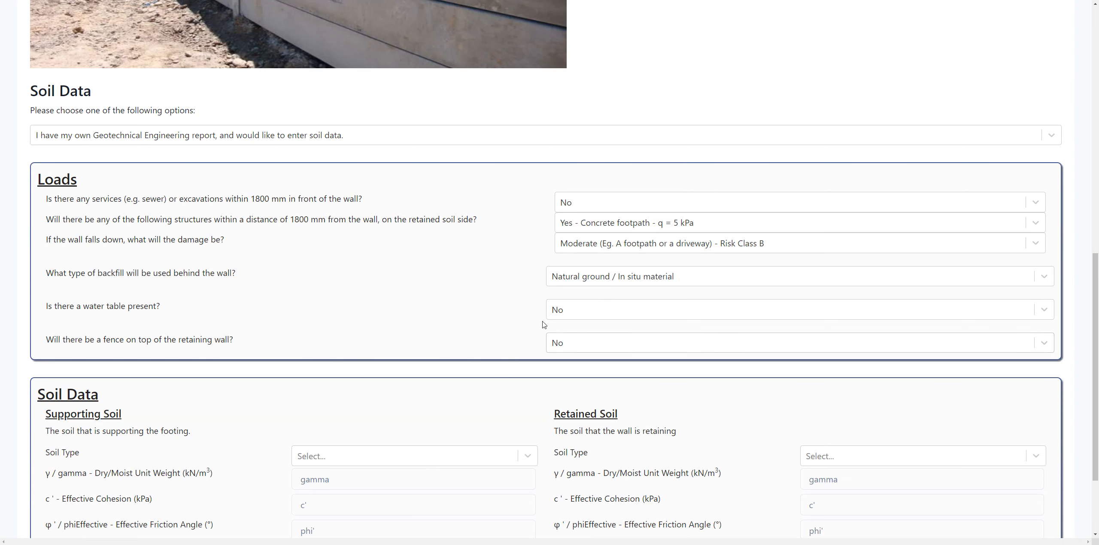
scroll(445, 390, "down", 2)
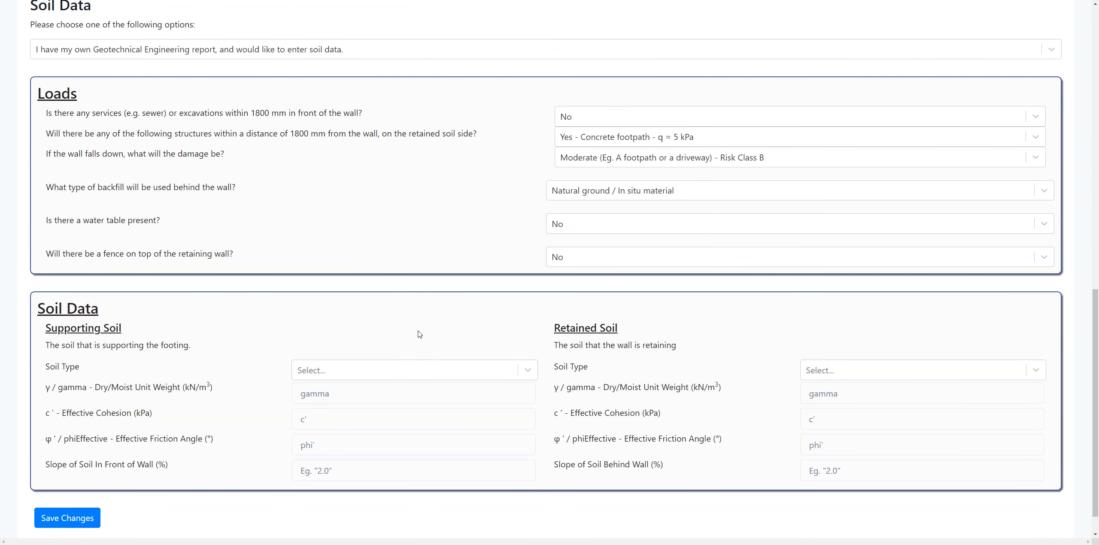
scroll(407, 351, "down", 1)
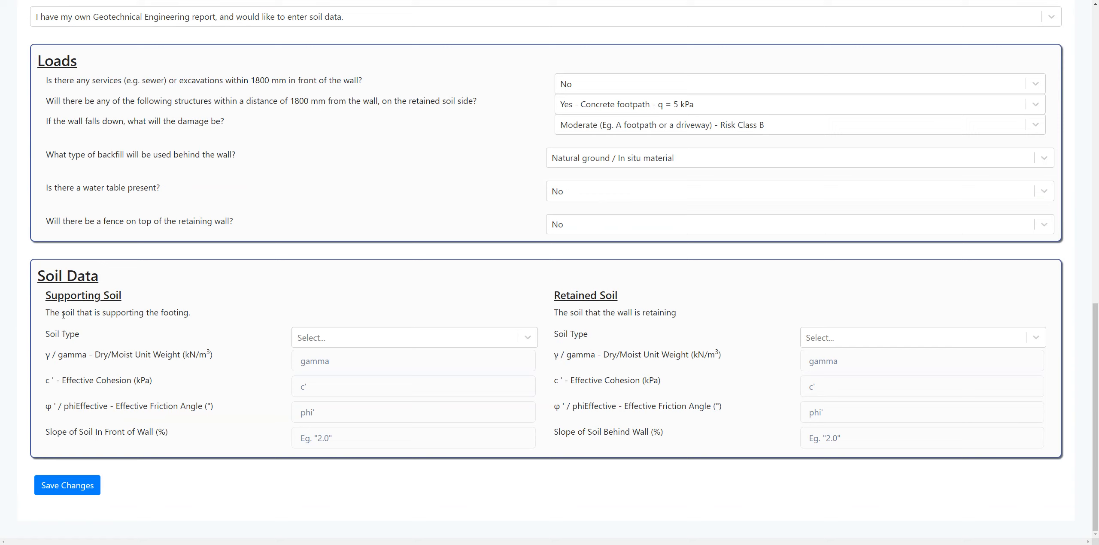
left_click_drag(45, 300, 132, 304)
scroll(145, 304, "up", 2)
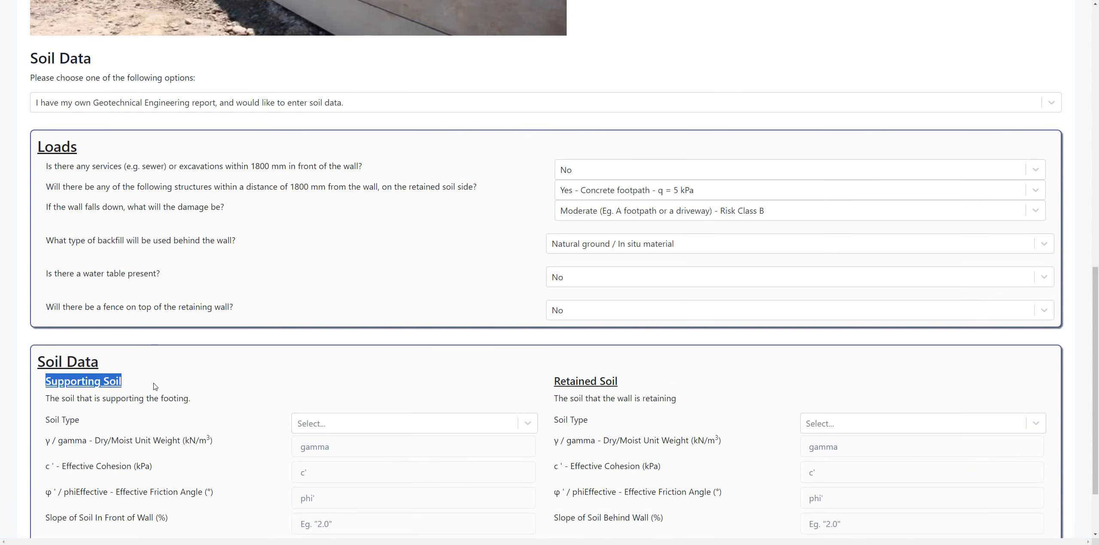
left_click(156, 407)
scroll(204, 425, "up", 4)
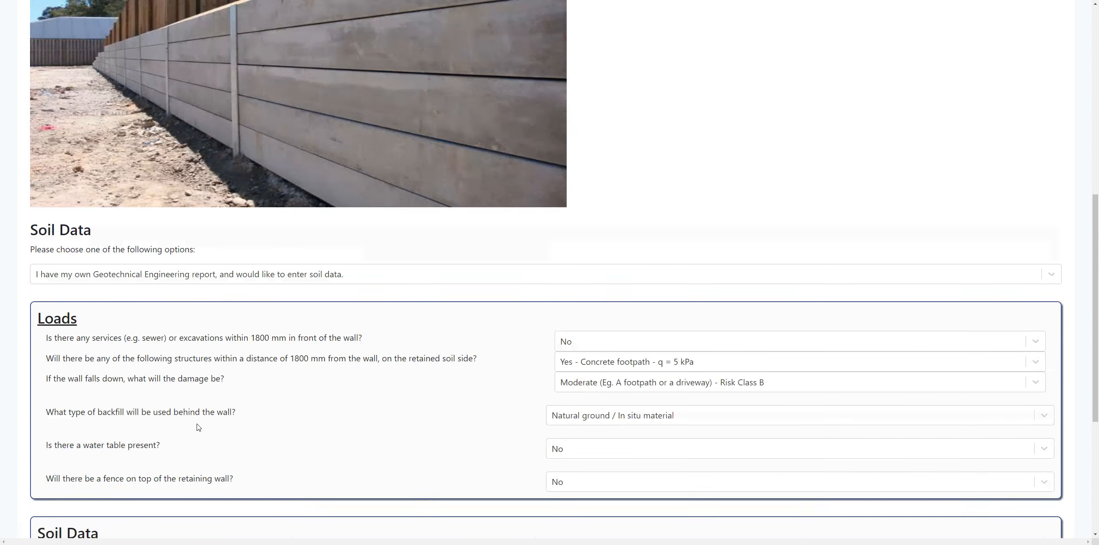
scroll(163, 399, "down", 2)
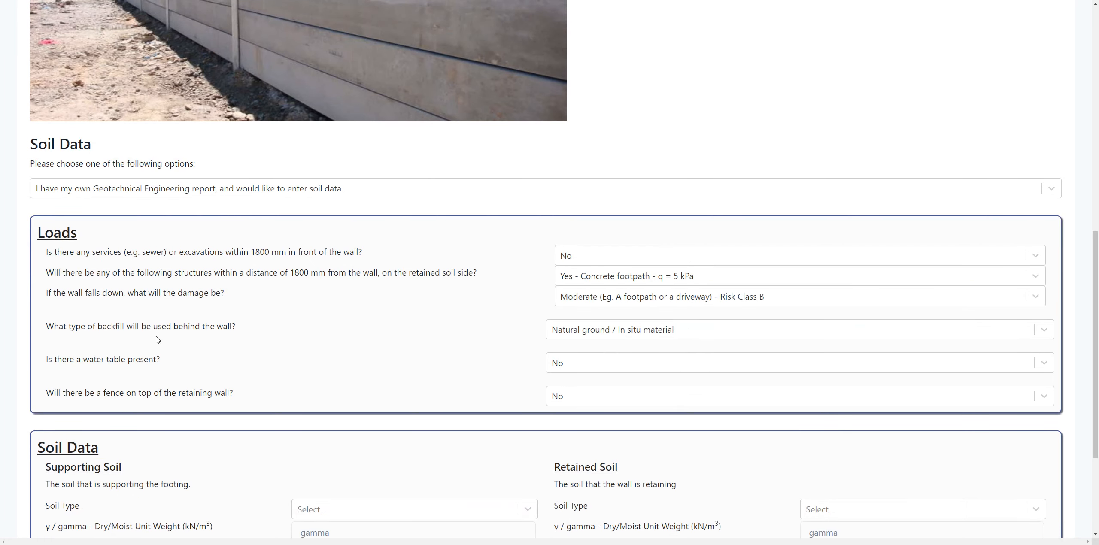
scroll(121, 90, "down", 3)
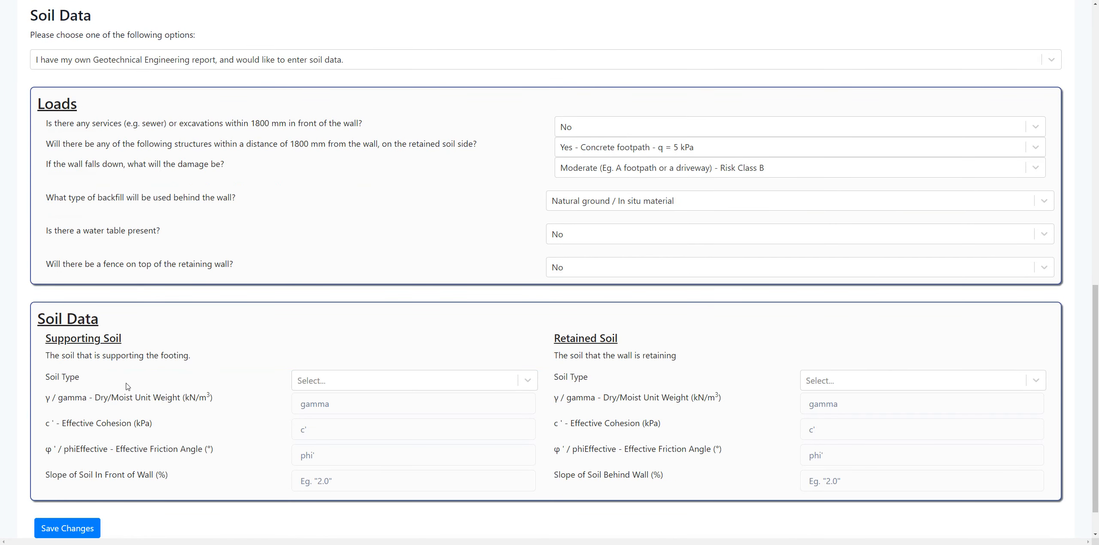
Set the supporting soil type to clay and its dry/moist unit weight to 18 kN/m³
left_click(319, 382)
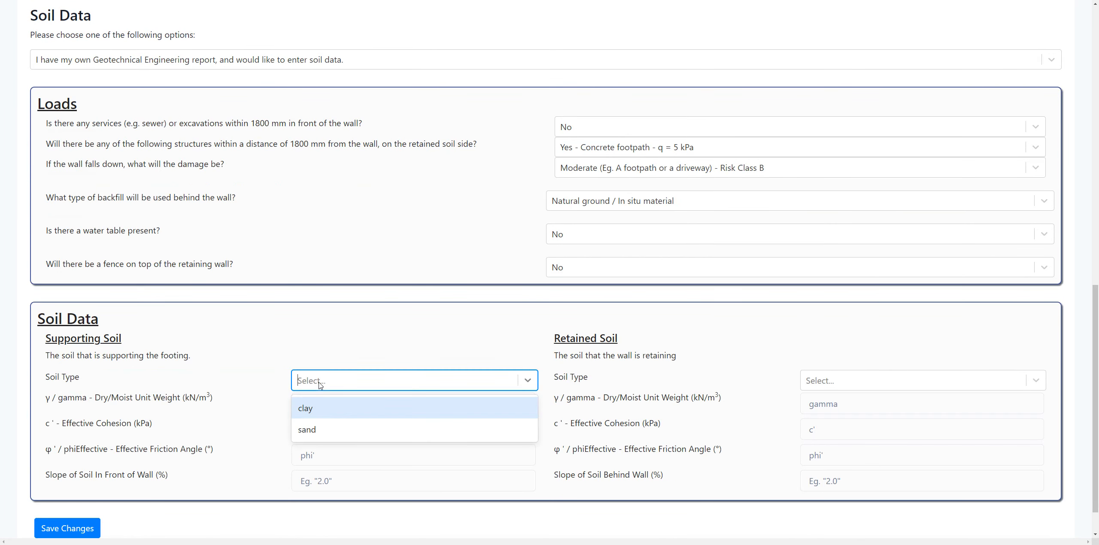
left_click(320, 408)
left_click(320, 407)
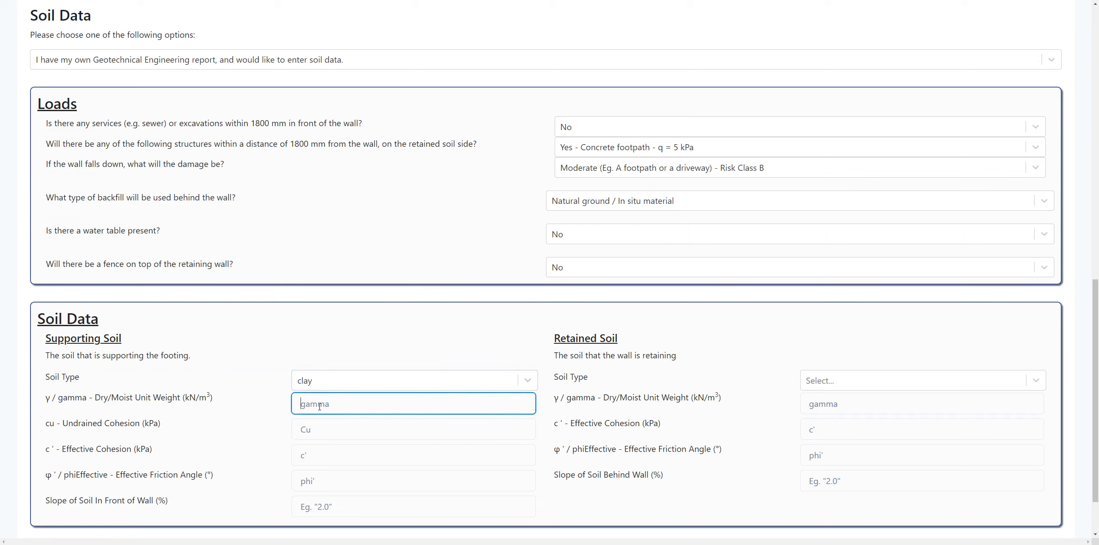
type("18")
key("Tab")
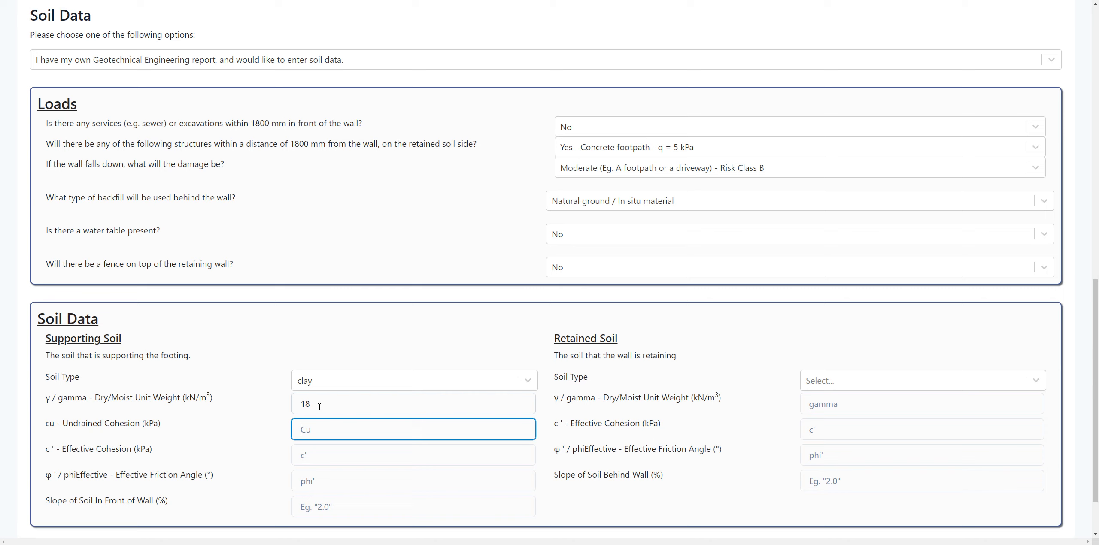
Set the supporting soil's undrained cohesion to 150 kPa and its effective cohesion to 1 kPa
type("150")
key("Tab")
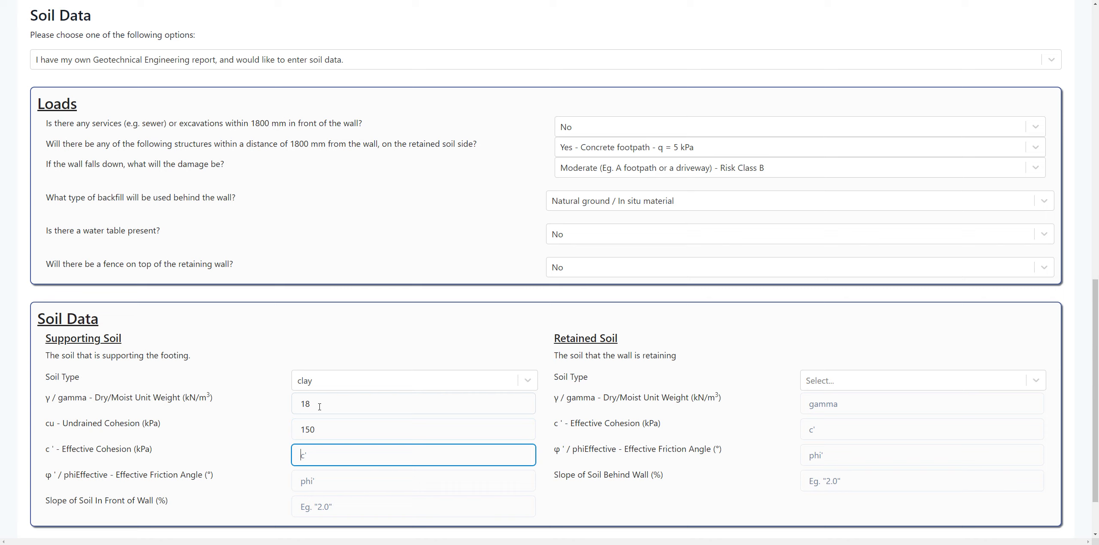
type("1")
key("Tab")
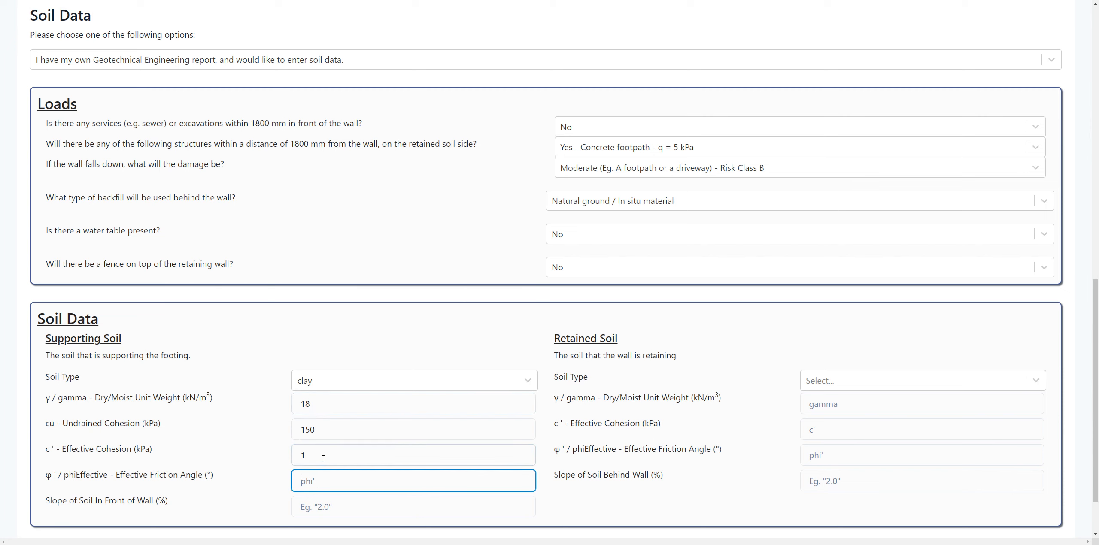
Set the supporting soil's effective friction angle to 29° and the slope of soil in front of the wall to 1 %
scroll(322, 458, "down", 1)
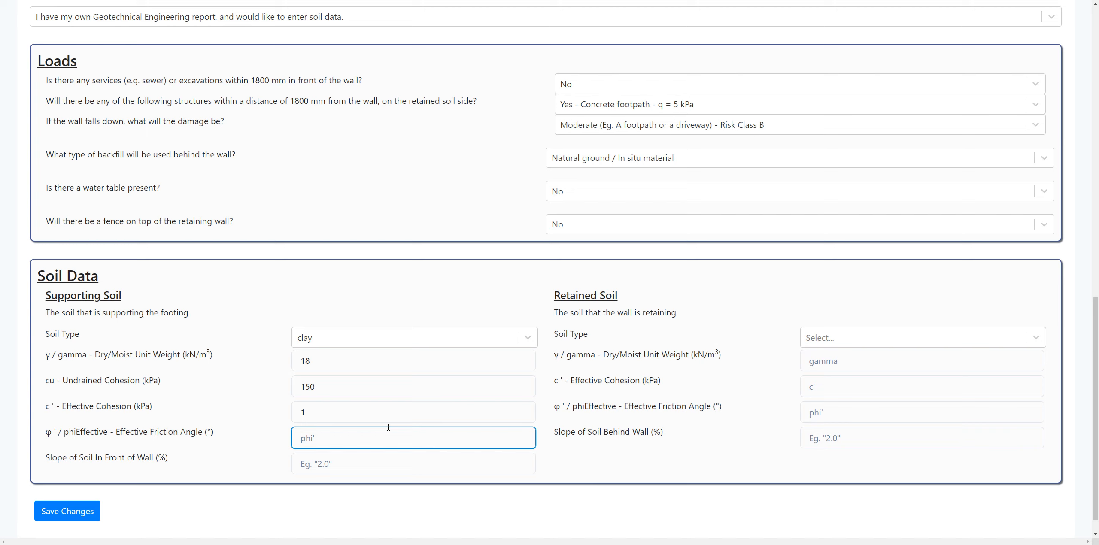
type("29")
key("Tab")
scroll(165, 136, "up", 4)
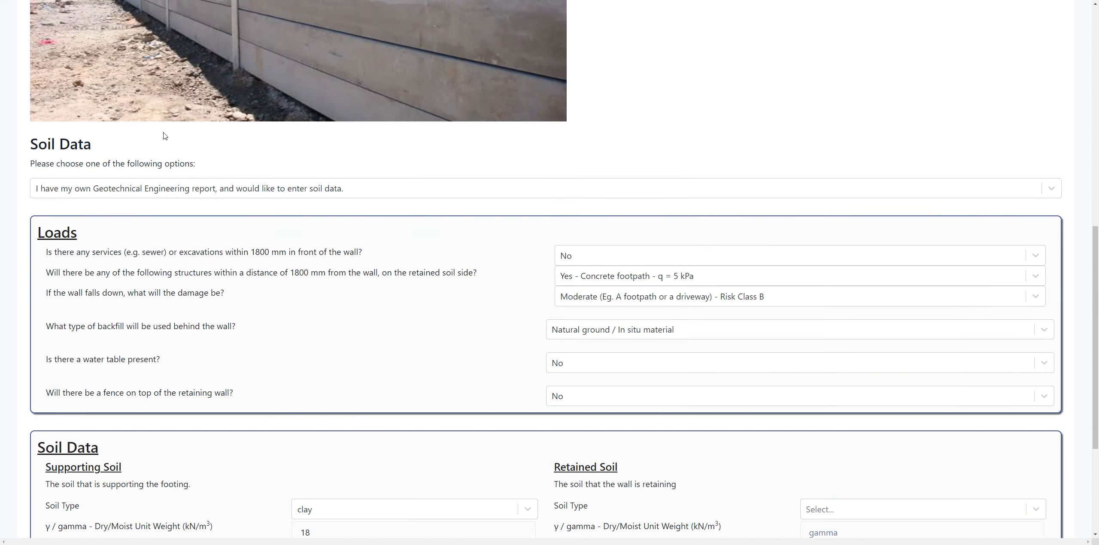
scroll(116, 86, "down", 3)
scroll(344, 479, "down", 2)
type("-1")
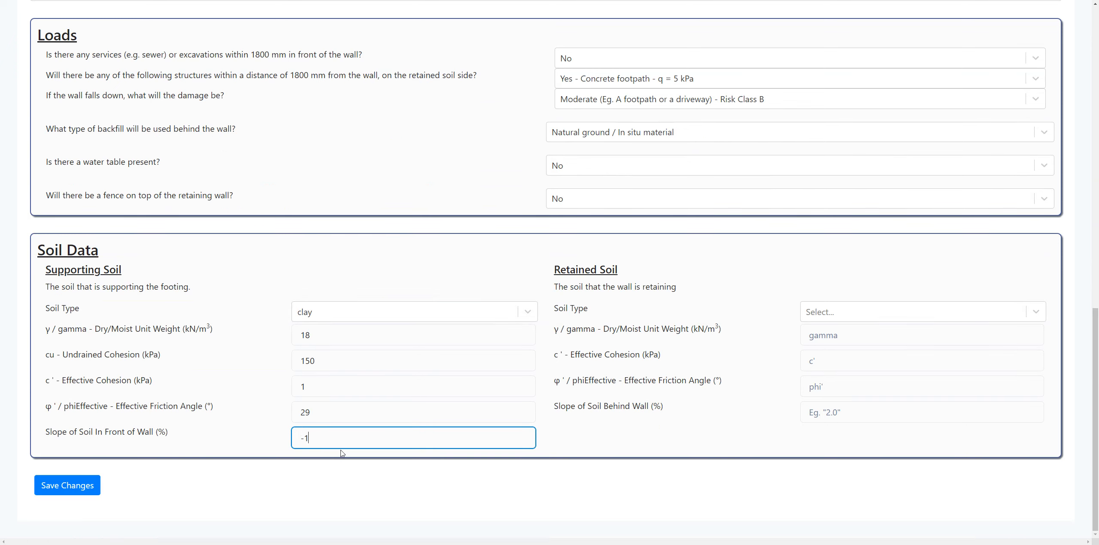
left_click_drag(327, 434, 296, 432)
type("1")
Set the retained soil type to clay and its dry/moist unit weight to 18 kN/m³
left_click(865, 308)
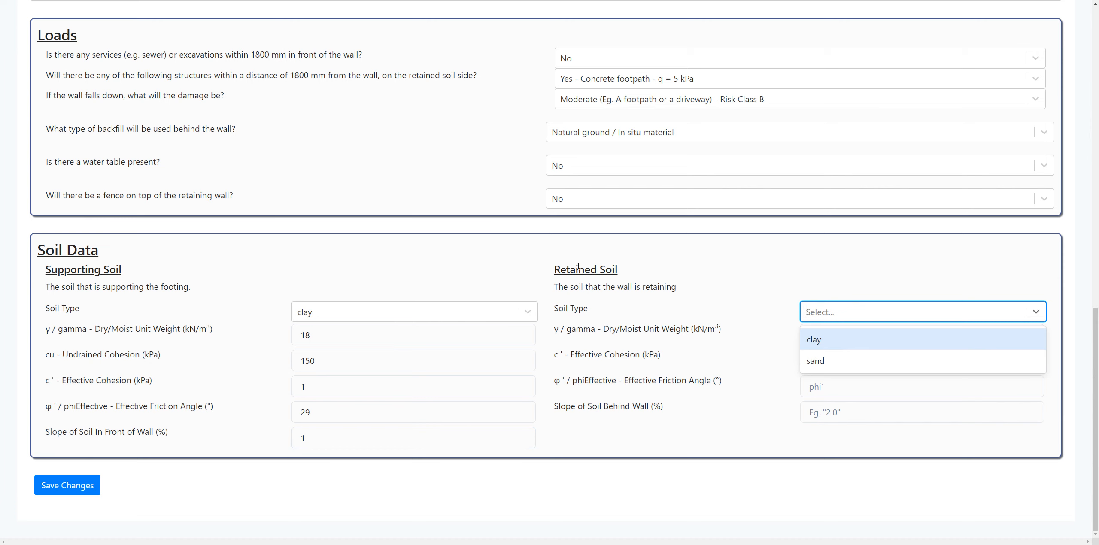
left_click(644, 270)
scroll(659, 326, "up", 8)
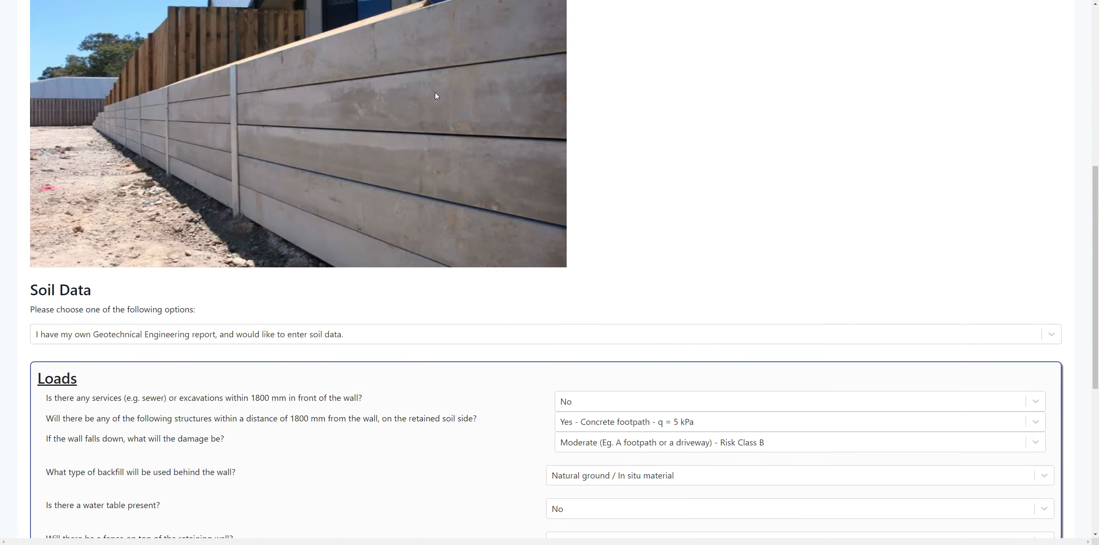
scroll(575, 217, "down", 8)
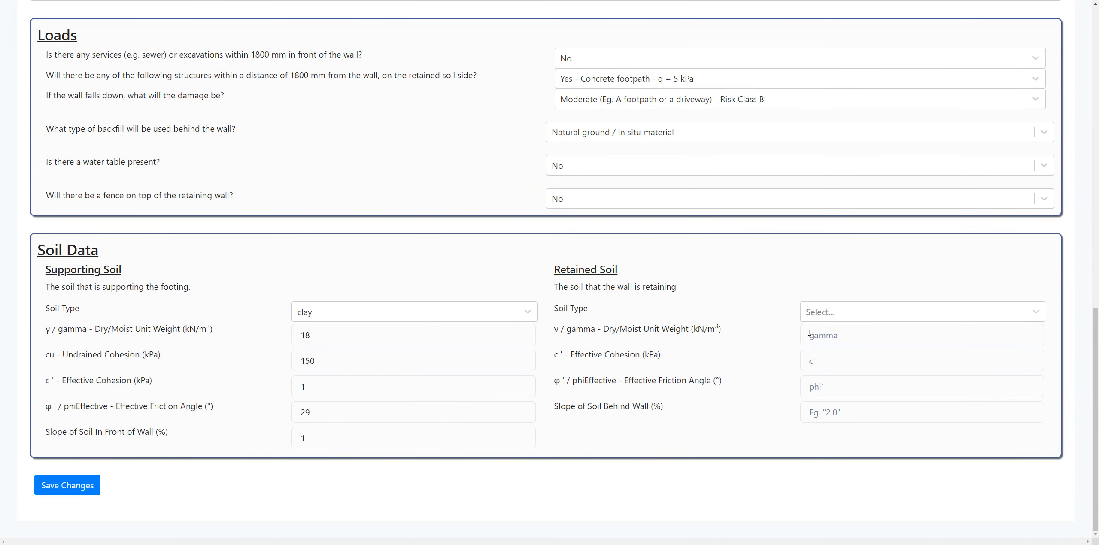
left_click(837, 310)
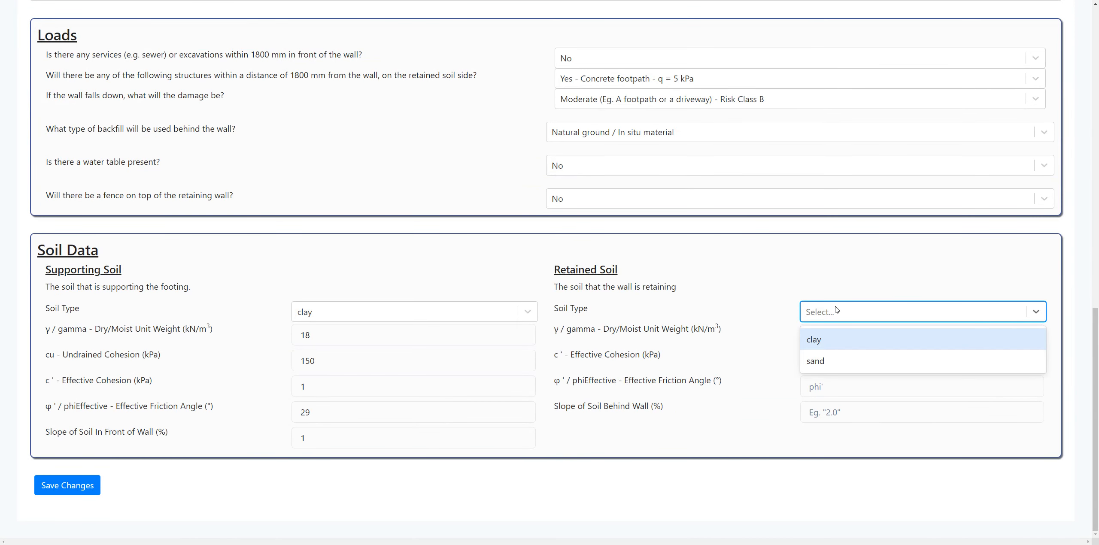
left_click(826, 341)
left_click(825, 337)
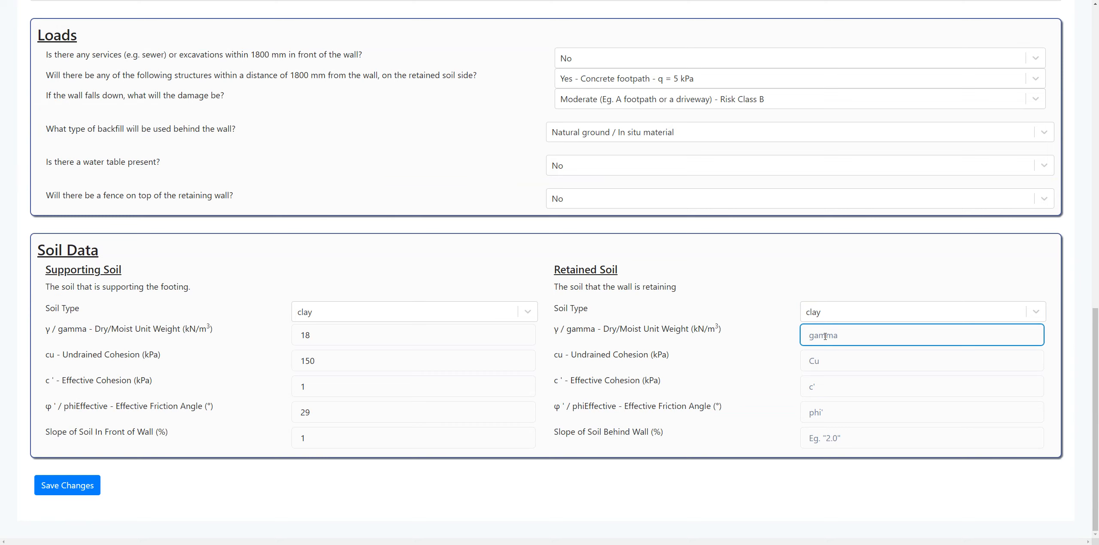
type("18")
key("Tab")
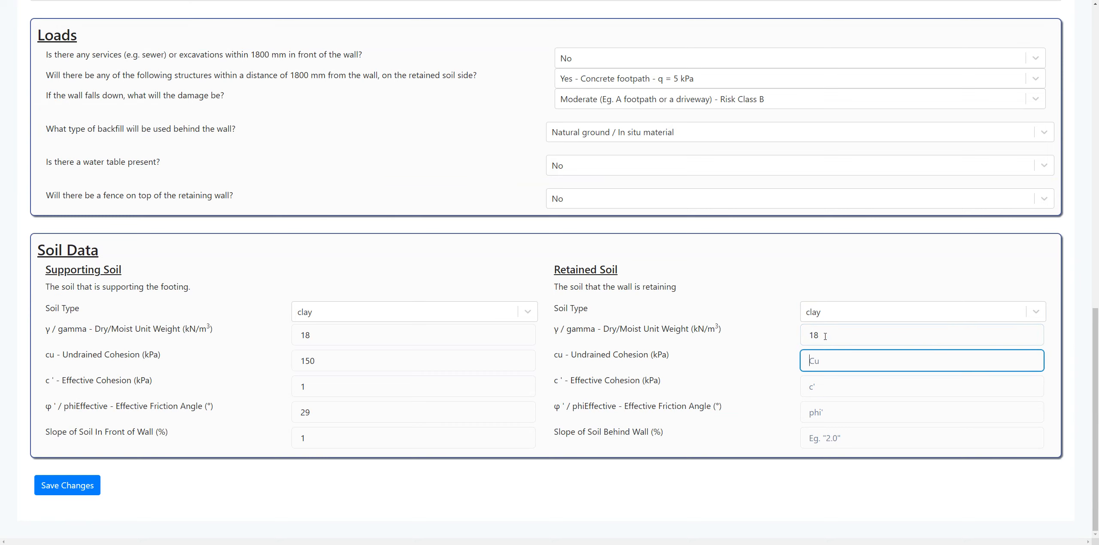
Set the retained soil's undrained cohesion to 100 kPa and its effective cohesion to 0 kPa
type("100")
key("Tab")
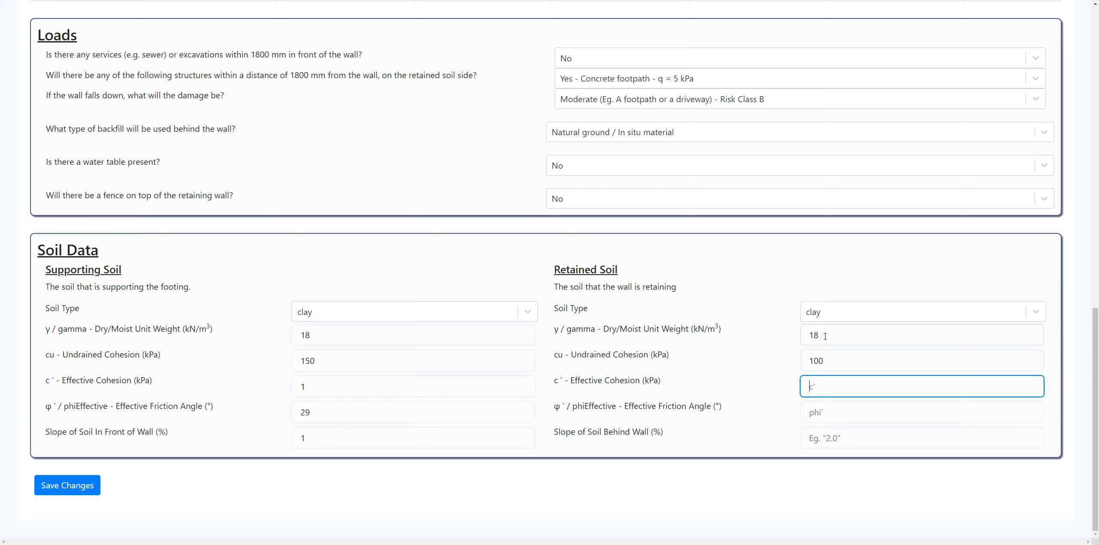
type("0")
key("Tab")
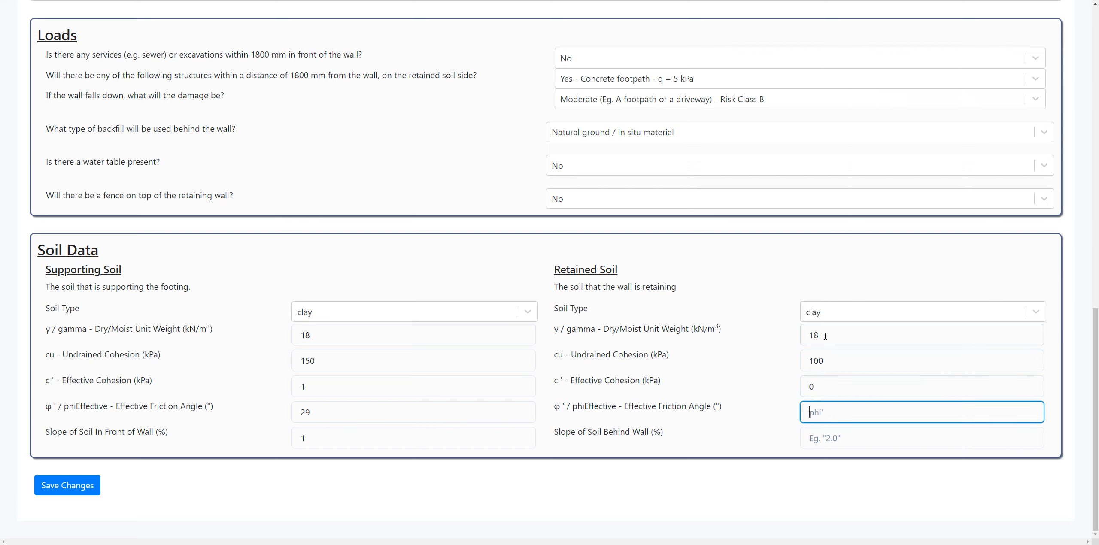
Set the retained soil's effective friction angle to 27° and the slope of soil behind the wall to 4 %
type("27")
key("Tab")
scroll(407, 98, "up", 9)
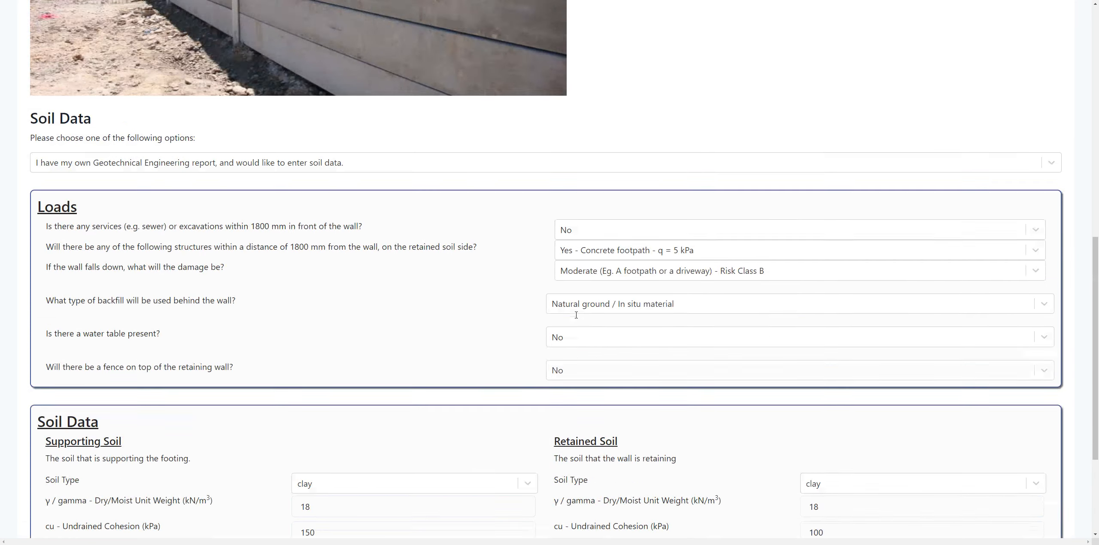
scroll(331, 73, "down", 8)
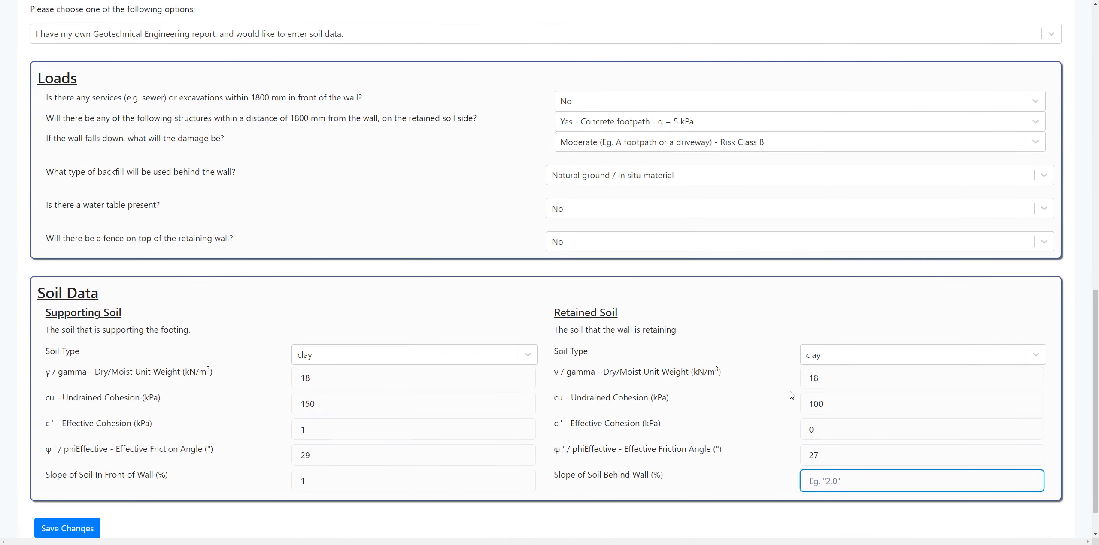
type("4")
left_click(698, 395)
scroll(673, 405, "down", 1)
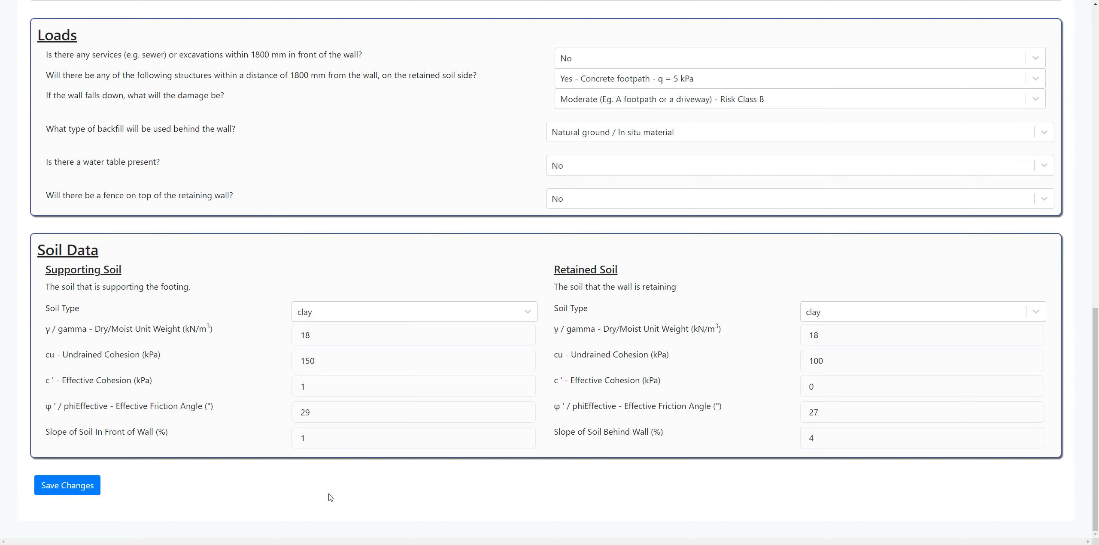
Save the wall, load and soil details and review the recommended wall
left_click(62, 490)
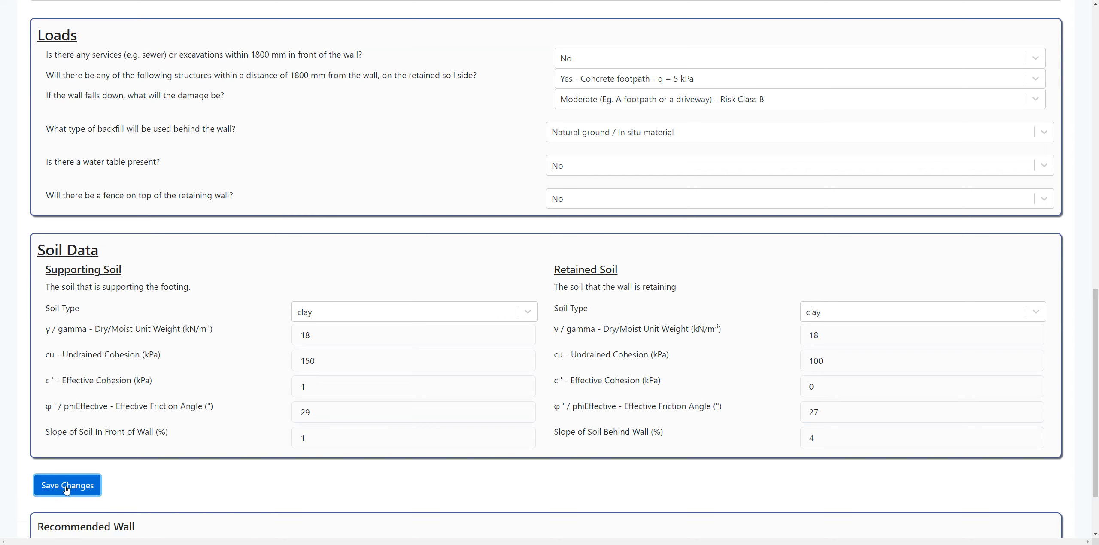
scroll(407, 445, "down", 2)
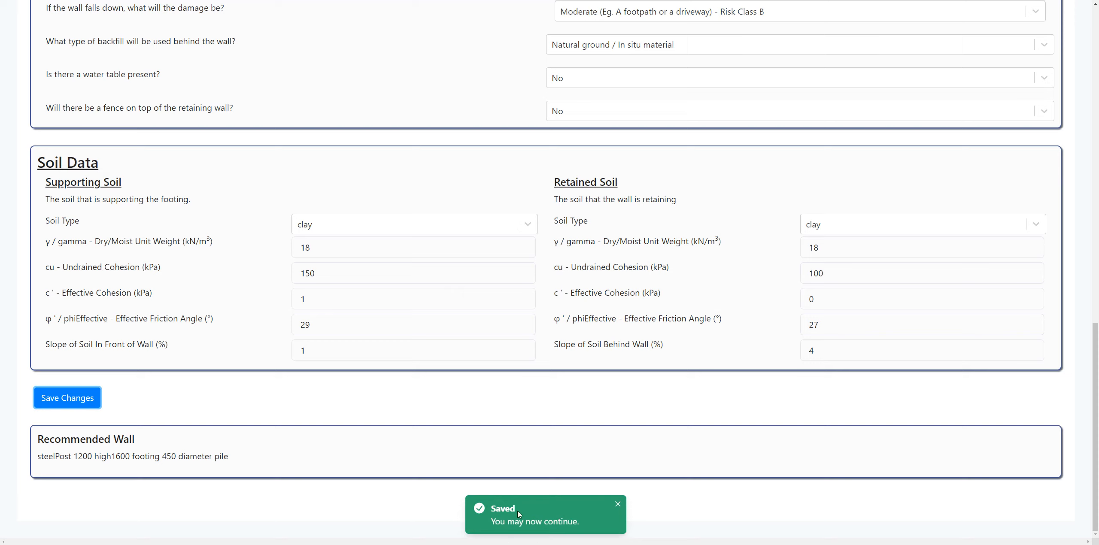
left_click(119, 456)
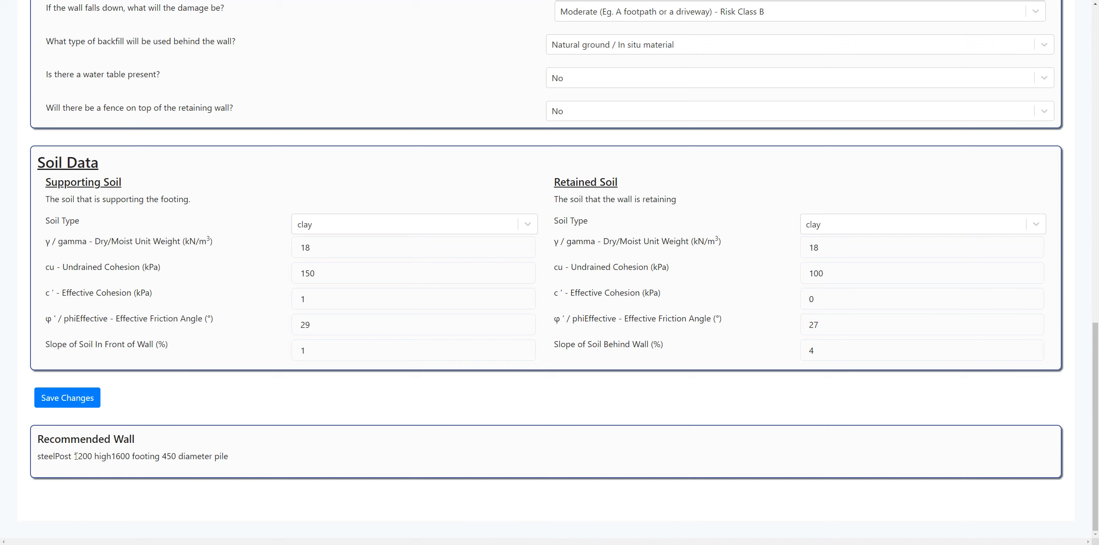
left_click_drag(76, 457, 155, 460)
left_click(220, 470)
Continue to the Pay Deposit stage and review its instructions and project fees
scroll(1052, 411, "up", 15)
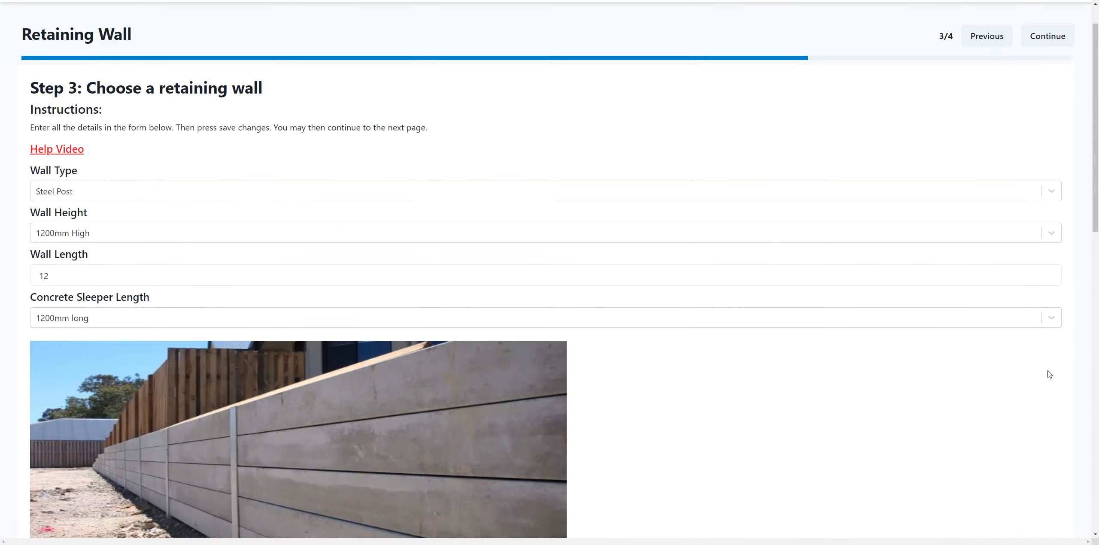
left_click(1044, 35)
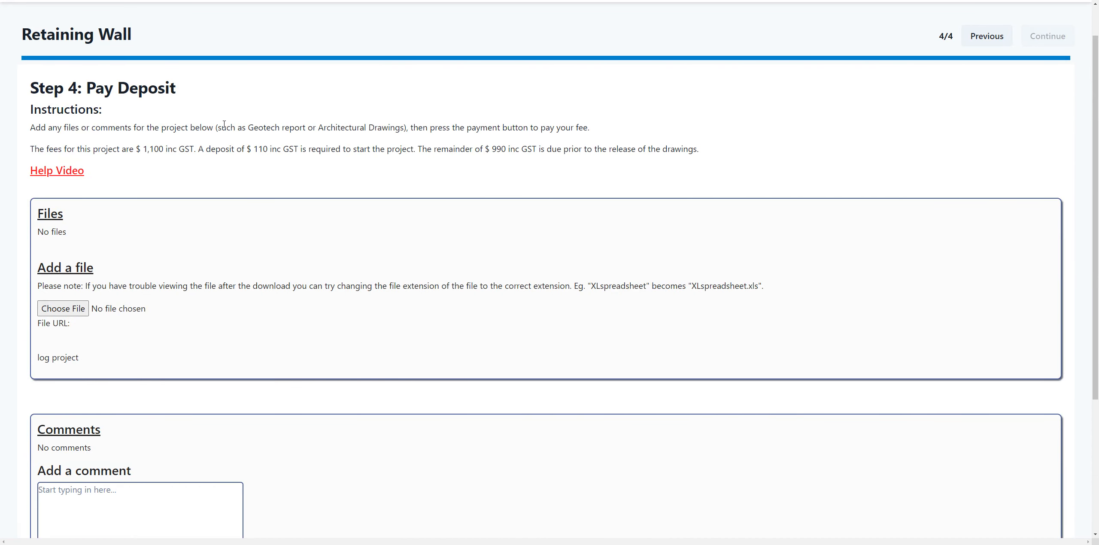
scroll(224, 129, "down", 1)
scroll(223, 132, "up", 2)
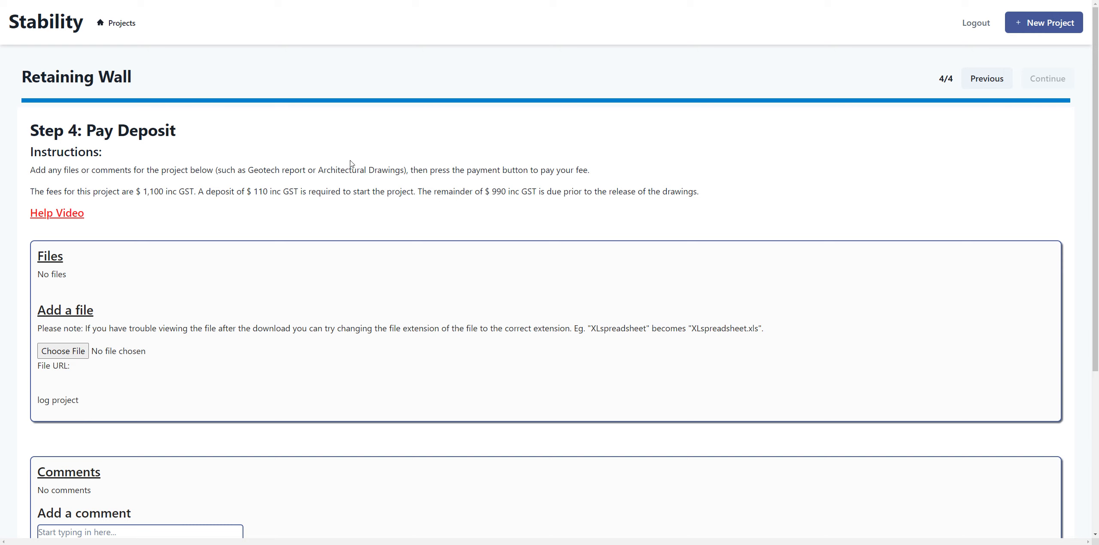
scroll(350, 163, "down", 2)
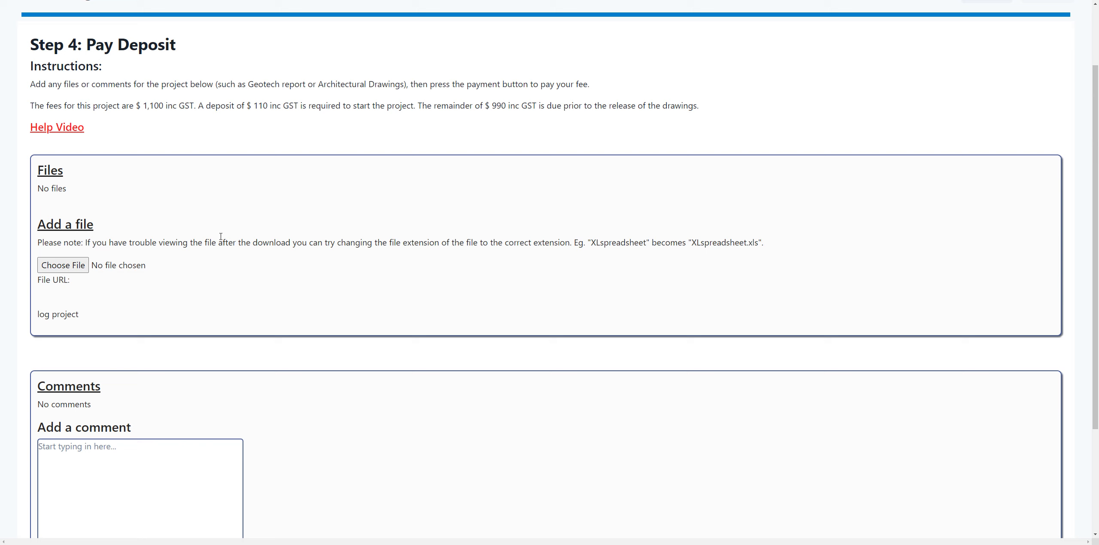
Upload the architectural drawings PDF marked ARCH AUG2023 to the project files
left_click(79, 267)
scroll(170, 96, "down", 2)
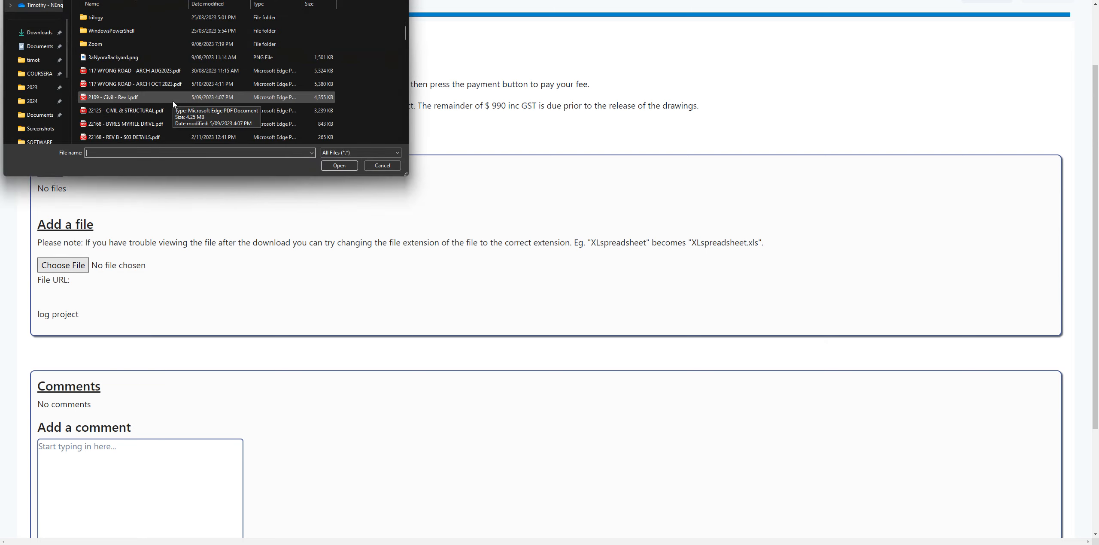
left_click(146, 71)
left_click(330, 167)
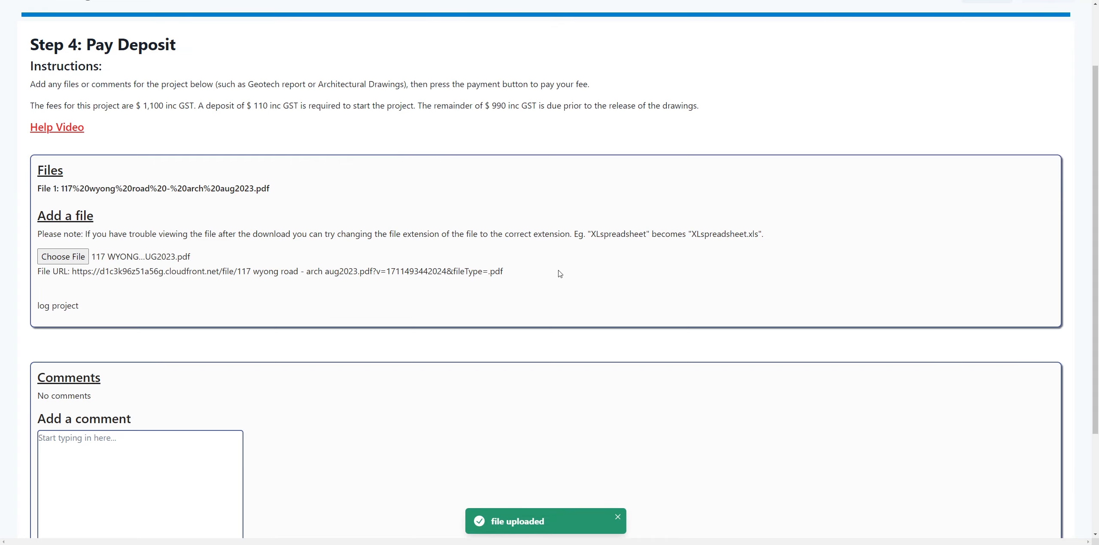
Begin a new project comment in the Comments section
scroll(537, 254, "down", 1)
scroll(511, 242, "down", 2)
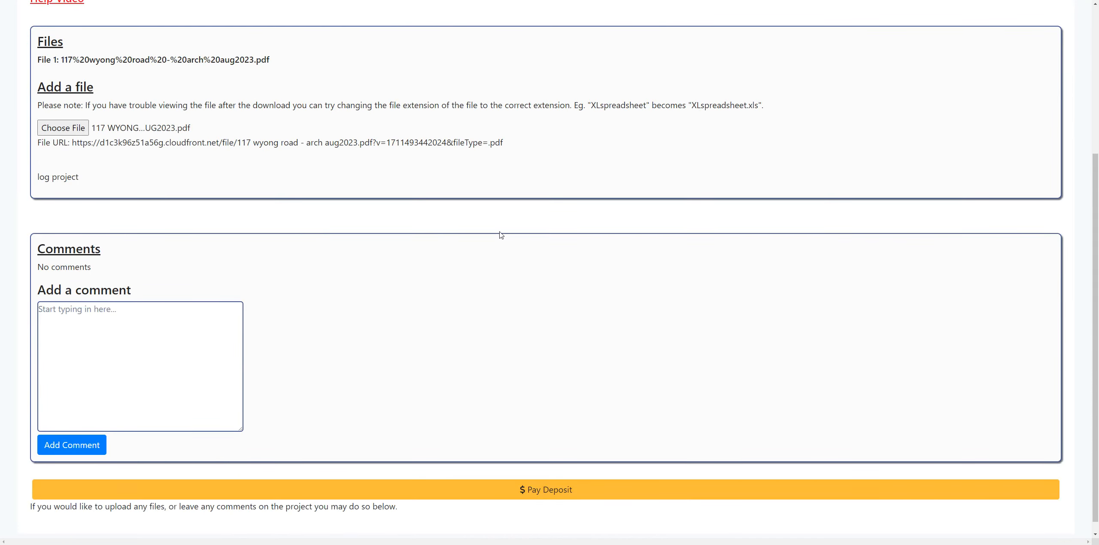
scroll(211, 284, "down", 1)
left_click(171, 325)
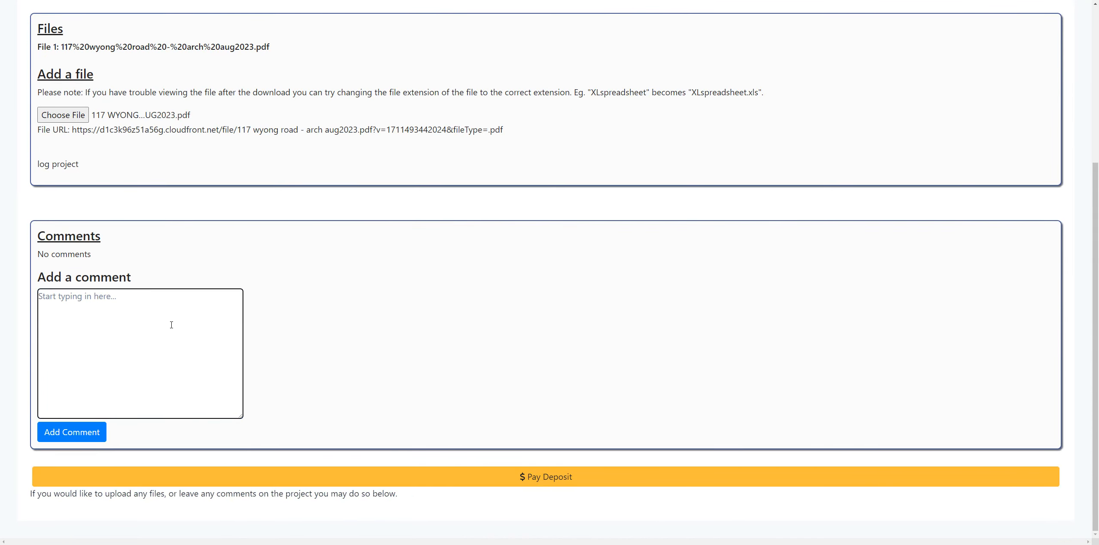